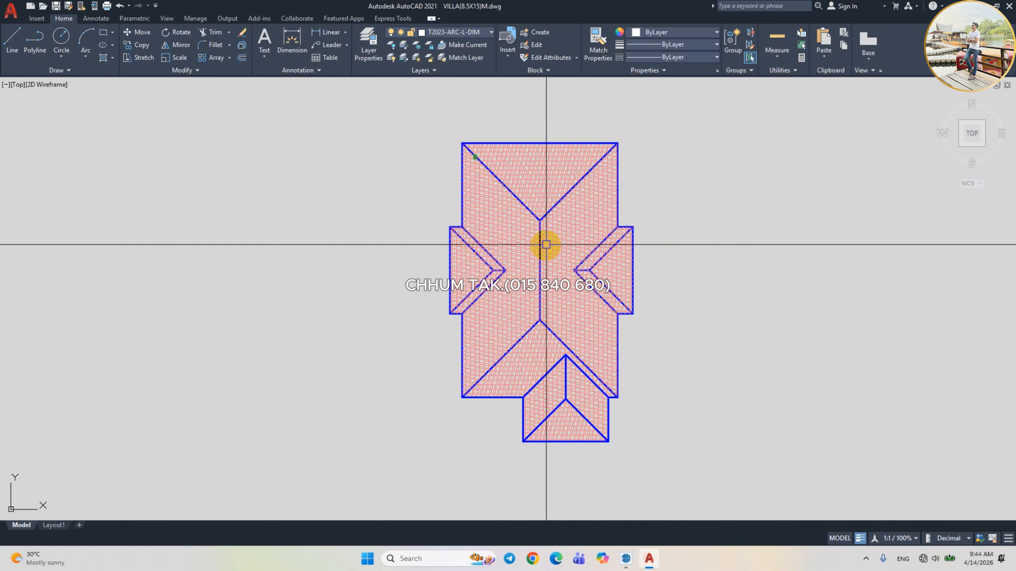
Regenerate the display of the roof plan.
{"action": "left_click", "coordinate": [585, 251]}
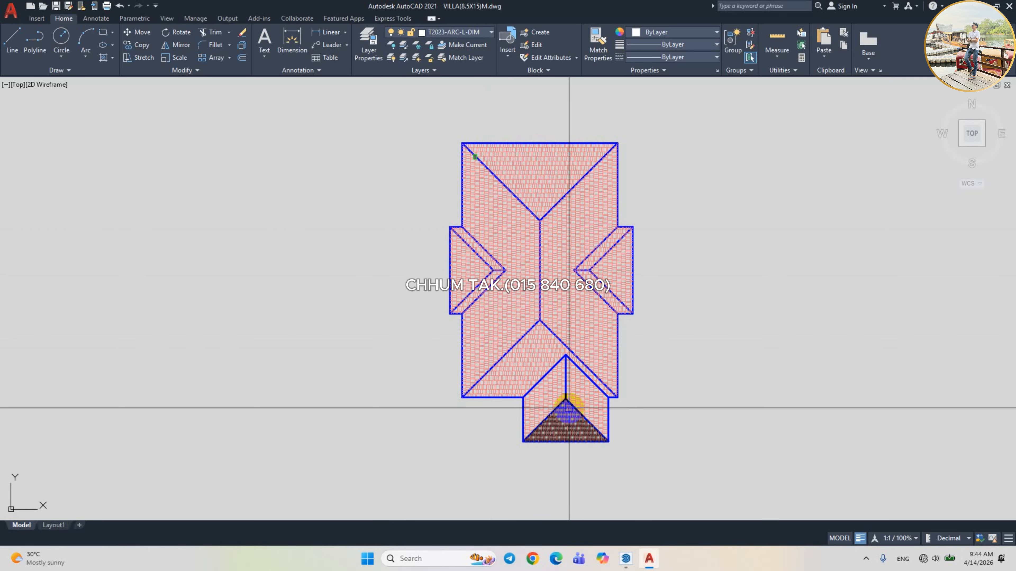
{"action": "scroll", "coordinate": [564, 404], "scroll_direction": "up", "scroll_amount": 4}
{"action": "type", "text": "RE"}
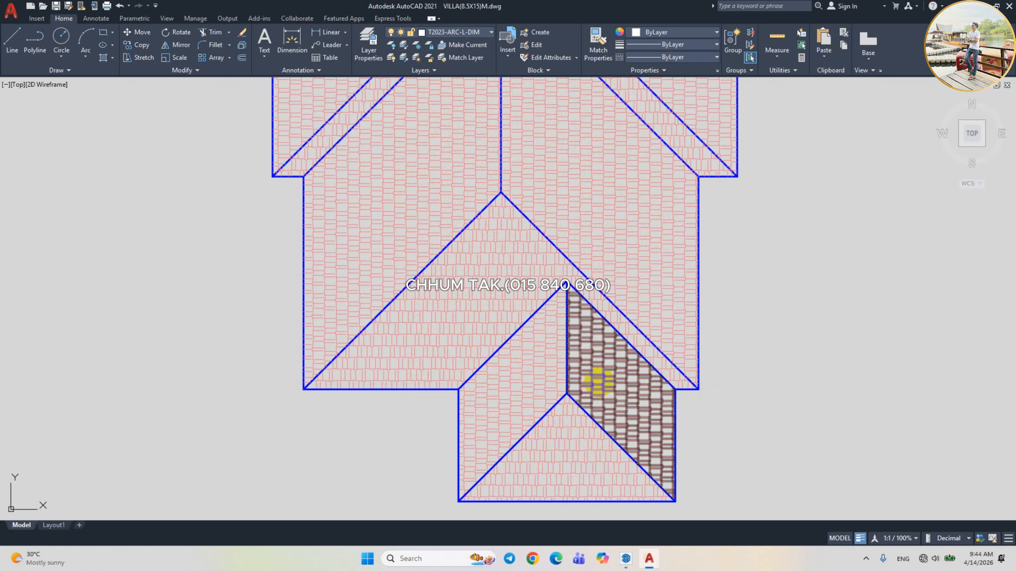
{"action": "scroll", "coordinate": [597, 382], "scroll_direction": "down", "scroll_amount": 4}
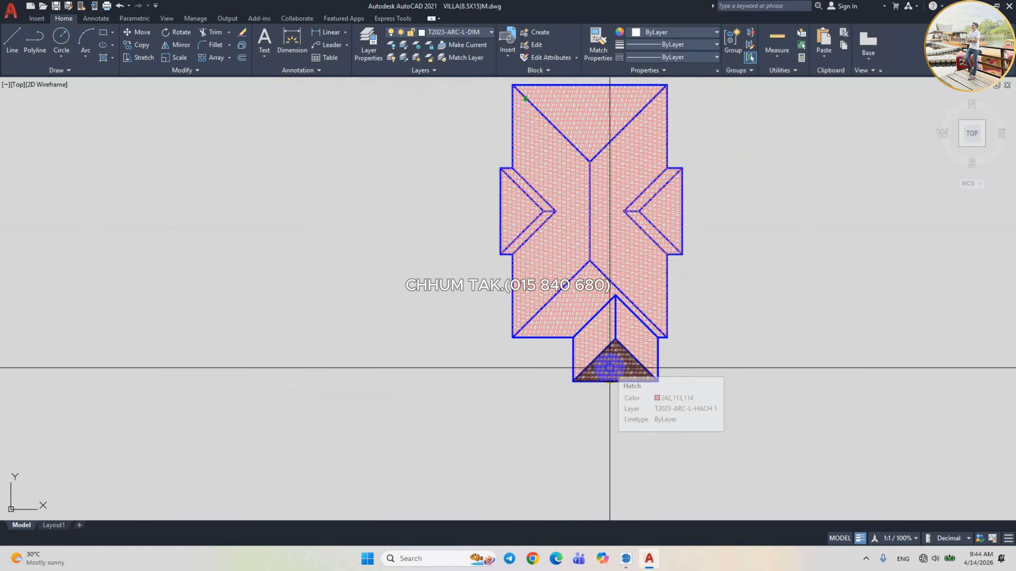
Draw vertical construction lines through the two front eave corners of the main roof.
{"action": "left_click", "coordinate": [617, 366]}
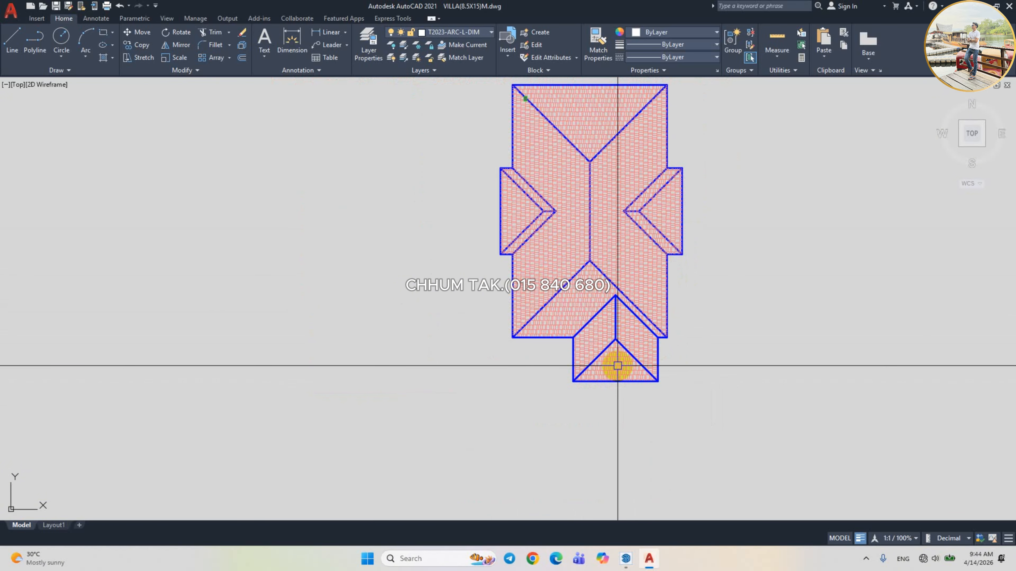
{"action": "key", "text": "Return"}
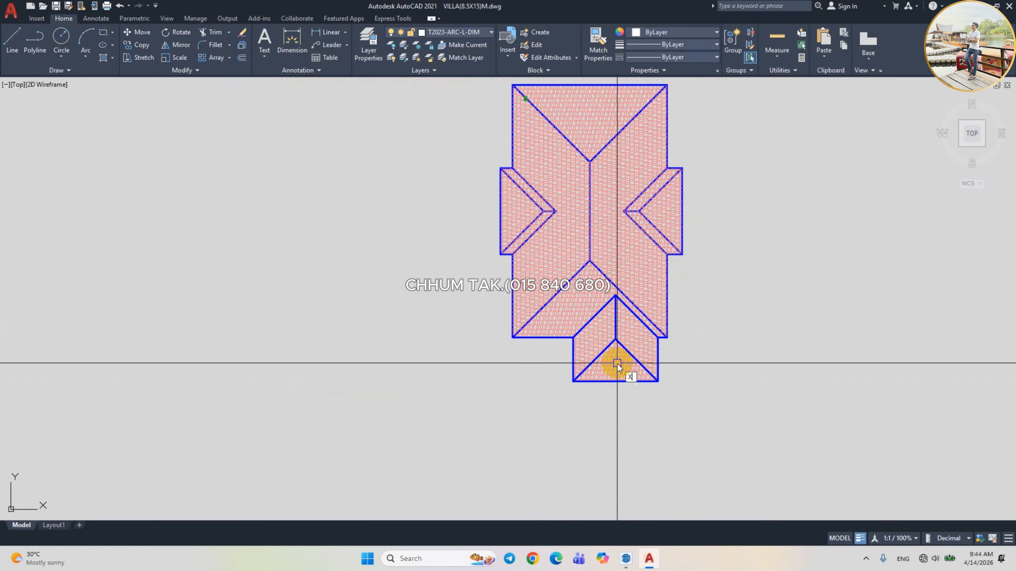
{"action": "type", "text": "V"}
{"action": "key", "text": "Return"}
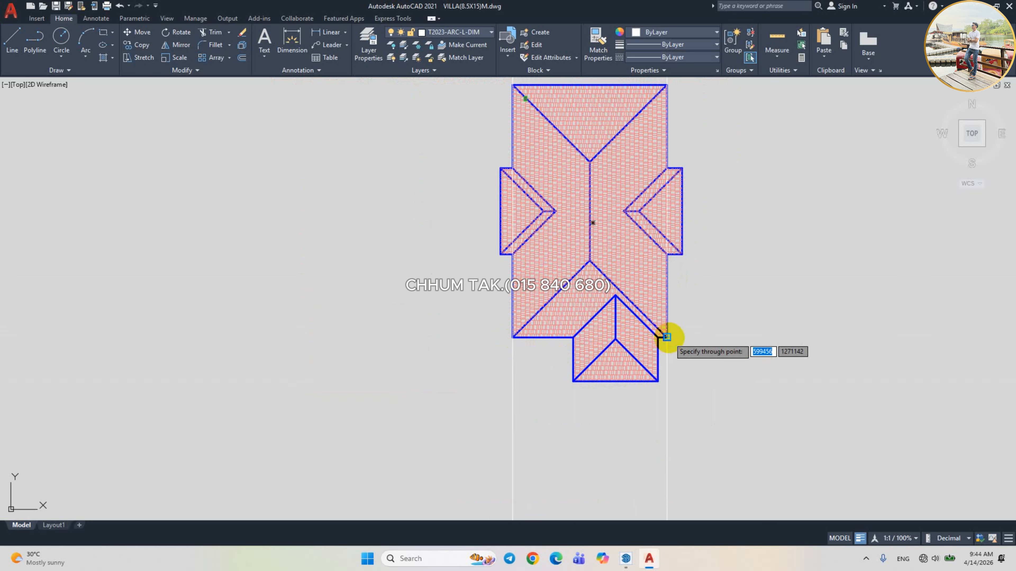
Place a horizontal construction line below the roof plan as the eave line of the elevation.
{"action": "key", "text": "Return"}
{"action": "scroll", "coordinate": [637, 353], "scroll_direction": "down", "scroll_amount": 1}
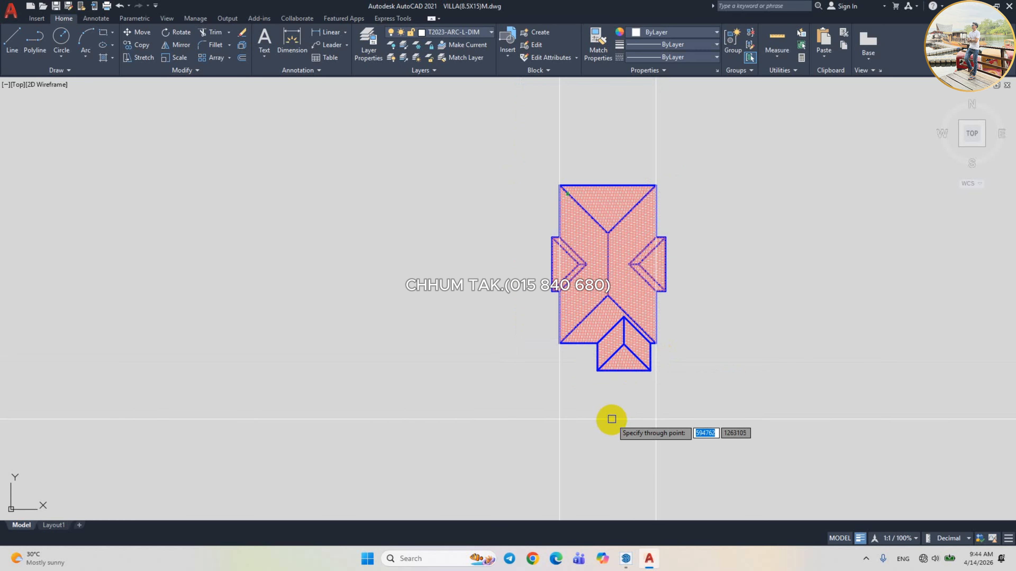
{"action": "left_click", "coordinate": [615, 421]}
{"action": "key", "text": "Escape"}
Draw a construction line at 35 degrees through the intersection of the left main-roof vertical and the horizontal eave line.
{"action": "scroll", "coordinate": [605, 356], "scroll_direction": "up", "scroll_amount": 1}
{"action": "scroll", "coordinate": [554, 318], "scroll_direction": "up", "scroll_amount": 2}
{"action": "scroll", "coordinate": [490, 363], "scroll_direction": "down", "scroll_amount": 3}
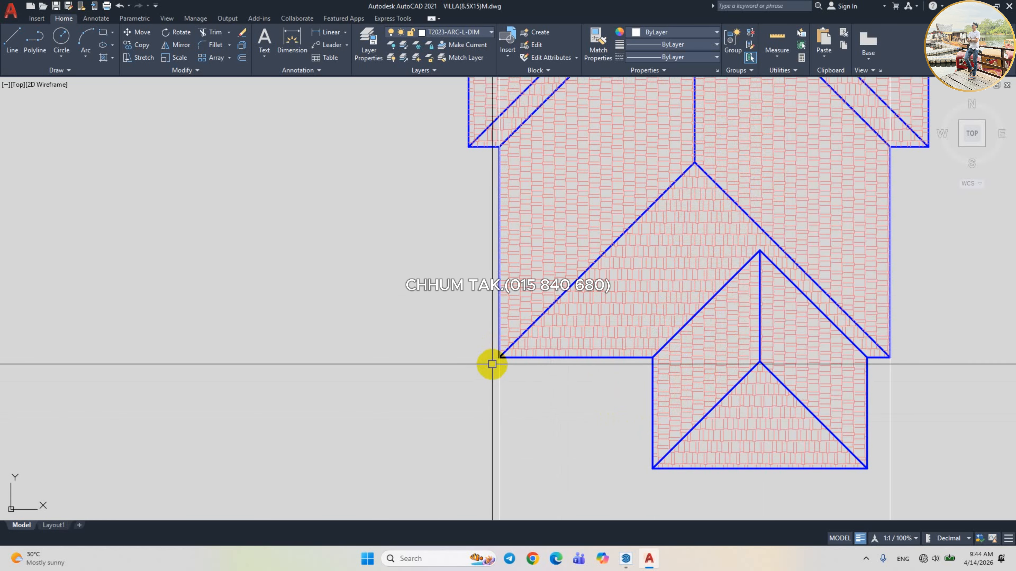
{"action": "scroll", "coordinate": [556, 283], "scroll_direction": "up", "scroll_amount": 5}
{"action": "scroll", "coordinate": [607, 282], "scroll_direction": "down", "scroll_amount": 6}
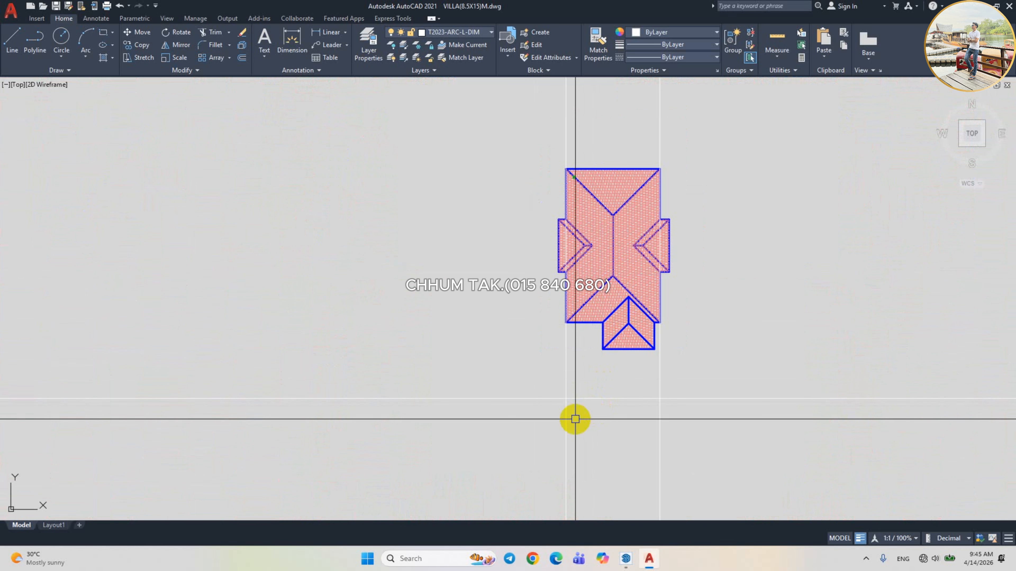
{"action": "type", "text": "xl"}
{"action": "key", "text": "Return"}
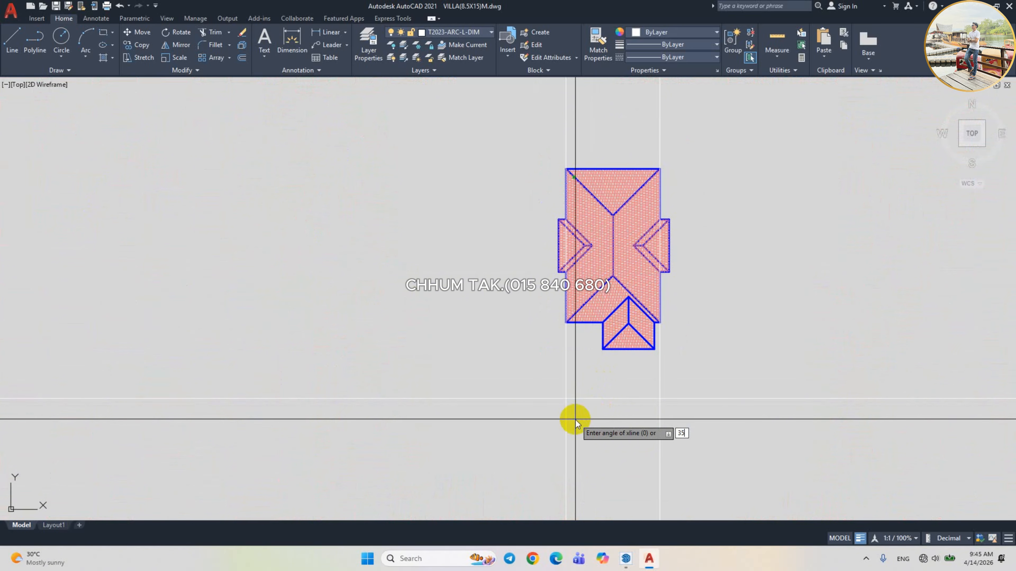
{"action": "key", "text": "Return"}
{"action": "left_click", "coordinate": [565, 399]}
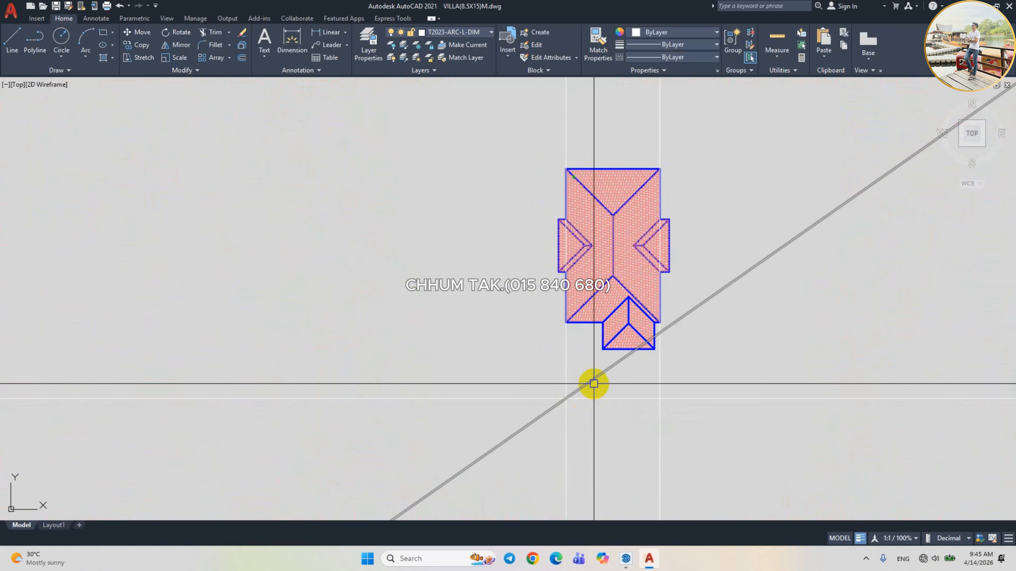
Mirror the 35-degree construction line about the vertical axis of the main roof ridge, keeping the original.
{"action": "type", "text": "i"}
{"action": "key", "text": "Return"}
{"action": "scroll", "coordinate": [612, 276], "scroll_direction": "up", "scroll_amount": 8}
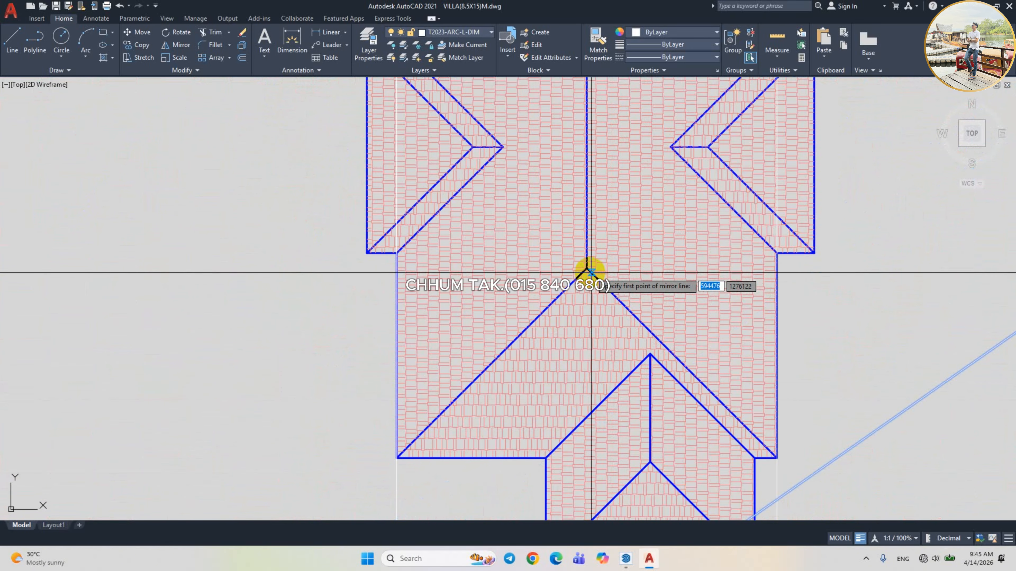
{"action": "left_click", "coordinate": [560, 233]}
{"action": "scroll", "coordinate": [561, 233], "scroll_direction": "down", "scroll_amount": 10}
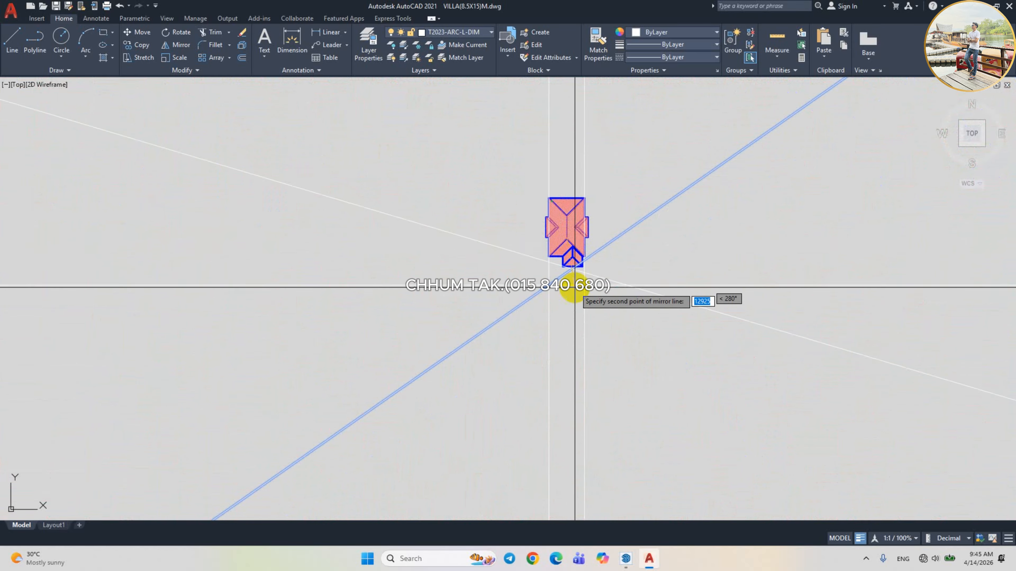
{"action": "key", "text": "F8"}
{"action": "left_click", "coordinate": [617, 363]}
{"action": "key", "text": "Return"}
Trim both sloped construction lines above the apex where they cross.
{"action": "scroll", "coordinate": [567, 270], "scroll_direction": "up", "scroll_amount": 10}
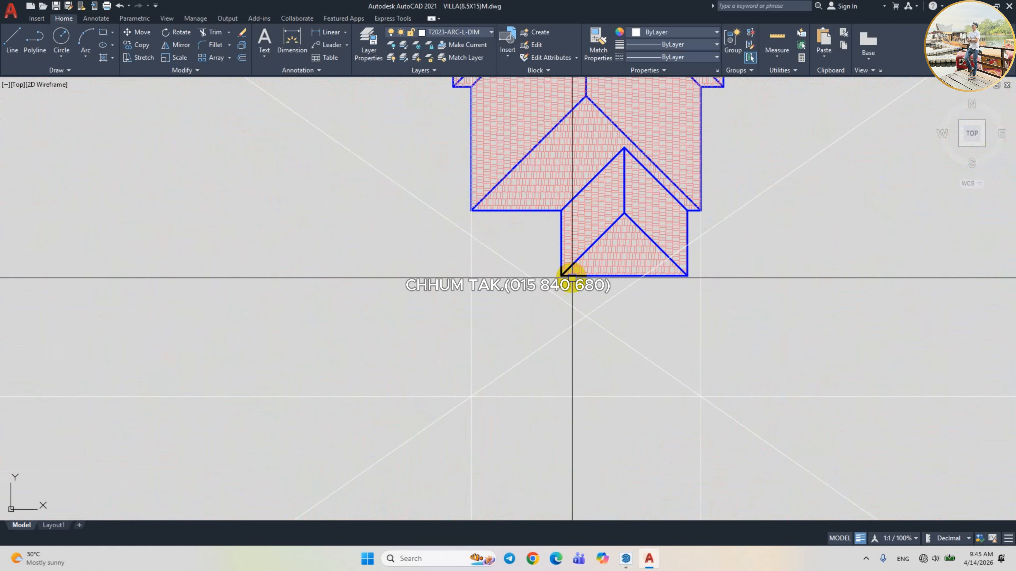
{"action": "left_click_drag", "start_coordinate": [608, 307], "coordinate": [578, 354]}
{"action": "type", "text": "tr"}
{"action": "key", "text": "Return"}
{"action": "left_click", "coordinate": [605, 326]}
{"action": "left_click", "coordinate": [578, 327]}
{"action": "scroll", "coordinate": [598, 298], "scroll_direction": "down", "scroll_amount": 4}
{"action": "key", "text": "Return"}
Trim both roof slope lines below the horizontal eave line.
{"action": "left_click", "coordinate": [701, 352]}
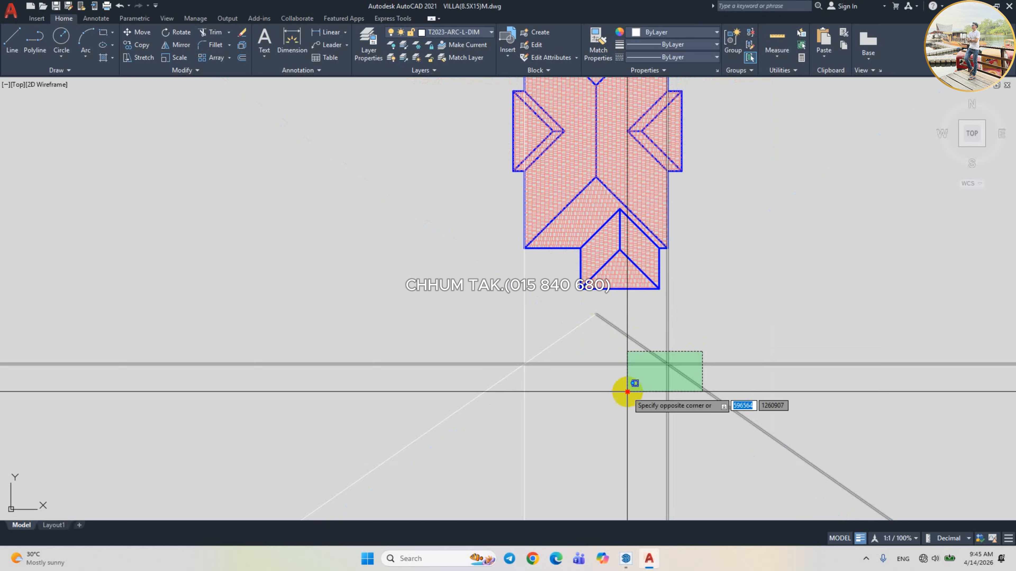
{"action": "left_click", "coordinate": [628, 393]}
{"action": "type", "text": "tr"}
{"action": "key", "text": "Return"}
{"action": "key", "text": "Escape"}
{"action": "left_click", "coordinate": [710, 343]}
{"action": "left_click", "coordinate": [497, 377]}
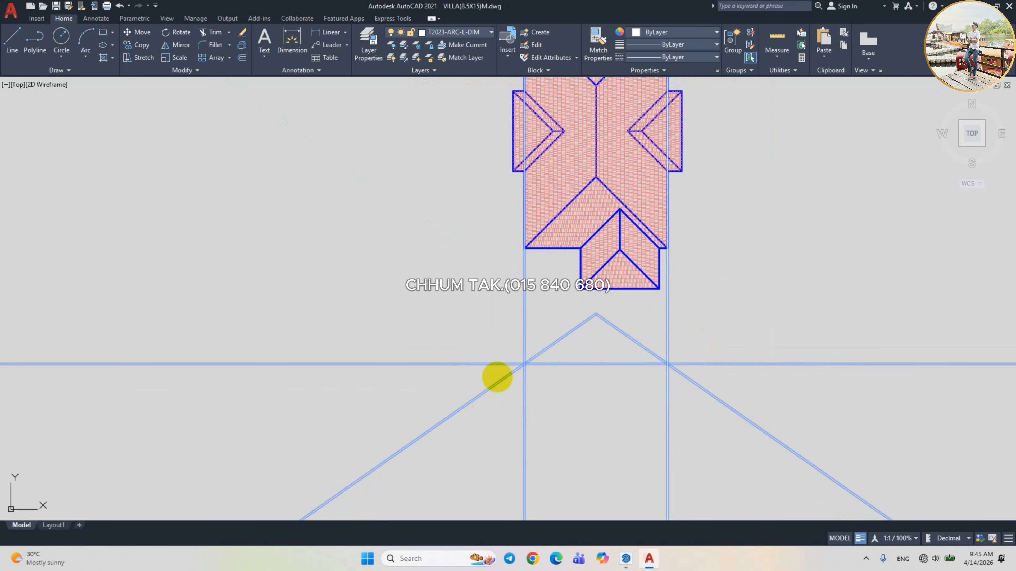
{"action": "scroll", "coordinate": [680, 378], "scroll_direction": "down", "scroll_amount": 5}
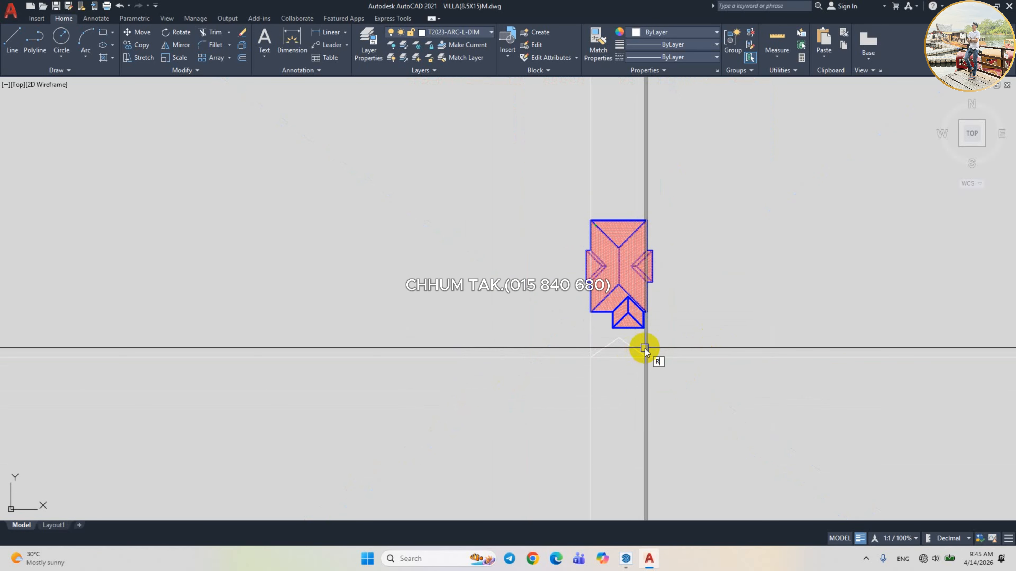
Draw vertical construction lines through the outer eaves of both side roofs and the right side roof's inner hip point.
{"action": "scroll", "coordinate": [652, 362], "scroll_direction": "down", "scroll_amount": 4}
{"action": "scroll", "coordinate": [652, 362], "scroll_direction": "up", "scroll_amount": 5}
{"action": "scroll", "coordinate": [646, 272], "scroll_direction": "up", "scroll_amount": 5}
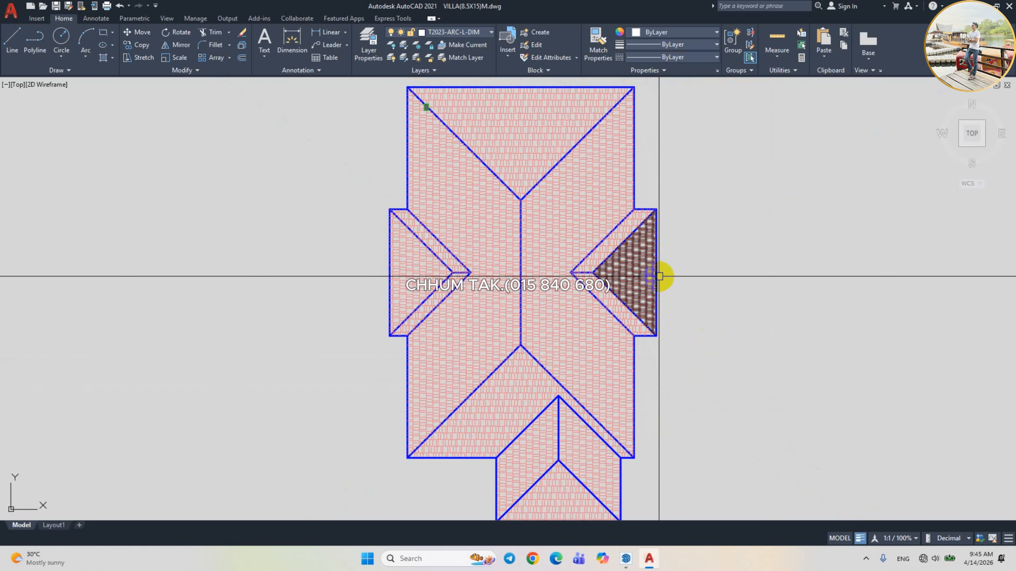
{"action": "left_click", "coordinate": [656, 276]}
{"action": "scroll", "coordinate": [665, 331], "scroll_direction": "up", "scroll_amount": 3}
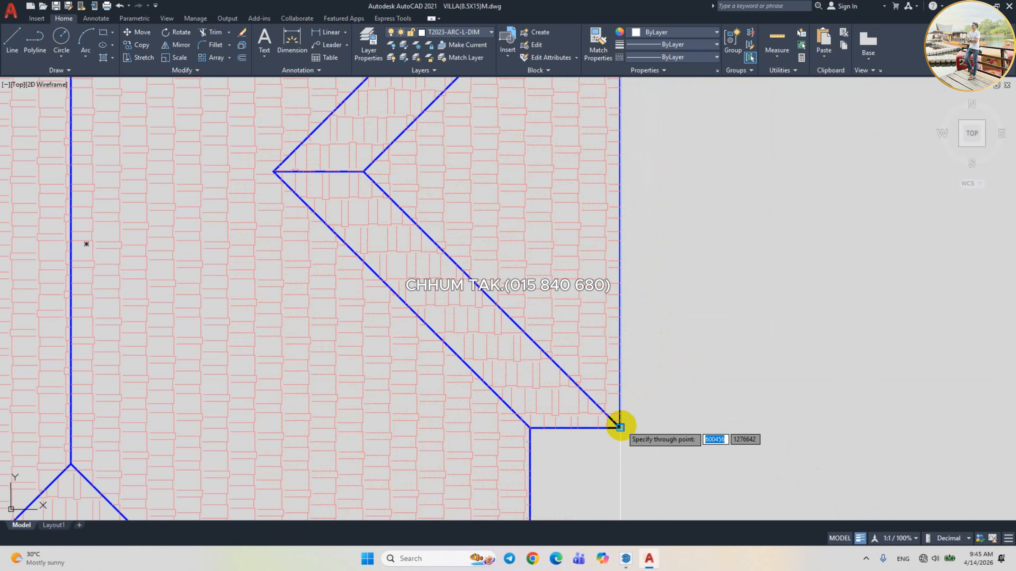
{"action": "scroll", "coordinate": [620, 427], "scroll_direction": "down", "scroll_amount": 5}
{"action": "scroll", "coordinate": [586, 356], "scroll_direction": "up", "scroll_amount": 5}
{"action": "scroll", "coordinate": [583, 345], "scroll_direction": "down", "scroll_amount": 5}
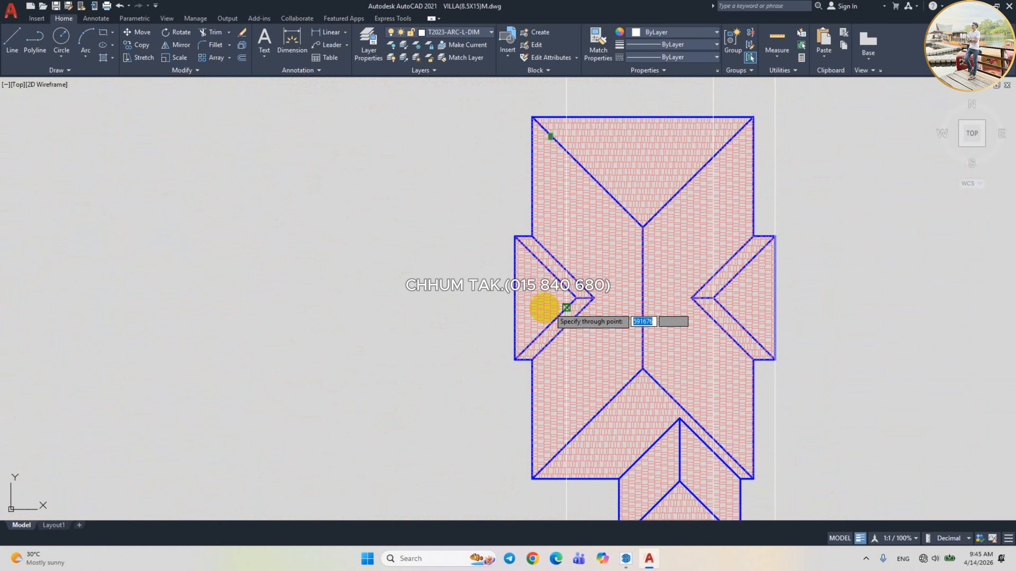
{"action": "scroll", "coordinate": [521, 354], "scroll_direction": "up", "scroll_amount": 5}
{"action": "scroll", "coordinate": [545, 355], "scroll_direction": "up", "scroll_amount": 5}
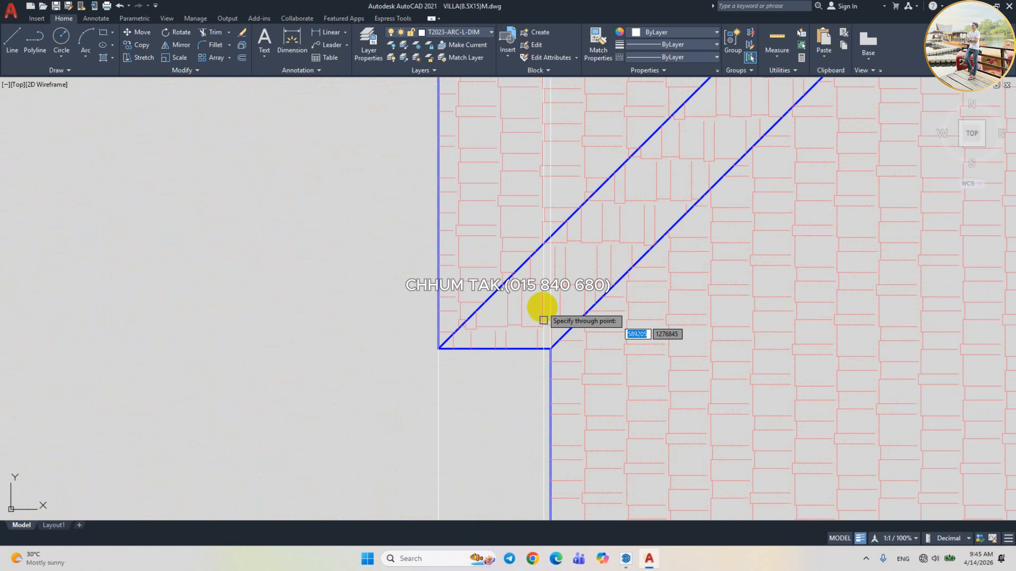
{"action": "scroll", "coordinate": [798, 291], "scroll_direction": "down", "scroll_amount": 8}
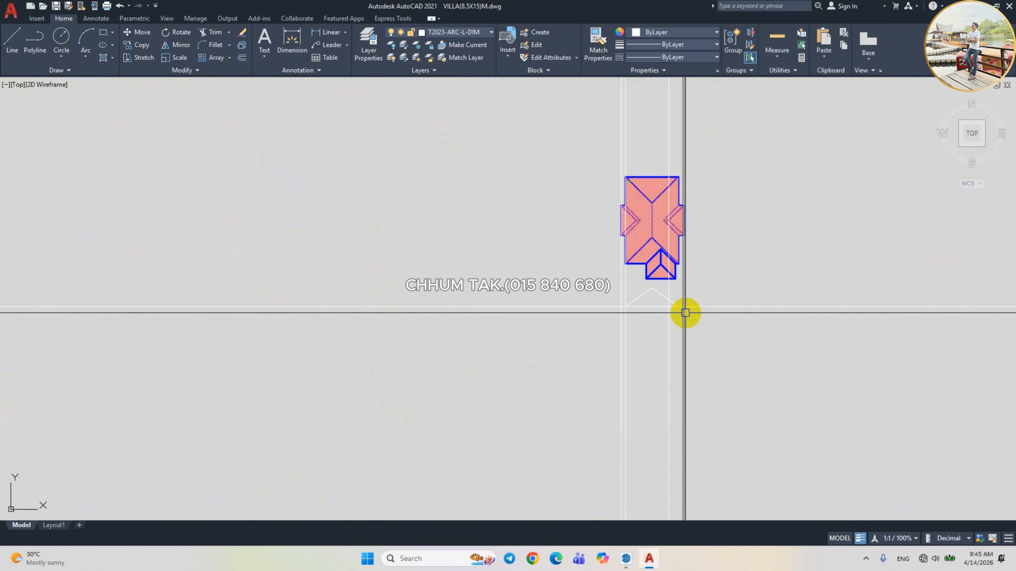
Copy the right main slope line from its eave end to the right side roof's outer vertical on the eave line.
{"action": "scroll", "coordinate": [683, 304], "scroll_direction": "up", "scroll_amount": 5}
{"action": "left_click", "coordinate": [660, 312]}
{"action": "type", "text": "co"}
{"action": "key", "text": "space"}
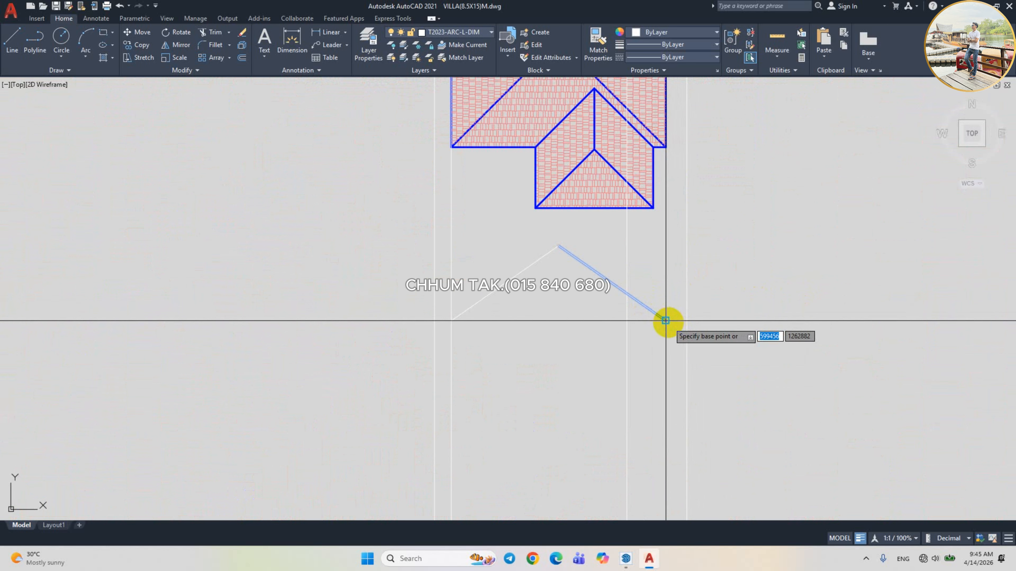
{"action": "left_click", "coordinate": [665, 321]}
{"action": "left_click", "coordinate": [686, 321]}
{"action": "key", "text": "space"}
Copy the left main slope line from its eave end to the left side roof's outer vertical on the eave line.
{"action": "scroll", "coordinate": [449, 312], "scroll_direction": "up", "scroll_amount": 4}
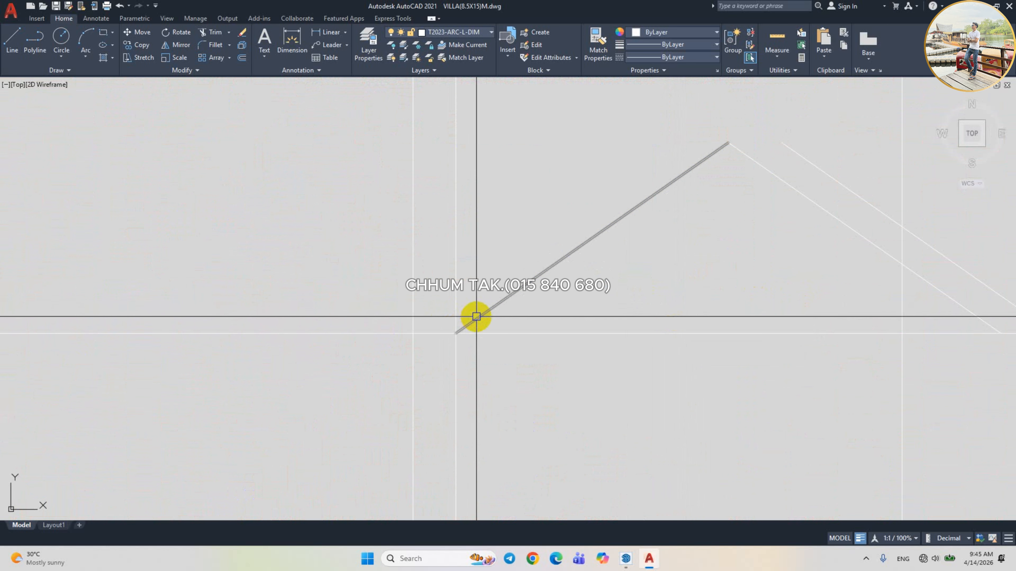
{"action": "left_click", "coordinate": [476, 318]}
{"action": "type", "text": "co"}
{"action": "key", "text": "space"}
{"action": "left_click", "coordinate": [456, 334]}
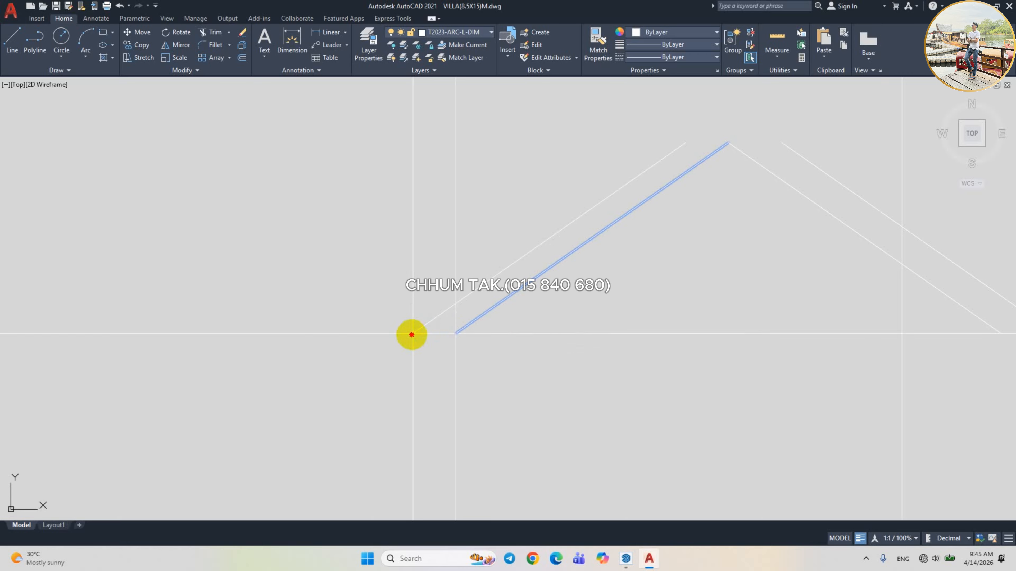
{"action": "left_click", "coordinate": [412, 334]}
{"action": "key", "text": "space"}
Draw a vertical construction line through the inner hip point of the left side roof.
{"action": "scroll", "coordinate": [591, 316], "scroll_direction": "down", "scroll_amount": 8}
{"action": "scroll", "coordinate": [584, 177], "scroll_direction": "up", "scroll_amount": 2}
{"action": "type", "text": "x"}
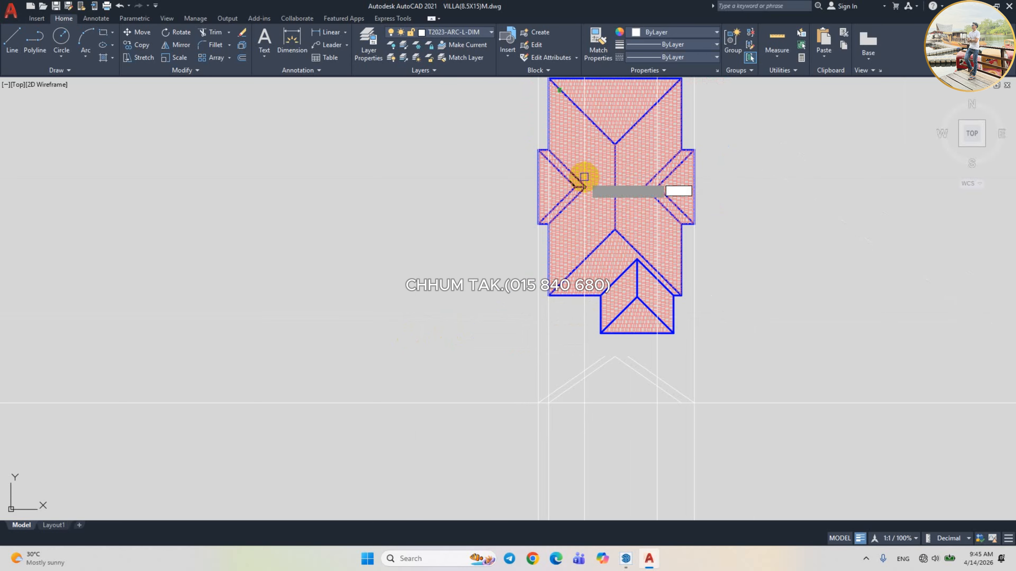
{"action": "scroll", "coordinate": [575, 186], "scroll_direction": "up", "scroll_amount": 12}
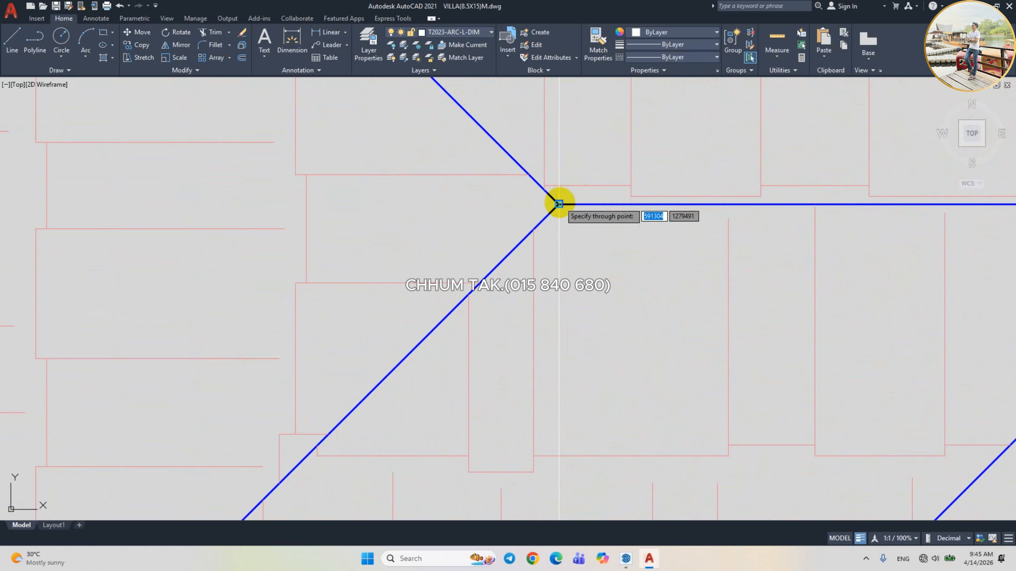
{"action": "scroll", "coordinate": [559, 203], "scroll_direction": "down", "scroll_amount": 10}
{"action": "scroll", "coordinate": [616, 236], "scroll_direction": "up", "scroll_amount": 6}
{"action": "scroll", "coordinate": [764, 238], "scroll_direction": "down", "scroll_amount": 5}
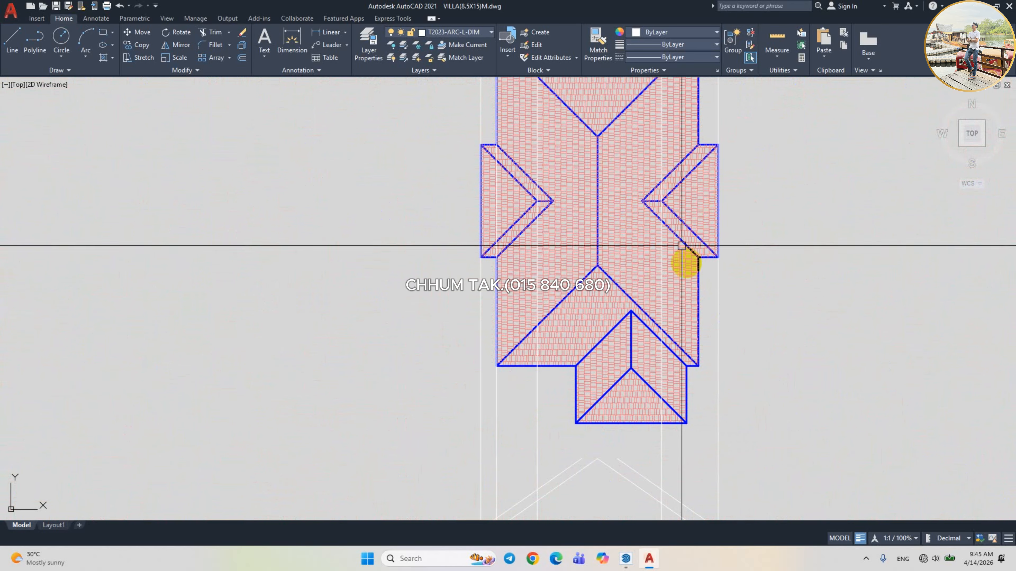
Draw a horizontal ridge line from the right hip-point vertical's crossing with the copied slope inward past the main slope.
{"action": "middle_click_drag", "start_coordinate": [675, 509], "coordinate": [688, 317]}
{"action": "scroll", "coordinate": [686, 318], "scroll_direction": "up", "scroll_amount": 3}
{"action": "type", "text": "l"}
{"action": "key", "text": "space"}
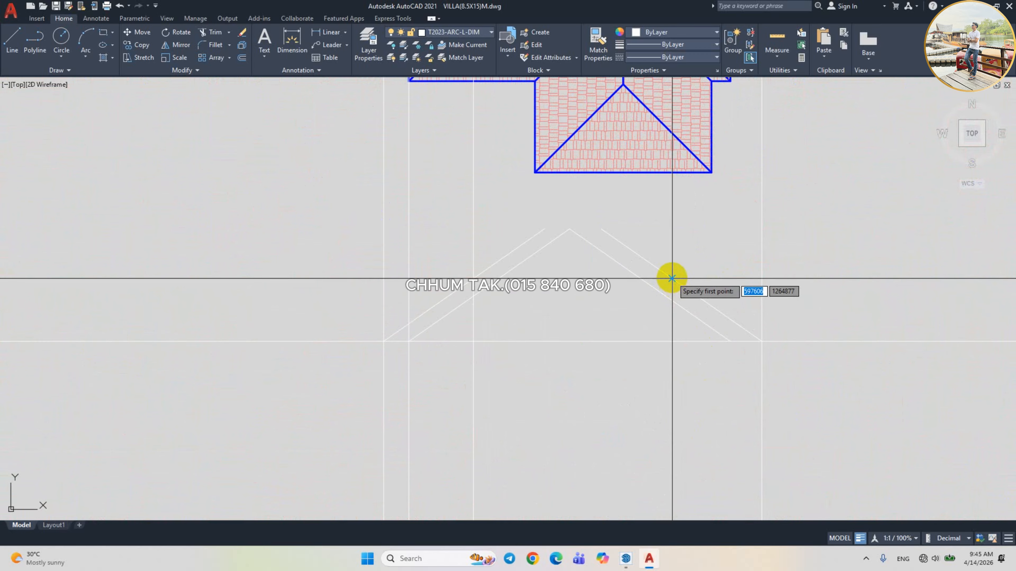
{"action": "left_click", "coordinate": [670, 277]}
{"action": "left_click", "coordinate": [623, 290]}
{"action": "key", "text": "space"}
Trim the copied right slope line above the side roof's horizontal ridge line.
{"action": "scroll", "coordinate": [664, 265], "scroll_direction": "up", "scroll_amount": 4}
{"action": "left_click", "coordinate": [703, 256]}
{"action": "left_click", "coordinate": [591, 336]}
{"action": "type", "text": "tr"}
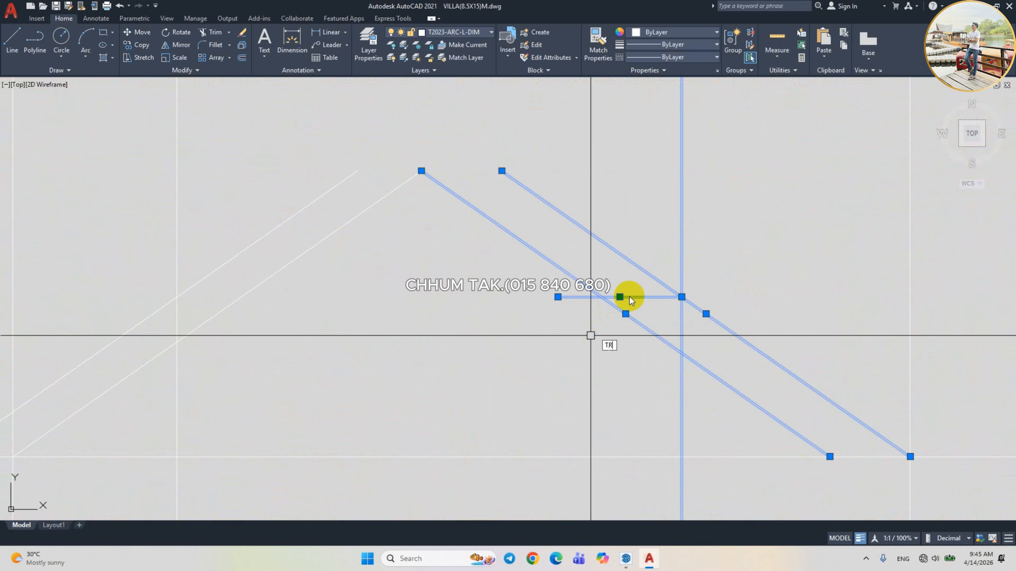
{"action": "key", "text": "Escape"}
Trim the excess of the right side roof's ridge line where it passes inside the main slope.
{"action": "left_click", "coordinate": [616, 280]}
{"action": "left_click", "coordinate": [583, 319]}
{"action": "type", "text": "tr"}
{"action": "key", "text": "space"}
{"action": "left_click", "coordinate": [572, 298]}
{"action": "key", "text": "space"}
Draw a horizontal ridge line from the left hip-point vertical's crossing with the copied slope inward past the main slope.
{"action": "scroll", "coordinate": [730, 255], "scroll_direction": "down", "scroll_amount": 4}
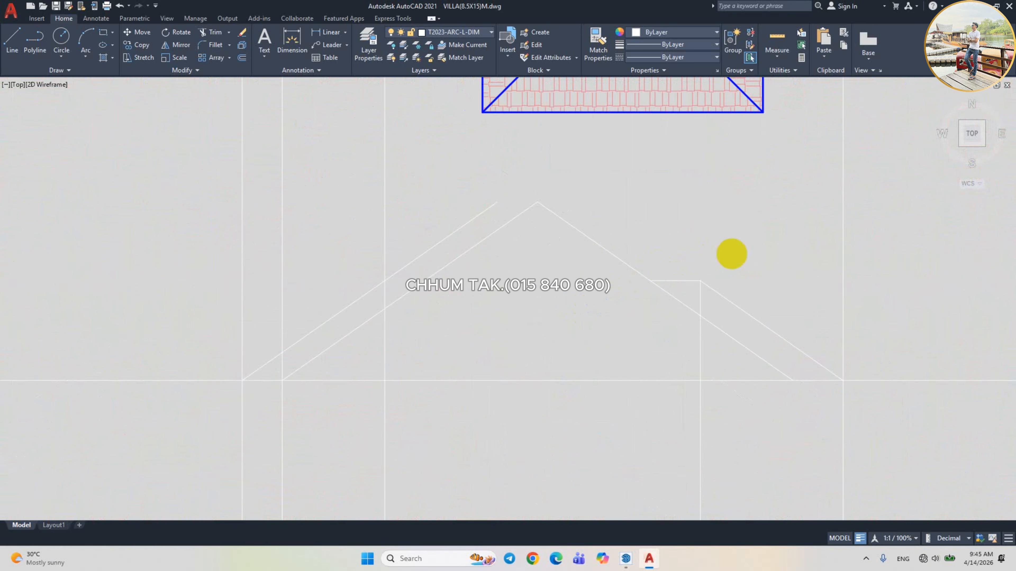
{"action": "left_click", "coordinate": [515, 270]}
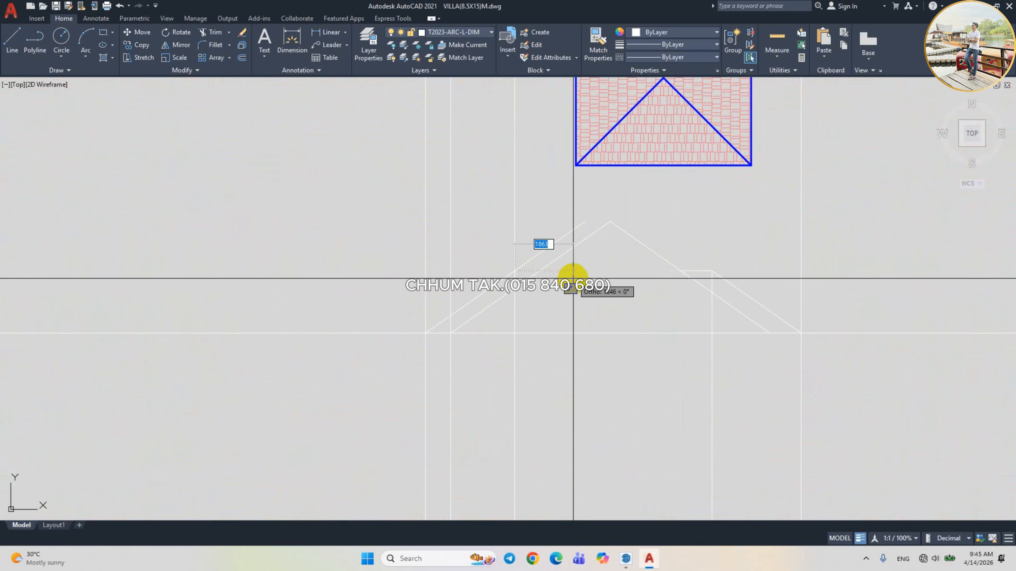
{"action": "left_click", "coordinate": [579, 278]}
{"action": "key", "text": "space"}
Trim the copied left slope above its ridge line and the ridge line's excess inside the main slope.
{"action": "left_click", "coordinate": [546, 237]}
{"action": "left_click", "coordinate": [496, 293]}
{"action": "type", "text": "tr"}
{"action": "key", "text": "space"}
{"action": "scroll", "coordinate": [554, 265], "scroll_direction": "up", "scroll_amount": 4}
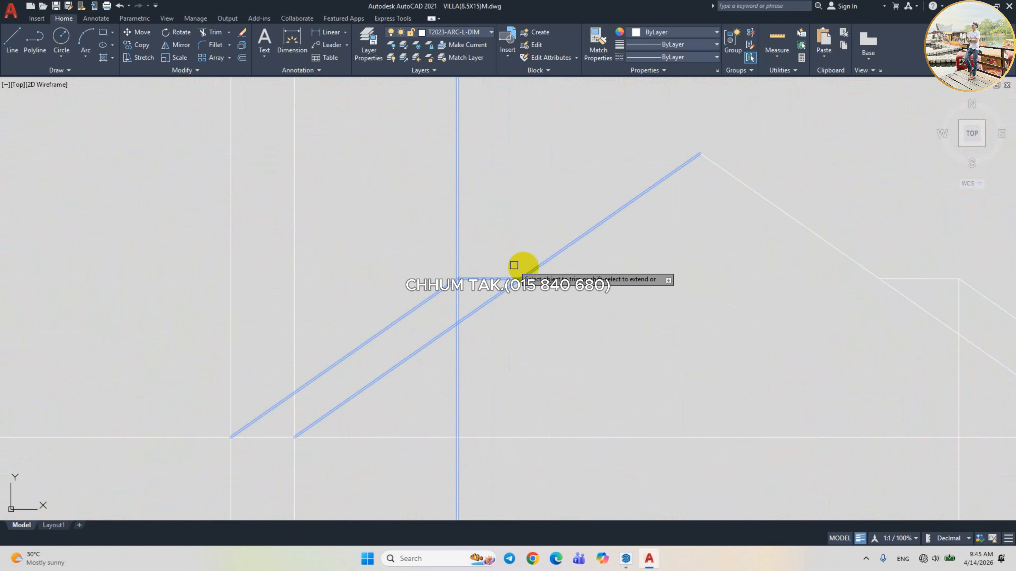
{"action": "key", "text": "space"}
Delete all the vertical construction lines projected from the roof plan.
{"action": "scroll", "coordinate": [643, 303], "scroll_direction": "down", "scroll_amount": 5}
{"action": "left_click", "coordinate": [773, 388]}
{"action": "left_click", "coordinate": [561, 404]}
{"action": "key", "text": "Delete"}
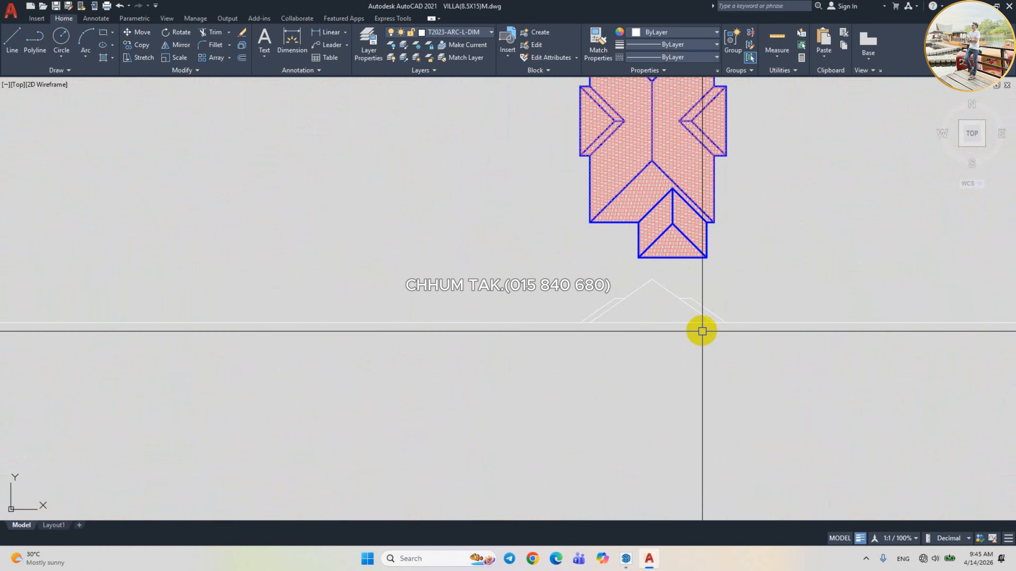
Trim the eave baseline's excess beyond the outer slopes at both ends of the roof elevation and regenerate the drawing.
{"action": "scroll", "coordinate": [631, 324], "scroll_direction": "up", "scroll_amount": 2}
{"action": "left_click", "coordinate": [835, 289]}
{"action": "left_click", "coordinate": [486, 338]}
{"action": "type", "text": "tr"}
{"action": "key", "text": "space"}
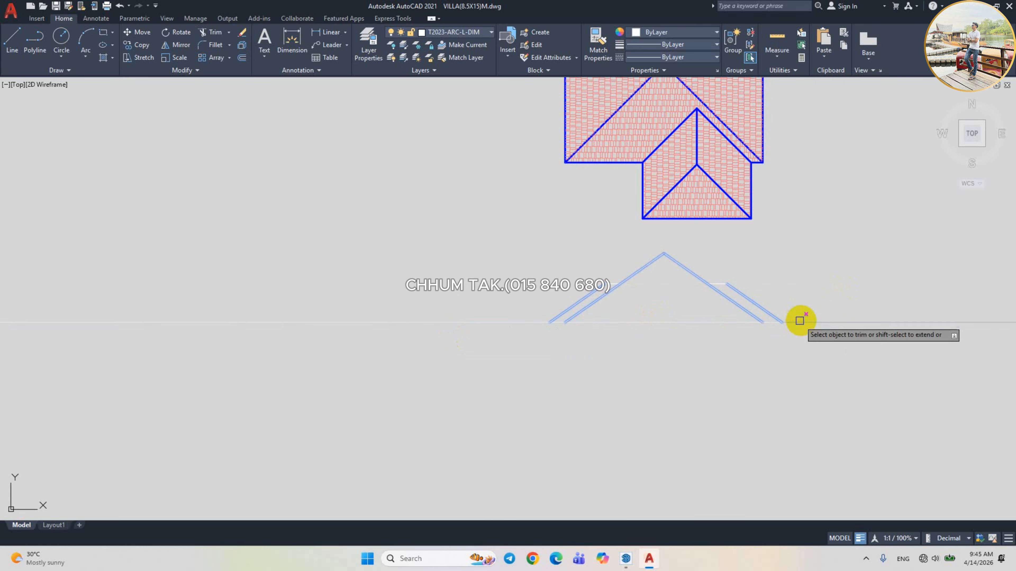
{"action": "left_click", "coordinate": [800, 320]}
{"action": "left_click", "coordinate": [534, 322]}
{"action": "key", "text": "space"}
{"action": "scroll", "coordinate": [586, 343], "scroll_direction": "down", "scroll_amount": 2}
{"action": "scroll", "coordinate": [620, 325], "scroll_direction": "up", "scroll_amount": 2}
{"action": "type", "text": "re"}
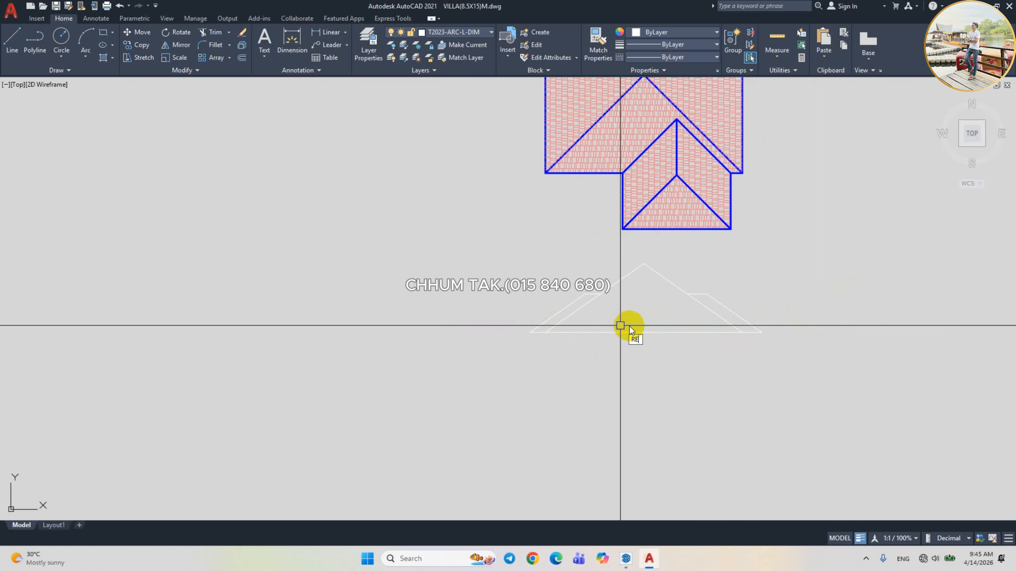
{"action": "key", "text": "space"}
Project vertical construction lines down from both outer eave corners of the small front roof in the plan.
{"action": "scroll", "coordinate": [619, 309], "scroll_direction": "down", "scroll_amount": 1}
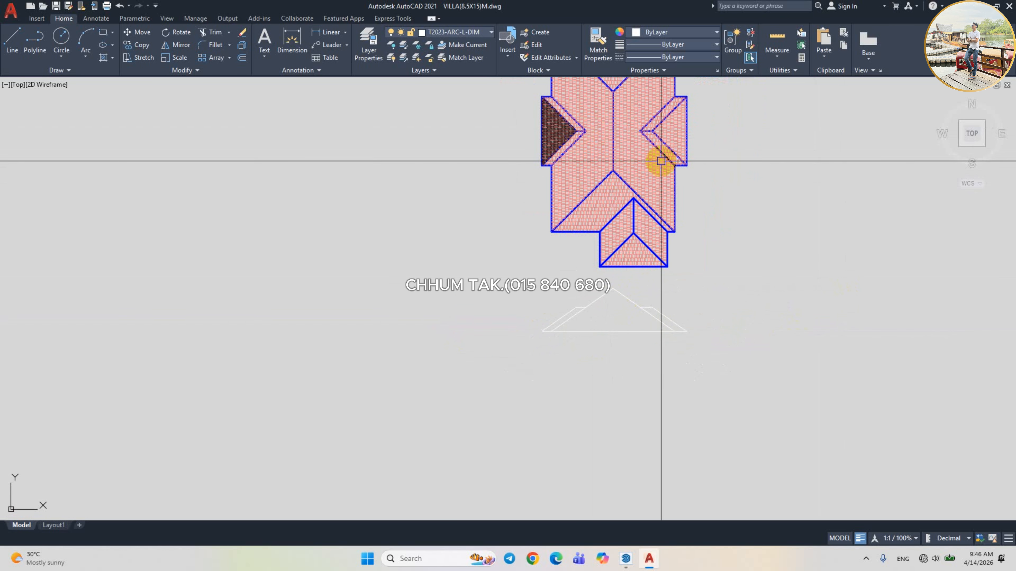
{"action": "scroll", "coordinate": [666, 266], "scroll_direction": "up", "scroll_amount": 5}
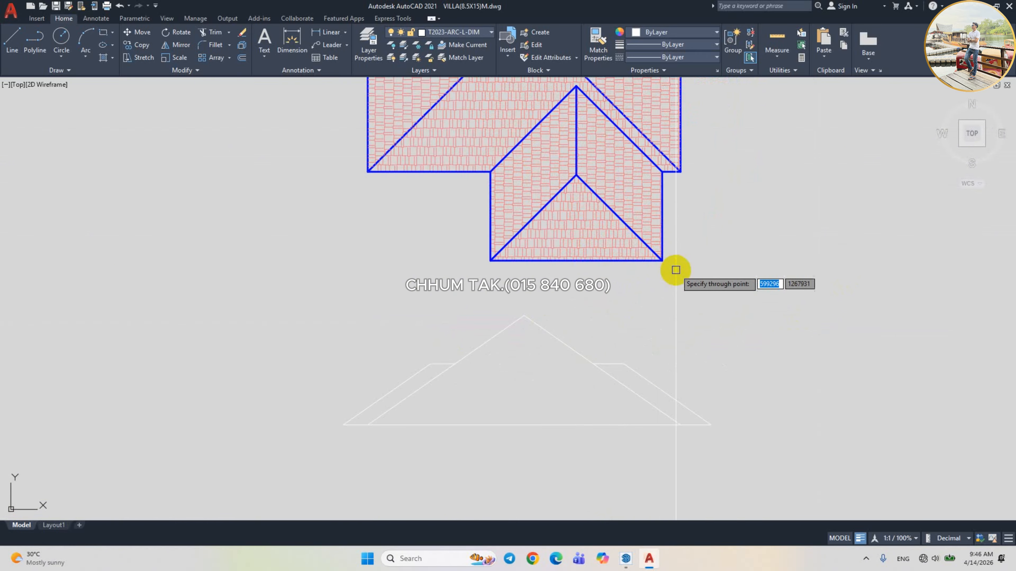
{"action": "scroll", "coordinate": [712, 244], "scroll_direction": "down", "scroll_amount": 4}
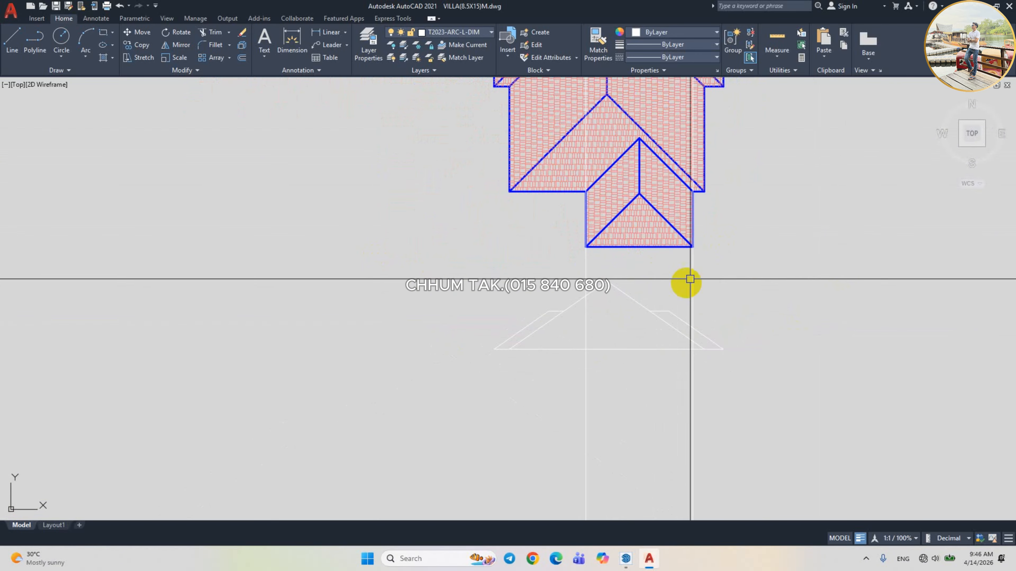
Copy the main roof's right slope from its eave end to the right construction line's crossing with the baseline.
{"action": "scroll", "coordinate": [684, 335], "scroll_direction": "up", "scroll_amount": 4}
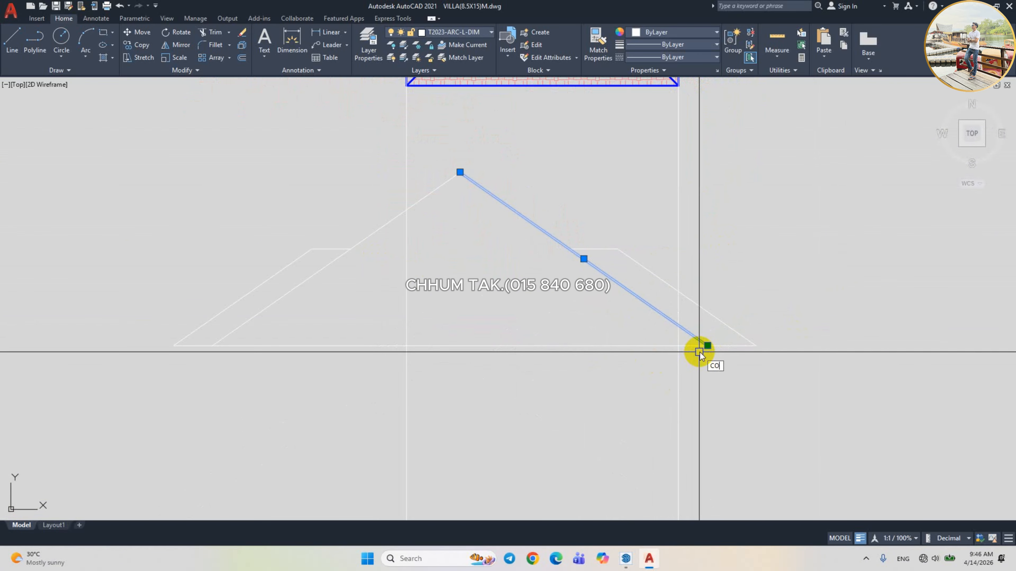
{"action": "left_click", "coordinate": [705, 346]}
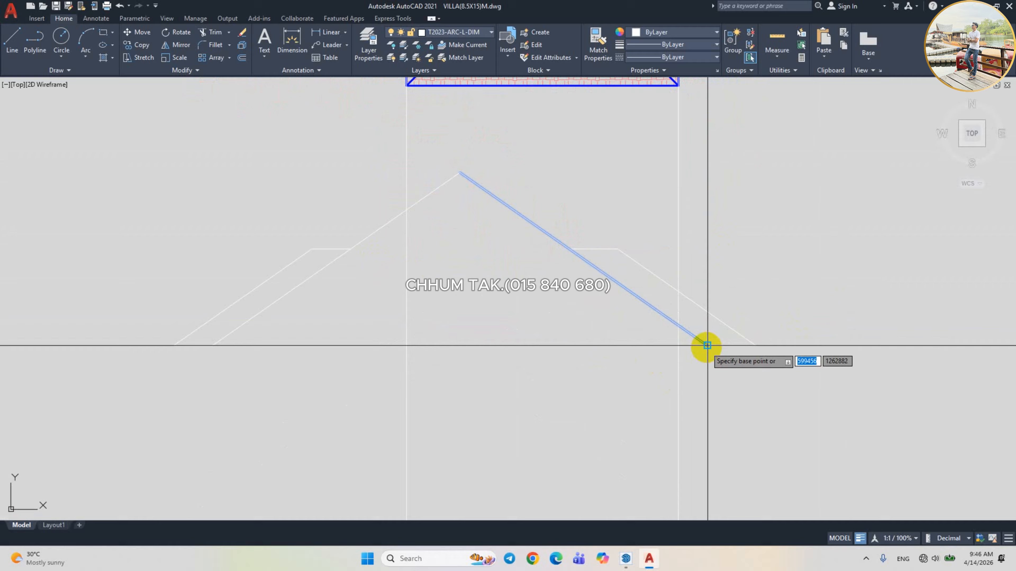
{"action": "left_click", "coordinate": [678, 346]}
{"action": "key", "text": "space"}
Copy the main roof's left slope from its eave end to the left construction line's crossing with the baseline.
{"action": "scroll", "coordinate": [678, 347], "scroll_direction": "down", "scroll_amount": 4}
{"action": "left_click", "coordinate": [510, 337]}
{"action": "type", "text": "co"}
{"action": "key", "text": "space"}
{"action": "scroll", "coordinate": [512, 337], "scroll_direction": "up", "scroll_amount": 4}
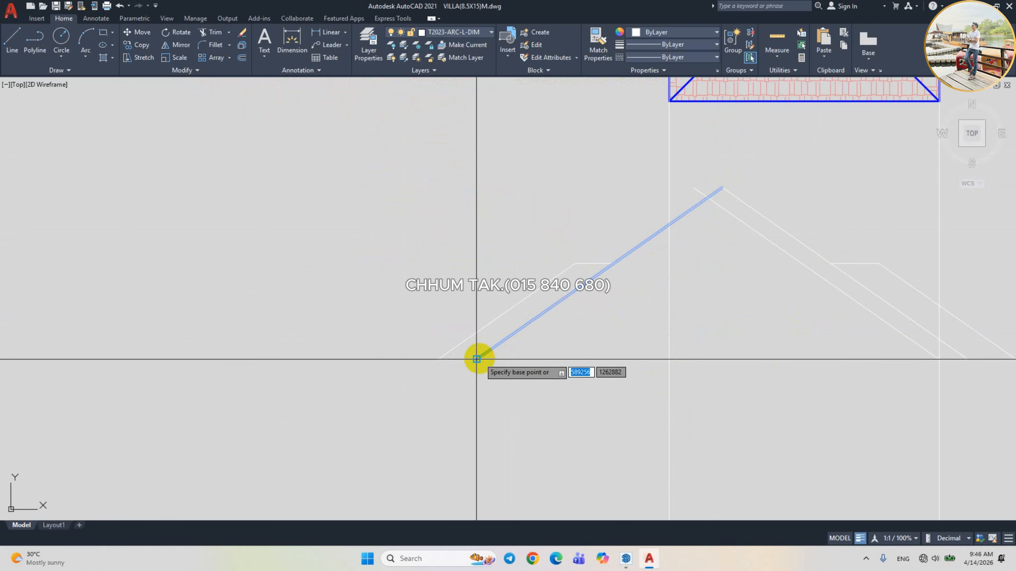
{"action": "left_click", "coordinate": [476, 359]}
{"action": "left_click", "coordinate": [669, 359]}
{"action": "key", "text": "space"}
Trim both copied slopes above their crossing to form the front roof's peak.
{"action": "middle_click_drag", "start_coordinate": [843, 277], "coordinate": [747, 284]}
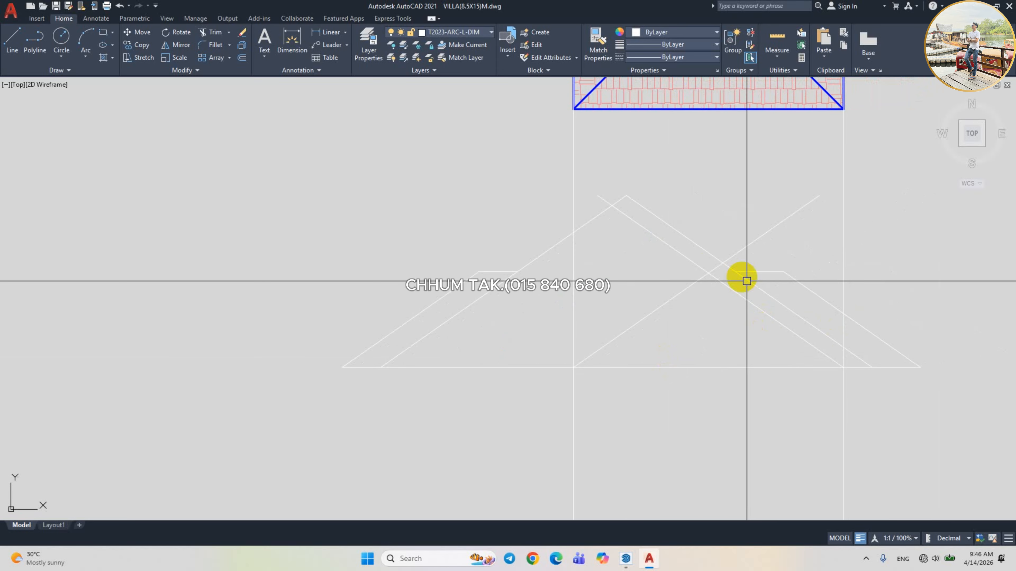
{"action": "scroll", "coordinate": [706, 267], "scroll_direction": "up", "scroll_amount": 2}
{"action": "left_click", "coordinate": [709, 258]}
{"action": "left_click", "coordinate": [690, 309]}
{"action": "type", "text": "tr"}
{"action": "left_click", "coordinate": [724, 266]}
{"action": "left_click", "coordinate": [701, 270]}
{"action": "key", "text": "space"}
{"action": "scroll", "coordinate": [755, 272], "scroll_direction": "up", "scroll_amount": 2}
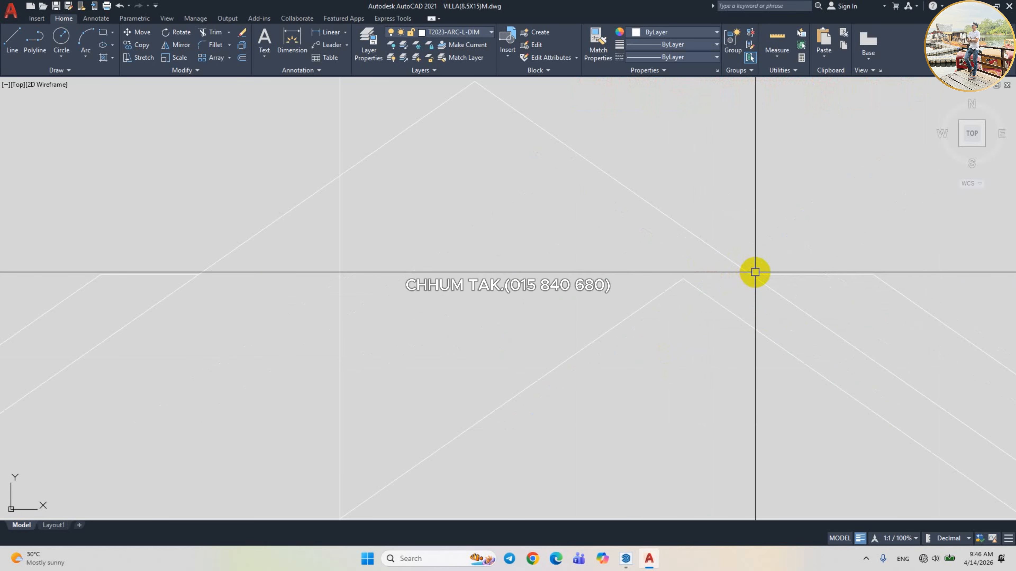
Delete the two vertical construction lines projected from the front roof.
{"action": "scroll", "coordinate": [646, 272], "scroll_direction": "down", "scroll_amount": 4}
{"action": "left_click", "coordinate": [730, 378]}
{"action": "left_click", "coordinate": [580, 348]}
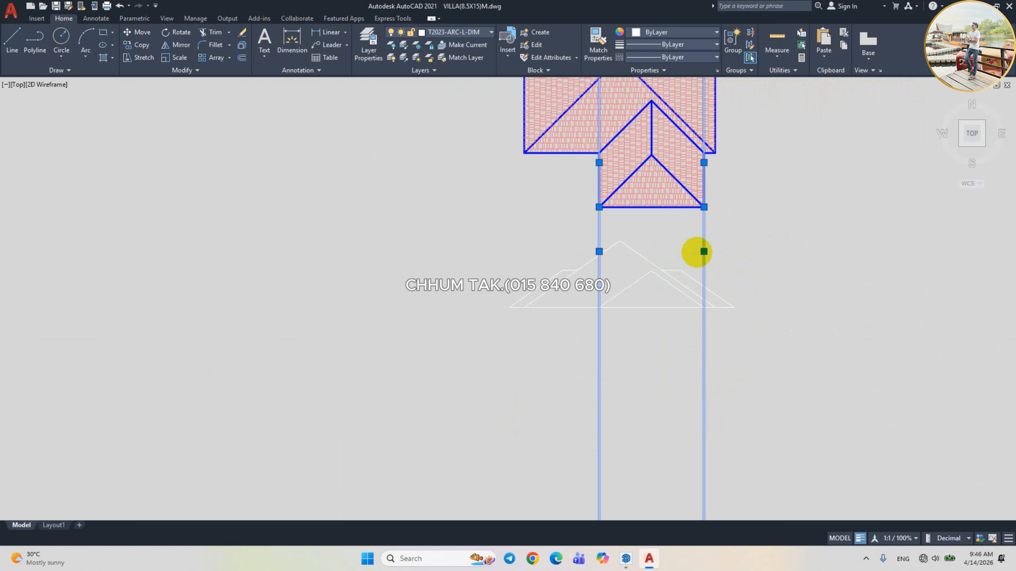
{"action": "middle_click_drag", "start_coordinate": [722, 276], "coordinate": [748, 299]}
{"action": "key", "text": "Delete"}
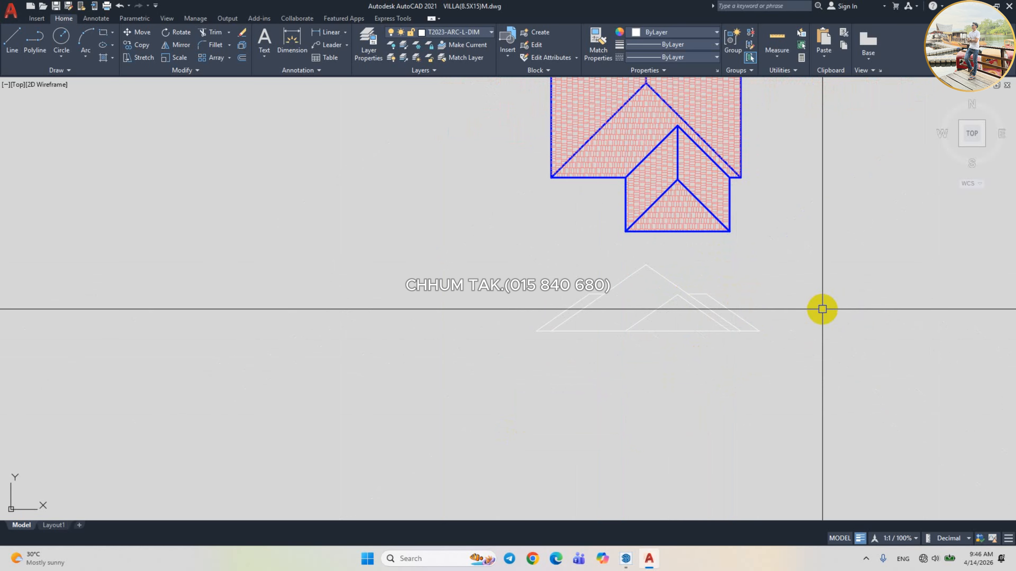
{"action": "key", "text": "Return"}
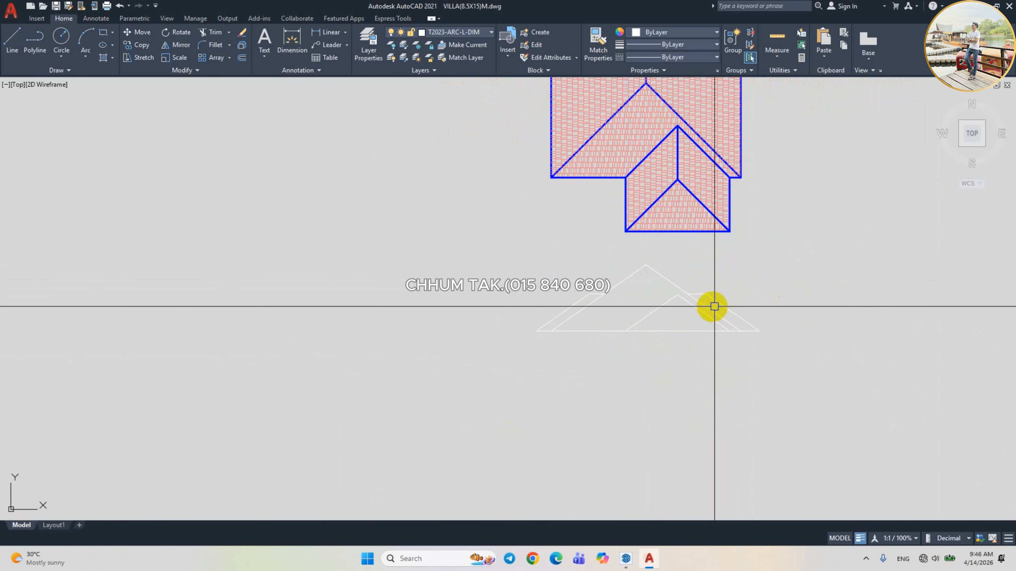
{"action": "scroll", "coordinate": [712, 306], "scroll_direction": "up", "scroll_amount": 2}
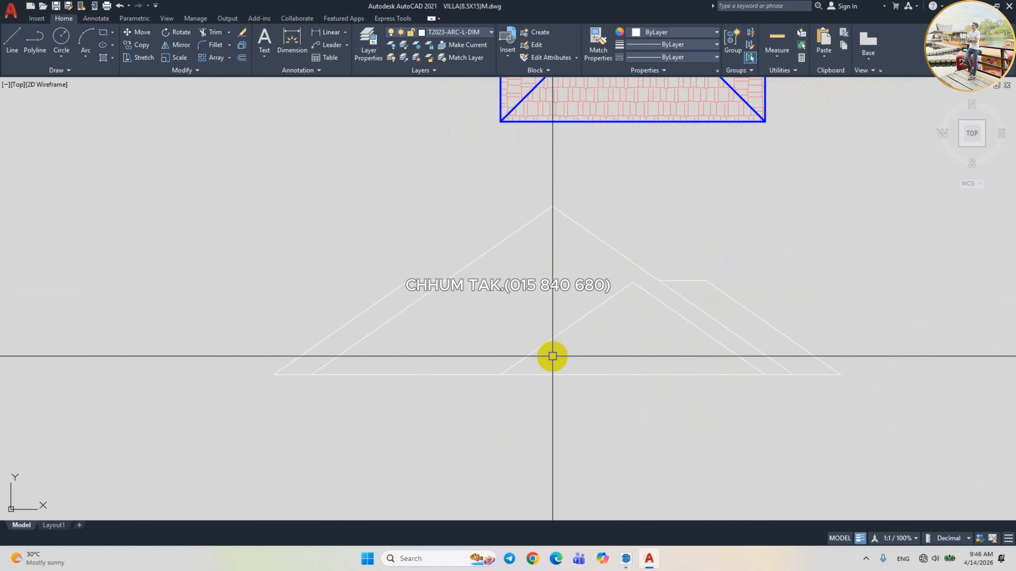
{"action": "key", "text": "Return"}
{"action": "type", "text": "DLI"}
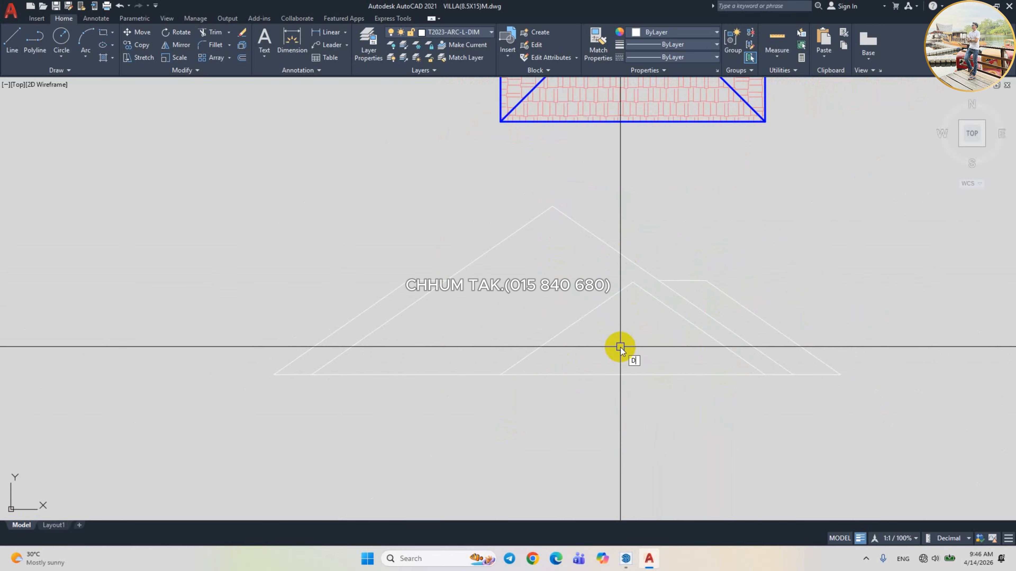
{"action": "key", "text": "Return"}
{"action": "left_click", "coordinate": [552, 211]}
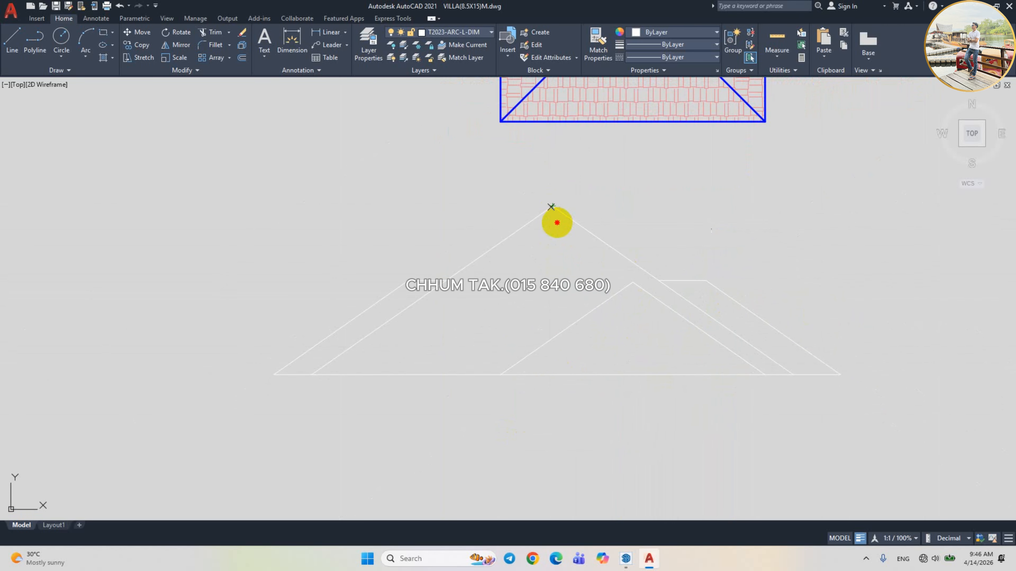
{"action": "left_click", "coordinate": [553, 375]}
{"action": "left_click", "coordinate": [552, 207]}
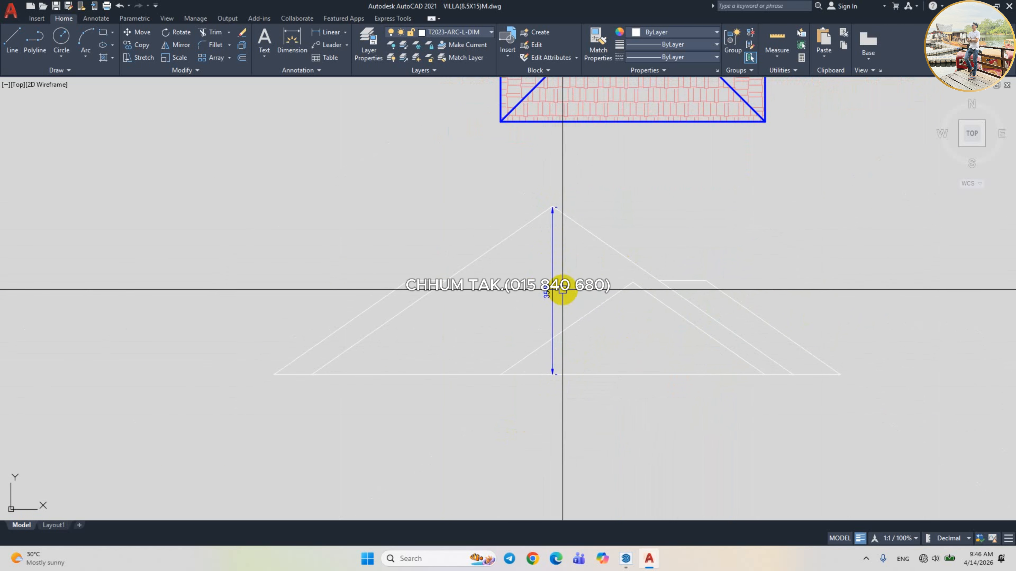
{"action": "left_click", "coordinate": [562, 280]}
{"action": "left_click", "coordinate": [539, 297]}
{"action": "key", "text": "Delete"}
Add a vertical linear dimension for the main roof's height, from its peak down to the eave baseline.
{"action": "type", "text": "D"}
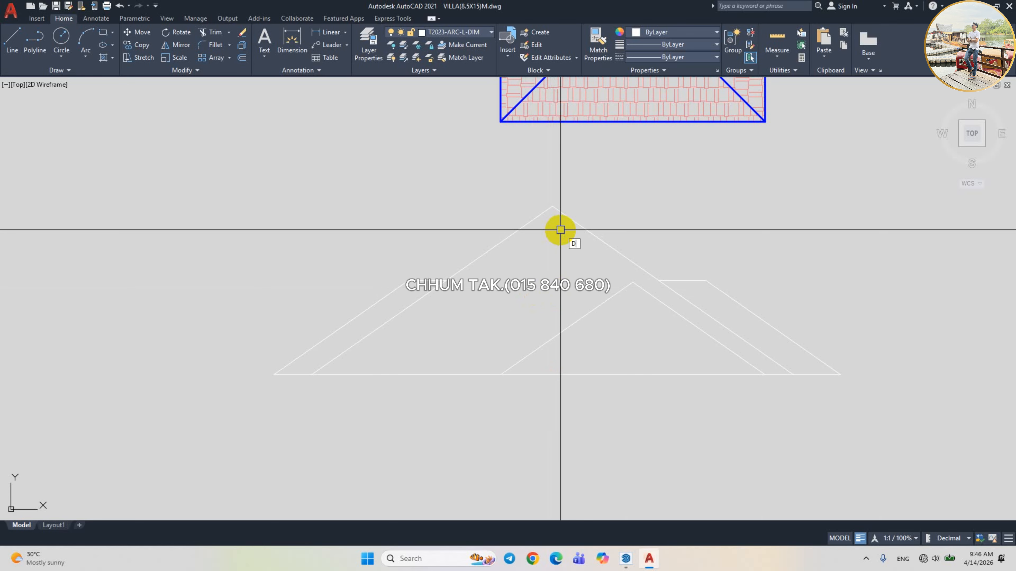
{"action": "type", "text": "LI"}
{"action": "key", "text": "space"}
{"action": "scroll", "coordinate": [547, 218], "scroll_direction": "up", "scroll_amount": 2}
{"action": "left_click", "coordinate": [554, 199]}
{"action": "scroll", "coordinate": [555, 204], "scroll_direction": "down", "scroll_amount": 4}
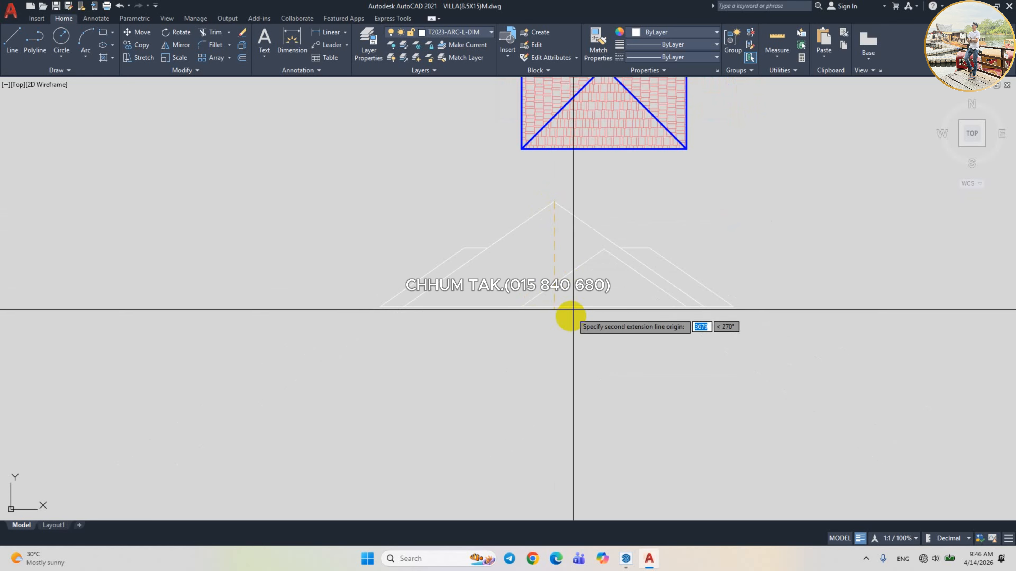
{"action": "left_click", "coordinate": [553, 307]}
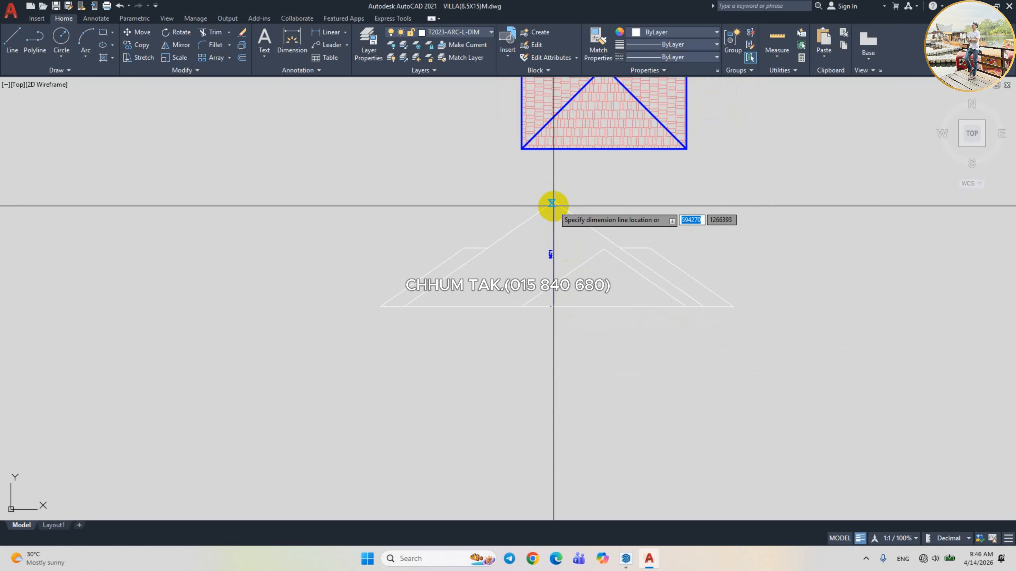
{"action": "left_click", "coordinate": [555, 205]}
{"action": "scroll", "coordinate": [557, 218], "scroll_direction": "up", "scroll_amount": 2}
{"action": "scroll", "coordinate": [551, 218], "scroll_direction": "up", "scroll_amount": 3}
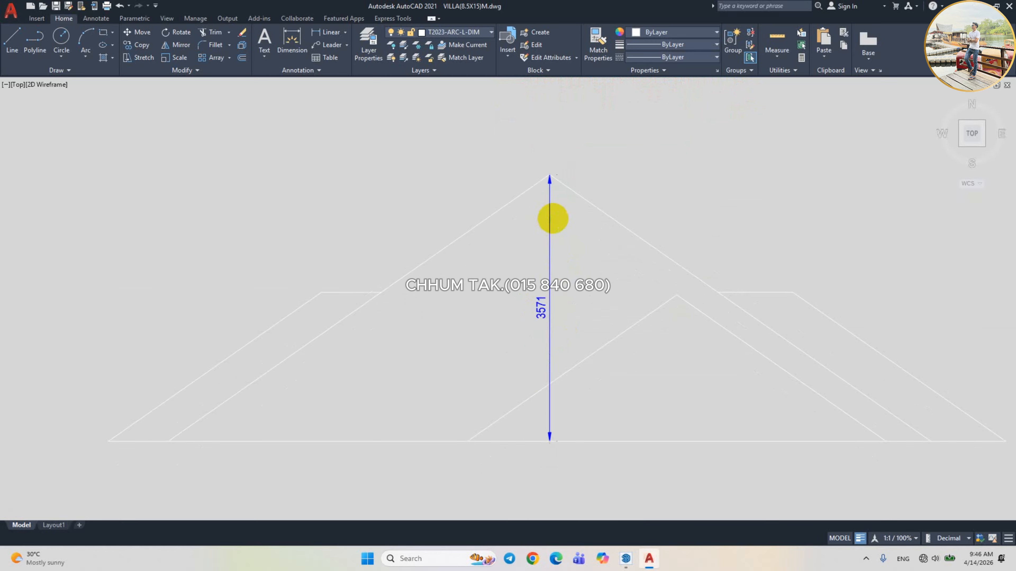
{"action": "scroll", "coordinate": [537, 381], "scroll_direction": "up", "scroll_amount": 2}
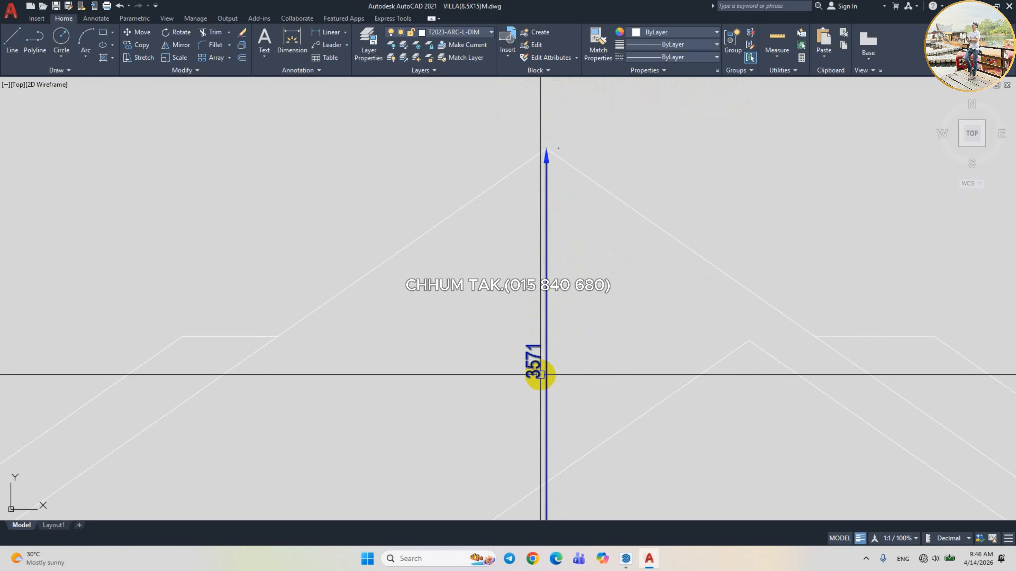
{"action": "scroll", "coordinate": [550, 365], "scroll_direction": "down", "scroll_amount": 2}
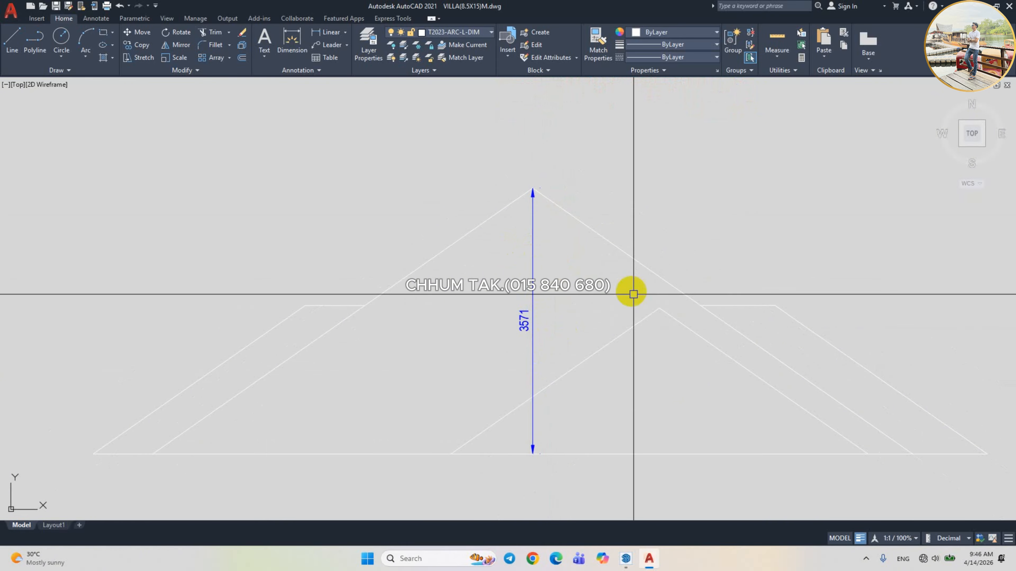
Add a vertical linear dimension for the small front roof's height, between its peak and the eave baseline.
{"action": "key", "text": "space"}
{"action": "left_click", "coordinate": [659, 455]}
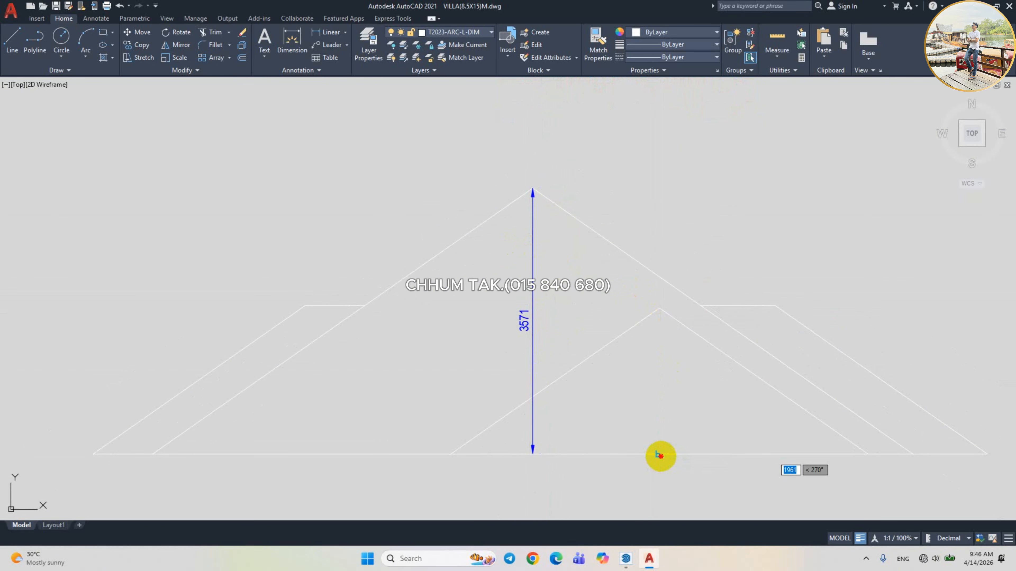
{"action": "left_click", "coordinate": [658, 309]}
{"action": "scroll", "coordinate": [659, 309], "scroll_direction": "up", "scroll_amount": 2}
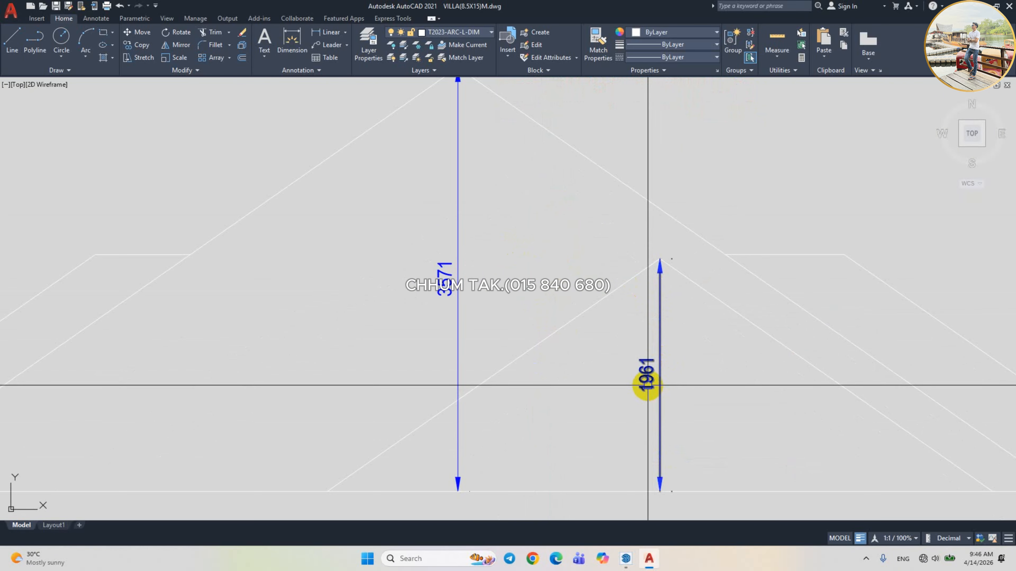
{"action": "left_click", "coordinate": [659, 367]}
{"action": "scroll", "coordinate": [624, 312], "scroll_direction": "down", "scroll_amount": 2}
Add a vertical linear dimension for the right side roof's height, between its ridge line and the eave baseline.
{"action": "key", "text": "space"}
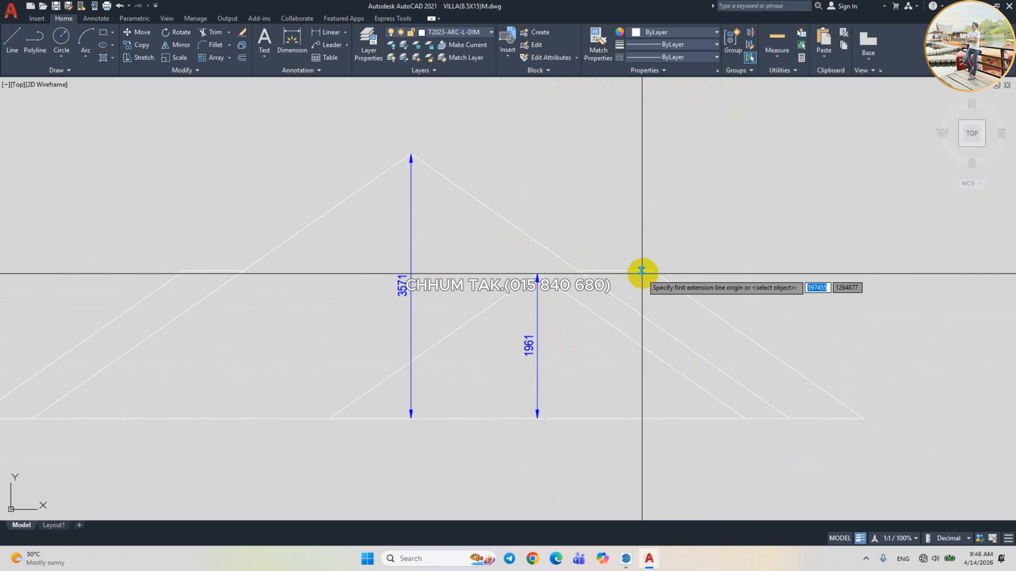
{"action": "left_click", "coordinate": [652, 412]}
{"action": "left_click", "coordinate": [652, 271]}
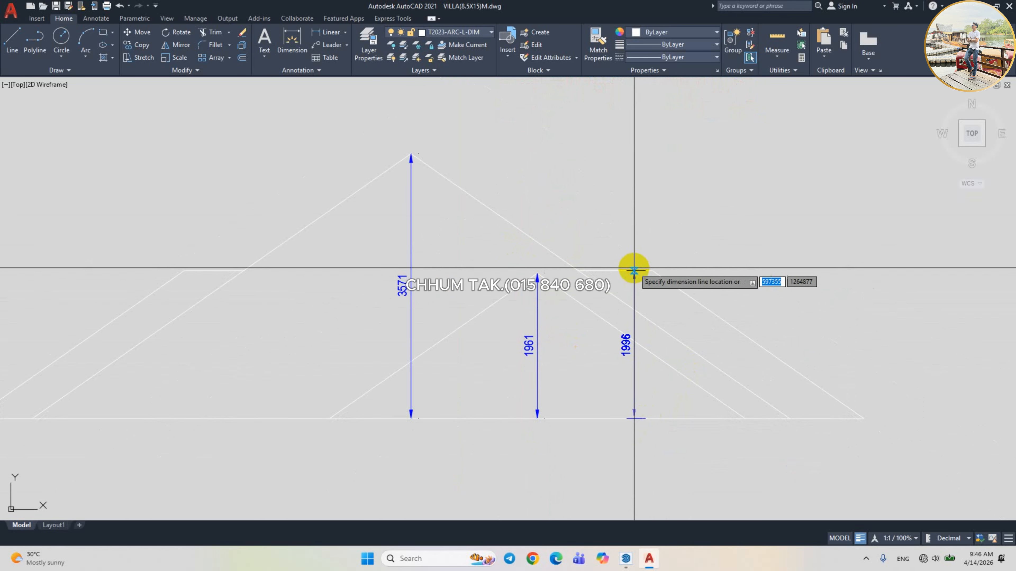
{"action": "scroll", "coordinate": [657, 336], "scroll_direction": "up", "scroll_amount": 5}
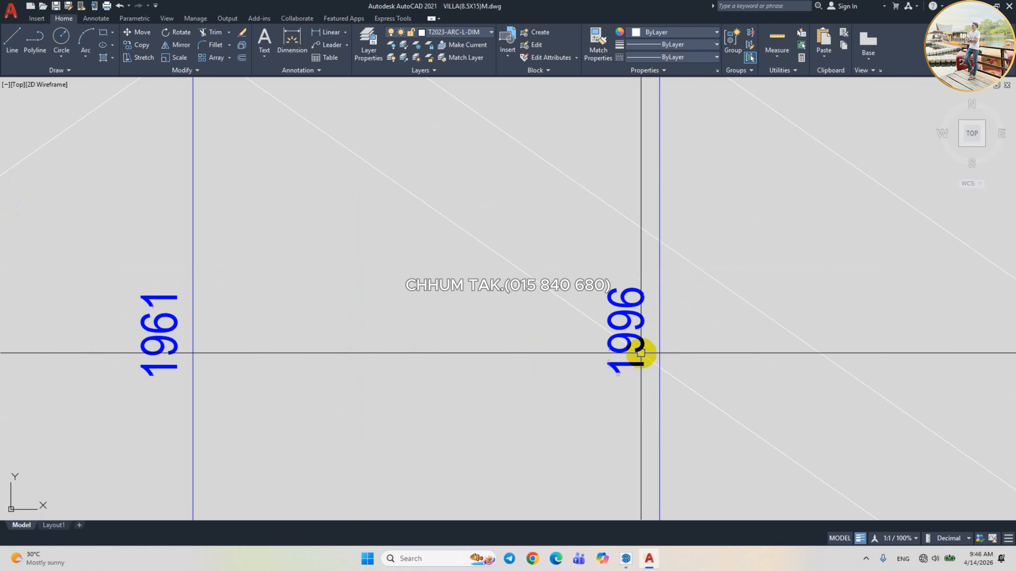
{"action": "scroll", "coordinate": [641, 311], "scroll_direction": "down", "scroll_amount": 4}
{"action": "left_click", "coordinate": [642, 317]}
{"action": "scroll", "coordinate": [647, 306], "scroll_direction": "down", "scroll_amount": 4}
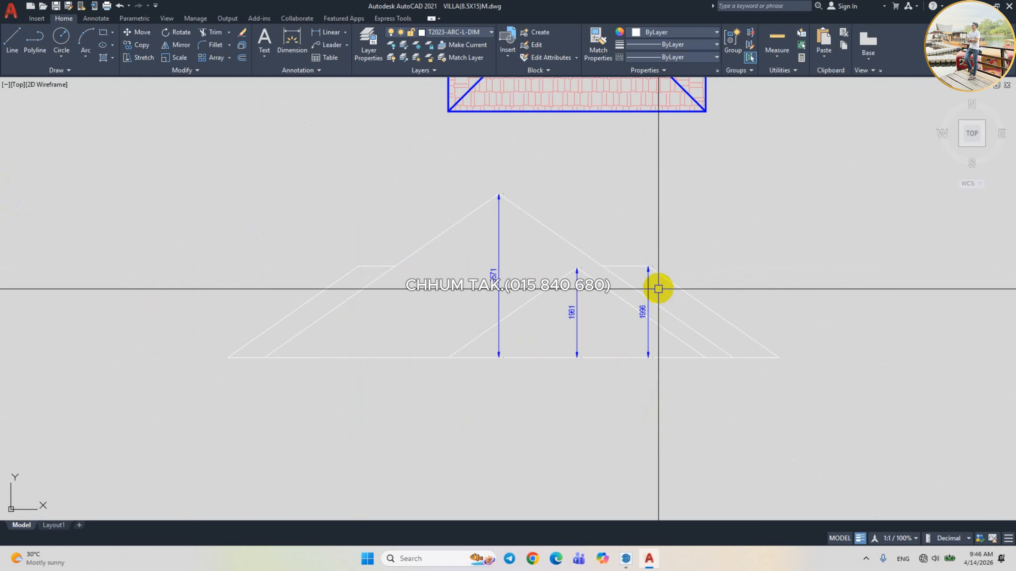
Regenerate the drawing and review the three roof height dimensions on the elevation.
{"action": "type", "text": "RE"}
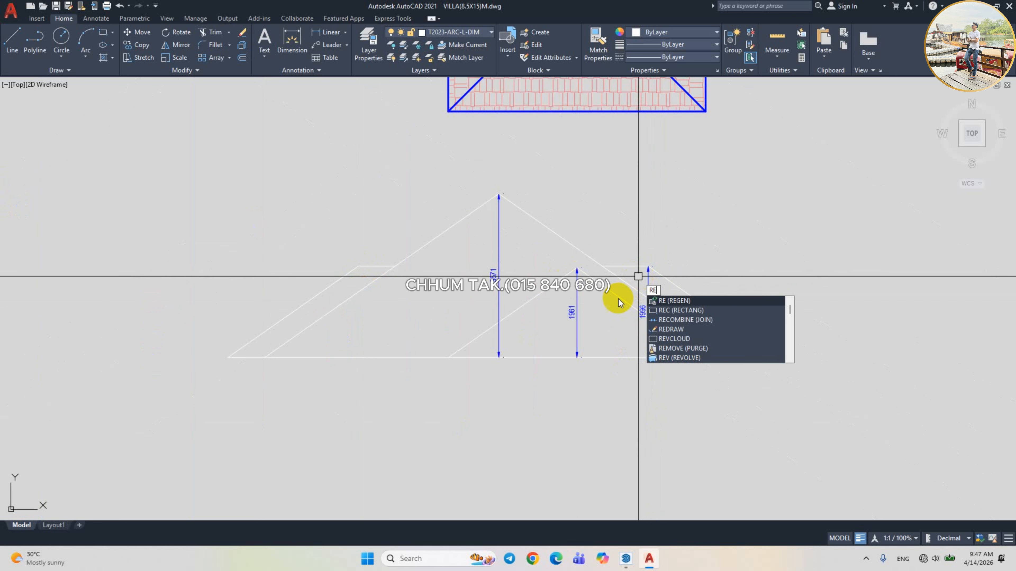
{"action": "key", "text": "Return"}
{"action": "scroll", "coordinate": [507, 280], "scroll_direction": "up", "scroll_amount": 4}
{"action": "scroll", "coordinate": [524, 281], "scroll_direction": "down", "scroll_amount": 2}
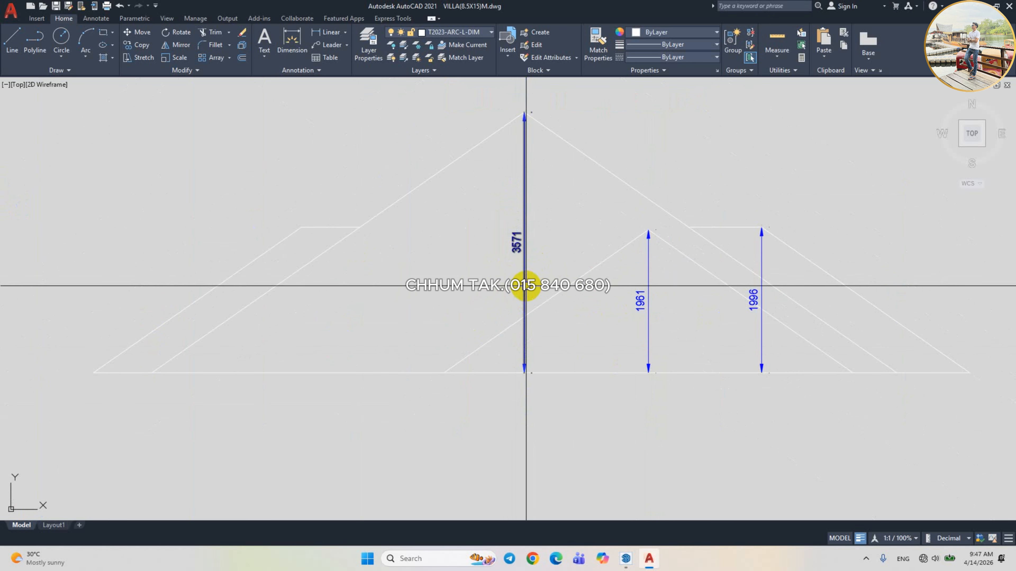
{"action": "scroll", "coordinate": [557, 271], "scroll_direction": "up", "scroll_amount": 1}
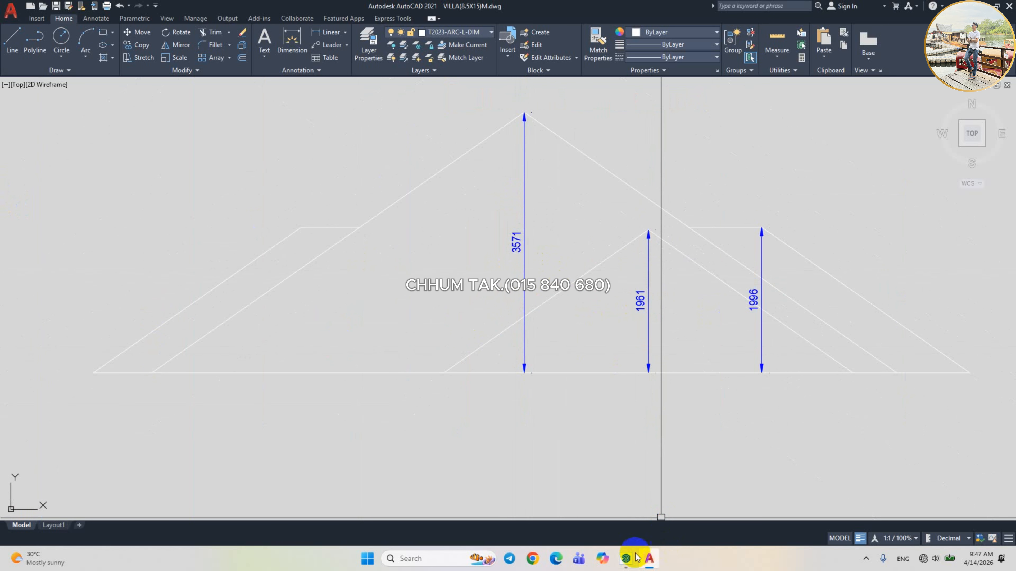
Switch to SketchUp, examine the villa's 3D roof outline from several angles, and return to AutoCAD.
{"action": "left_click", "coordinate": [629, 560]}
{"action": "mouse_move", "coordinate": [416, 220]}
{"action": "middle_mouse_down"}
{"action": "mouse_move", "coordinate": [630, 301]}
{"action": "mouse_move", "coordinate": [429, 255]}
{"action": "middle_mouse_up"}
{"action": "middle_click_drag", "start_coordinate": [551, 312], "coordinate": [620, 272]}
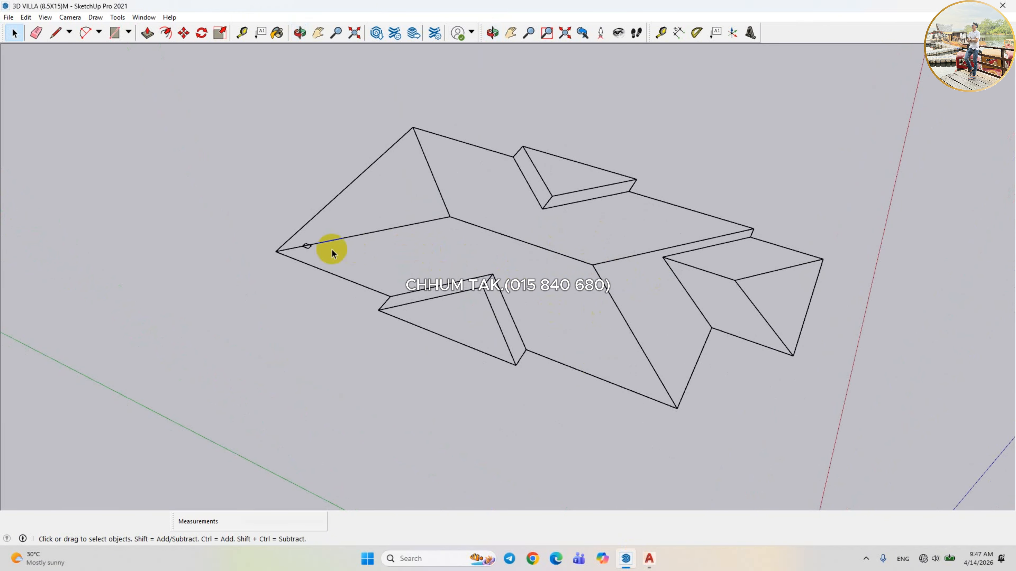
{"action": "scroll", "coordinate": [331, 250], "scroll_direction": "up", "scroll_amount": 5}
{"action": "scroll", "coordinate": [211, 247], "scroll_direction": "down", "scroll_amount": 3}
{"action": "scroll", "coordinate": [328, 242], "scroll_direction": "down", "scroll_amount": 2}
{"action": "middle_click_drag", "start_coordinate": [376, 254], "coordinate": [544, 279]}
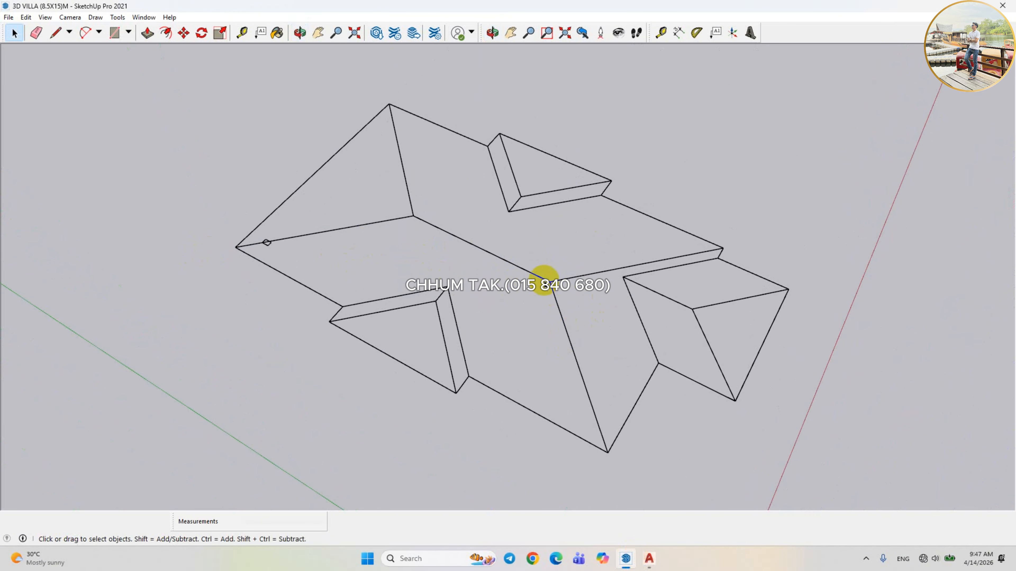
{"action": "scroll", "coordinate": [544, 279], "scroll_direction": "up", "scroll_amount": 1}
{"action": "scroll", "coordinate": [551, 296], "scroll_direction": "down", "scroll_amount": 2}
{"action": "middle_click_drag", "start_coordinate": [563, 325], "coordinate": [559, 284]}
{"action": "scroll", "coordinate": [559, 284], "scroll_direction": "up", "scroll_amount": 1}
{"action": "left_click", "coordinate": [649, 560]}
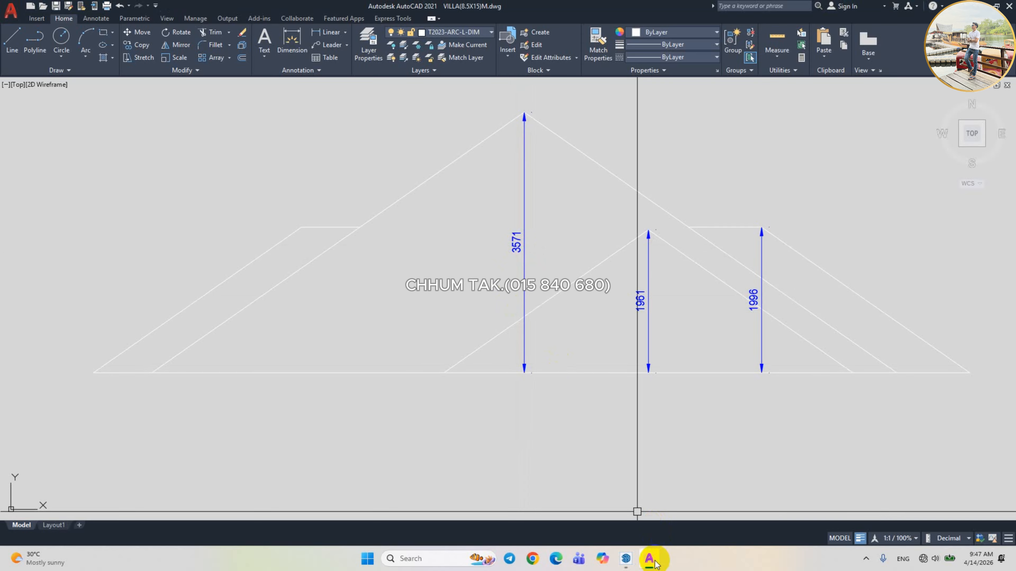
Switch to SketchUp and copy the main roof's vertical height line to the opposite end of the ridge.
{"action": "left_click", "coordinate": [626, 559]}
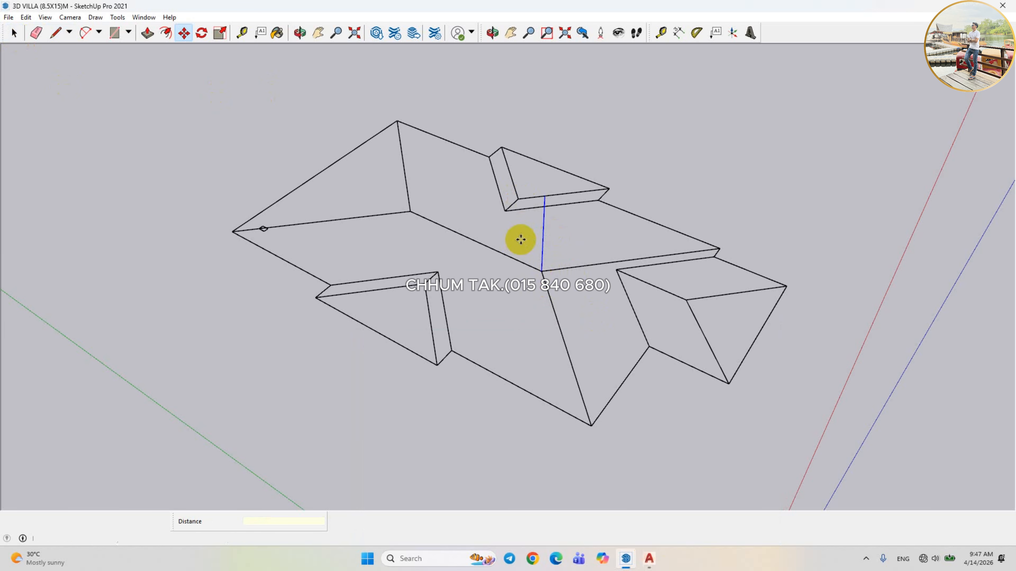
{"action": "left_click", "coordinate": [413, 212]}
{"action": "middle_click_drag", "start_coordinate": [461, 226], "coordinate": [451, 110]}
Draw the main roof's ridge line and the hip edges from both ridge ends to the eave corners, forming the two hip-end faces.
{"action": "key", "text": "l"}
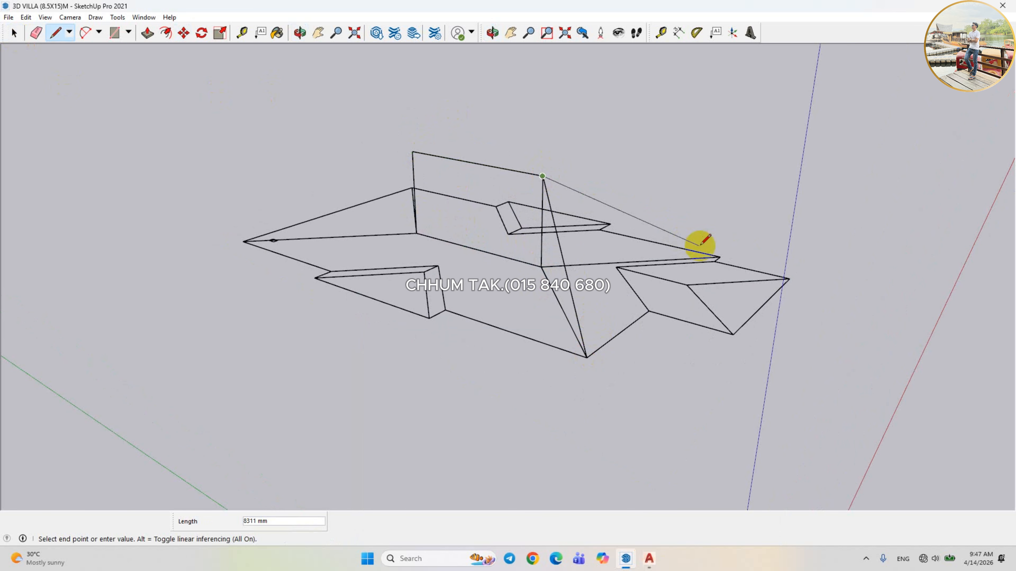
{"action": "left_click", "coordinate": [586, 356]}
{"action": "middle_click_drag", "start_coordinate": [587, 356], "coordinate": [464, 160]}
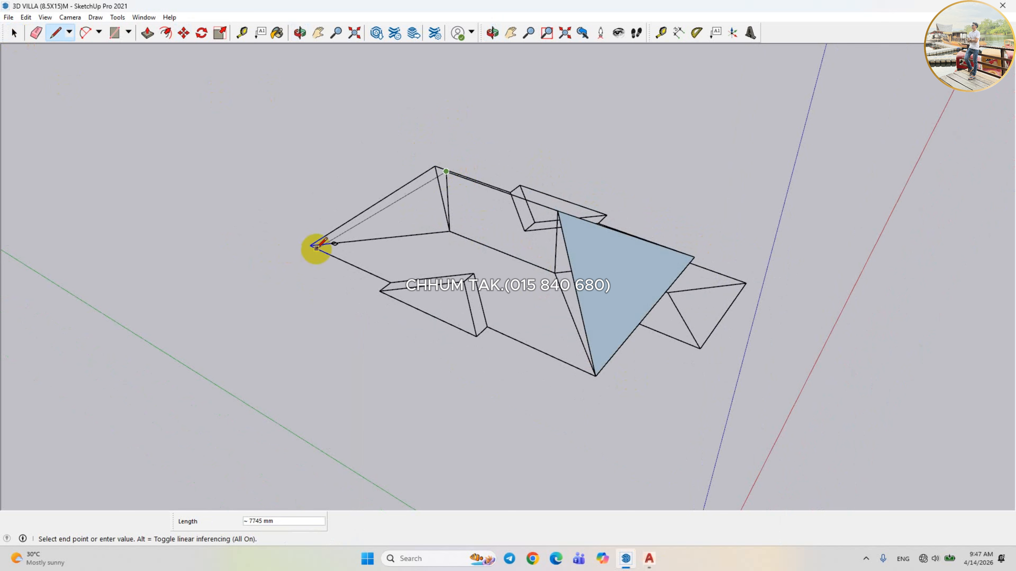
{"action": "left_click", "coordinate": [446, 171]}
{"action": "scroll", "coordinate": [440, 168], "scroll_direction": "up", "scroll_amount": 3}
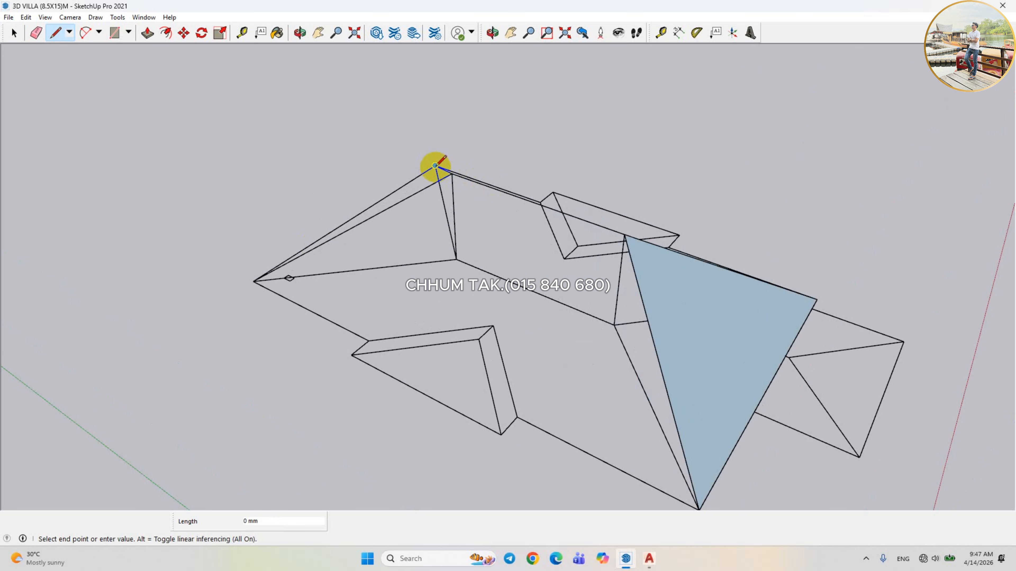
{"action": "scroll", "coordinate": [253, 281], "scroll_direction": "down", "scroll_amount": 1}
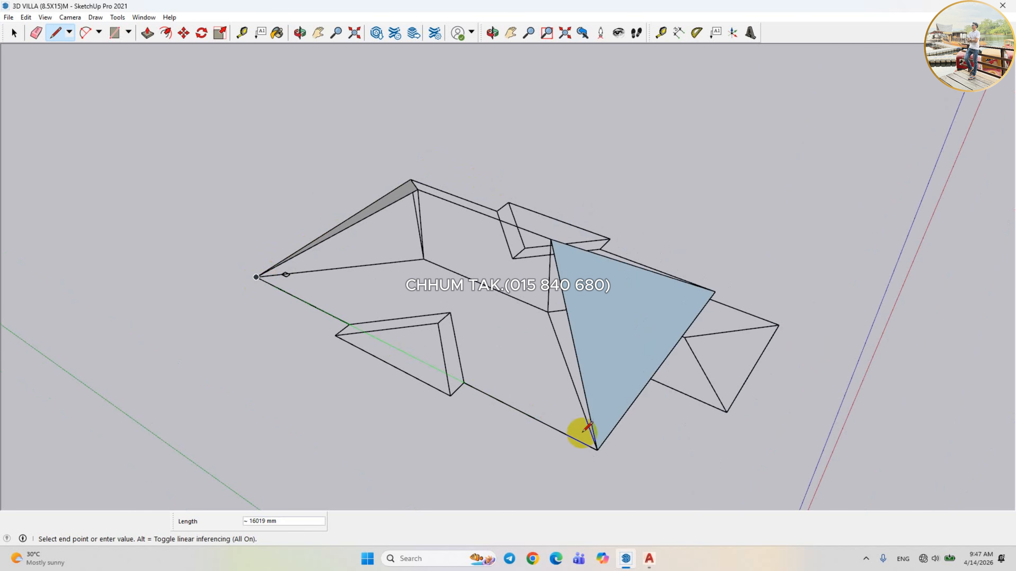
Draw the two long eave edges between the main roof's corners to close both long roof slopes.
{"action": "left_click", "coordinate": [596, 449]}
{"action": "mouse_move", "coordinate": [597, 449]}
{"action": "middle_mouse_down"}
{"action": "mouse_move", "coordinate": [451, 334]}
{"action": "mouse_move", "coordinate": [555, 421]}
{"action": "middle_mouse_up"}
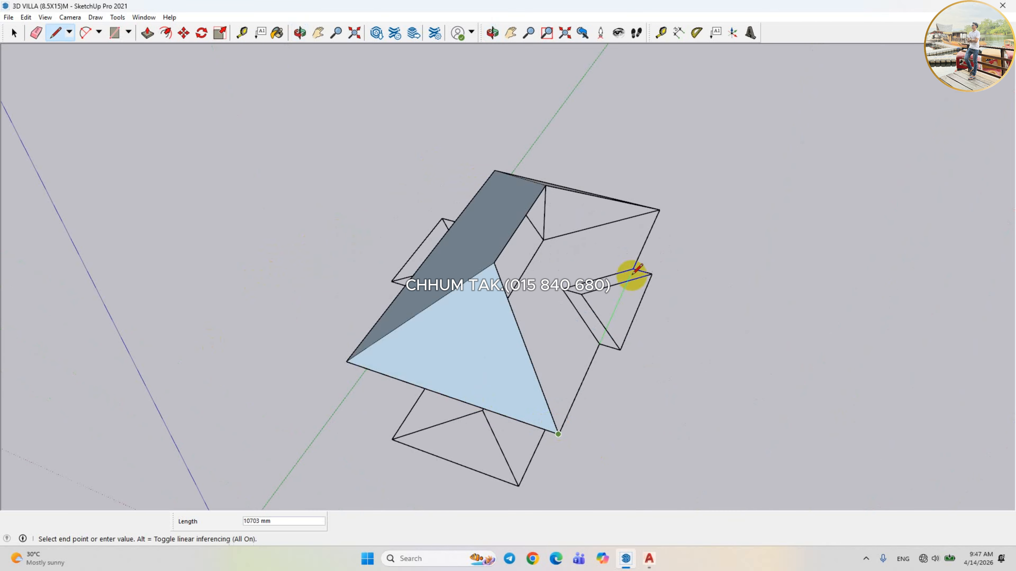
{"action": "left_click", "coordinate": [660, 209]}
{"action": "middle_click_drag", "start_coordinate": [660, 209], "coordinate": [32, 66]}
{"action": "middle_click_drag", "start_coordinate": [328, 224], "coordinate": [502, 267]}
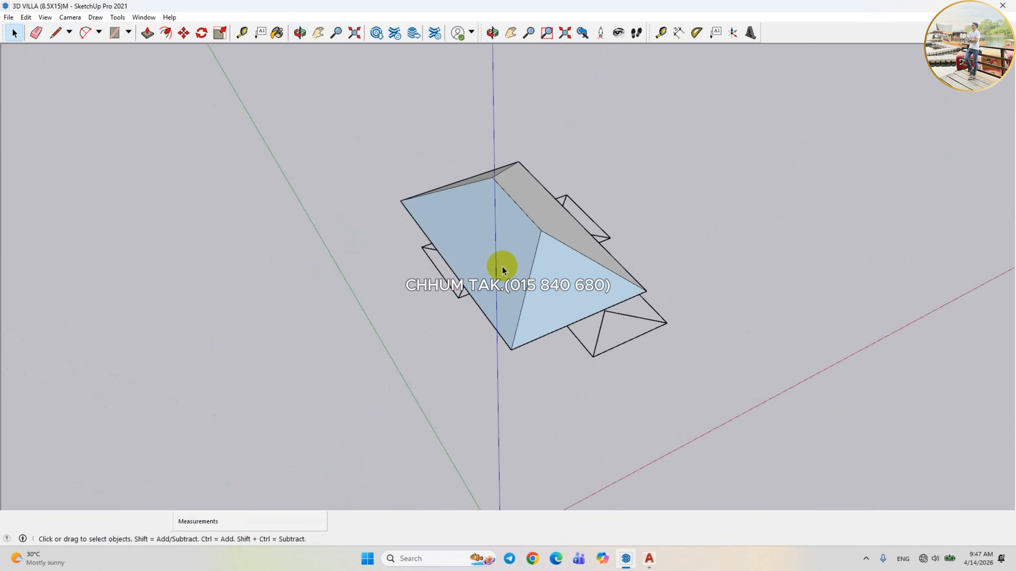
Select all connected faces and edges of the main roof and make them a group.
{"action": "triple_click", "coordinate": [516, 260]}
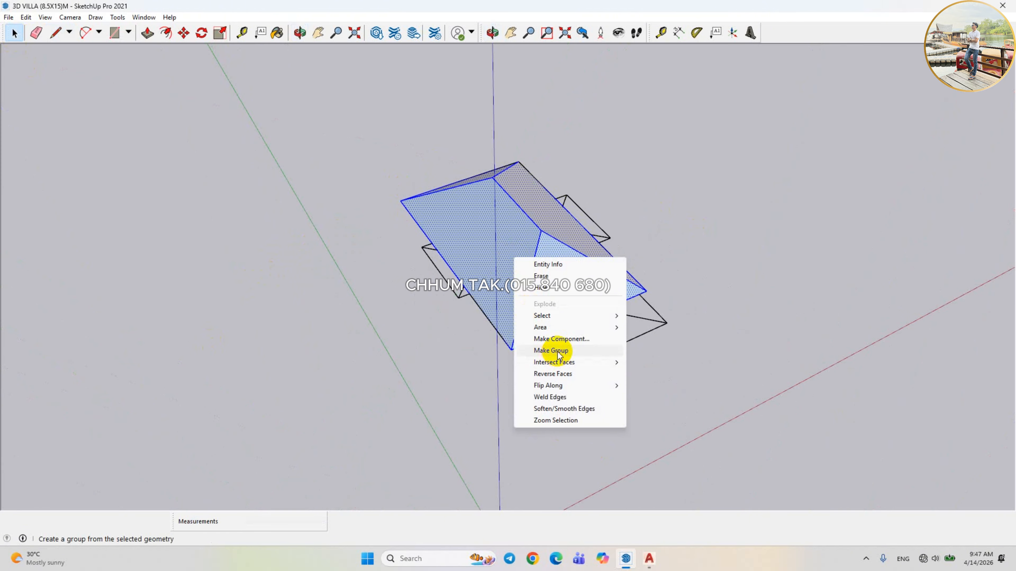
{"action": "left_click", "coordinate": [559, 352]}
{"action": "left_click", "coordinate": [686, 256]}
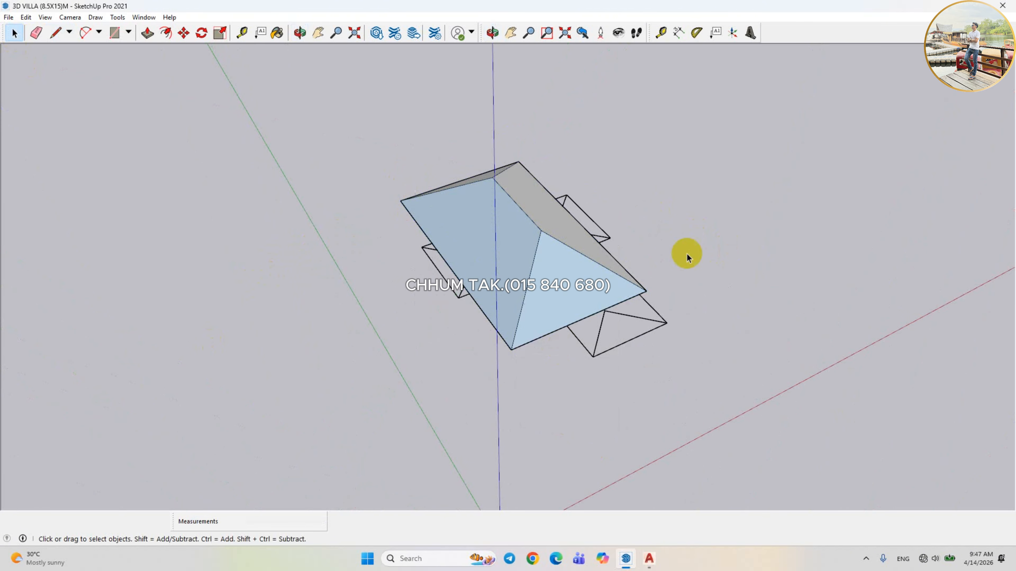
Check the roof height dimensions in the AutoCAD elevation and return to the SketchUp roof model.
{"action": "left_click", "coordinate": [657, 564]}
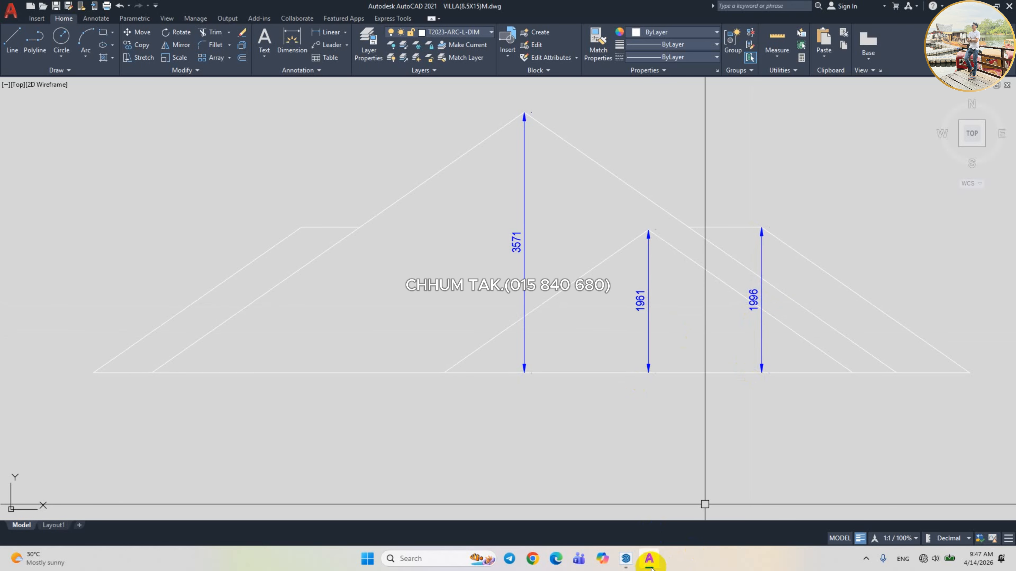
{"action": "left_click", "coordinate": [628, 560]}
{"action": "middle_click_drag", "start_coordinate": [672, 279], "coordinate": [526, 245]}
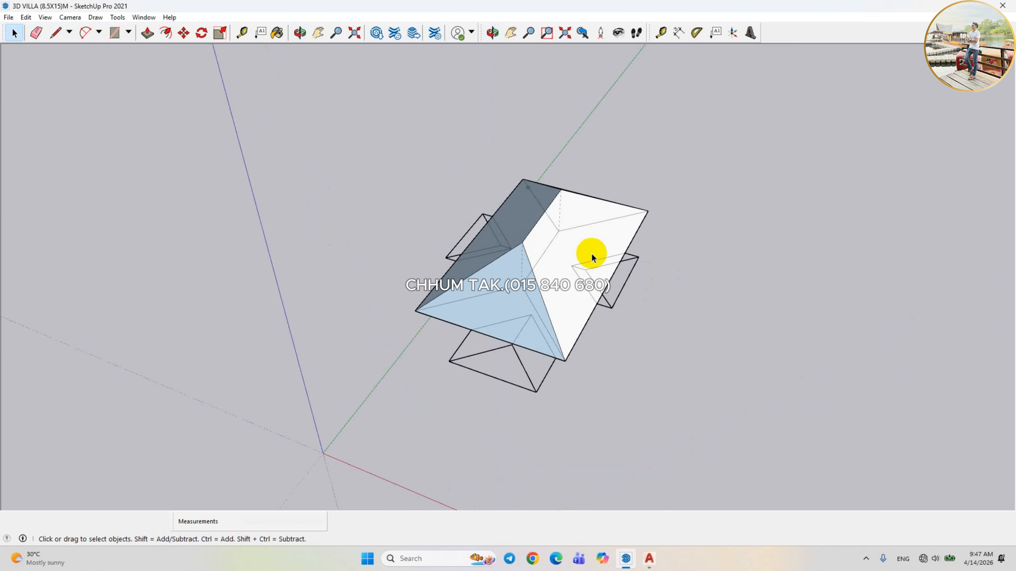
Draw vertical guide lines from both ridge ends in one side roof's plan outline up through the main roof slope.
{"action": "scroll", "coordinate": [592, 256], "scroll_direction": "up", "scroll_amount": 3}
{"action": "middle_click_drag", "start_coordinate": [588, 266], "coordinate": [504, 323]}
{"action": "key", "text": "l"}
{"action": "scroll", "coordinate": [548, 282], "scroll_direction": "up", "scroll_amount": 2}
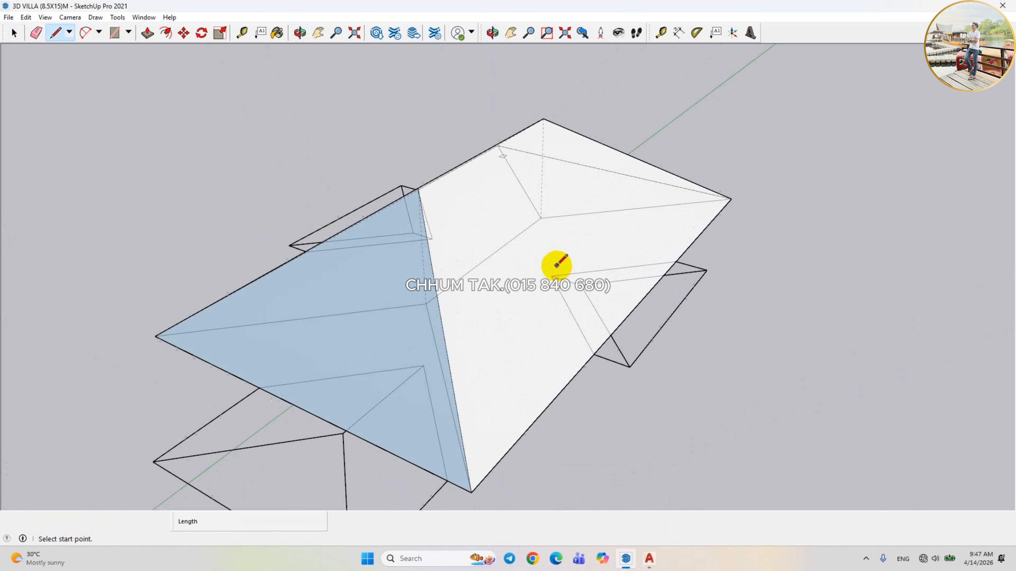
{"action": "left_click", "coordinate": [550, 277]}
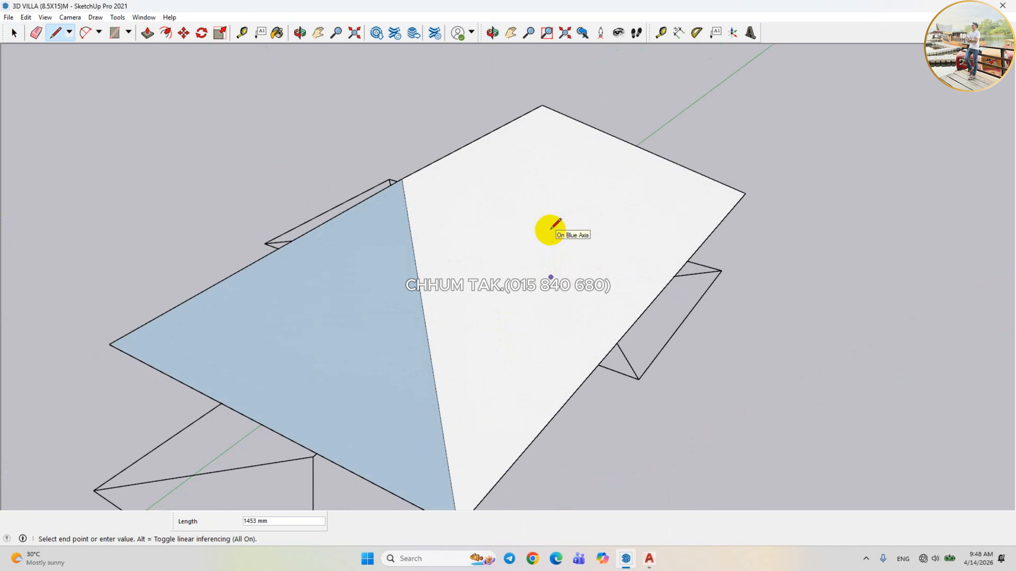
{"action": "scroll", "coordinate": [547, 224], "scroll_direction": "down", "scroll_amount": 3}
{"action": "left_click", "coordinate": [553, 196]}
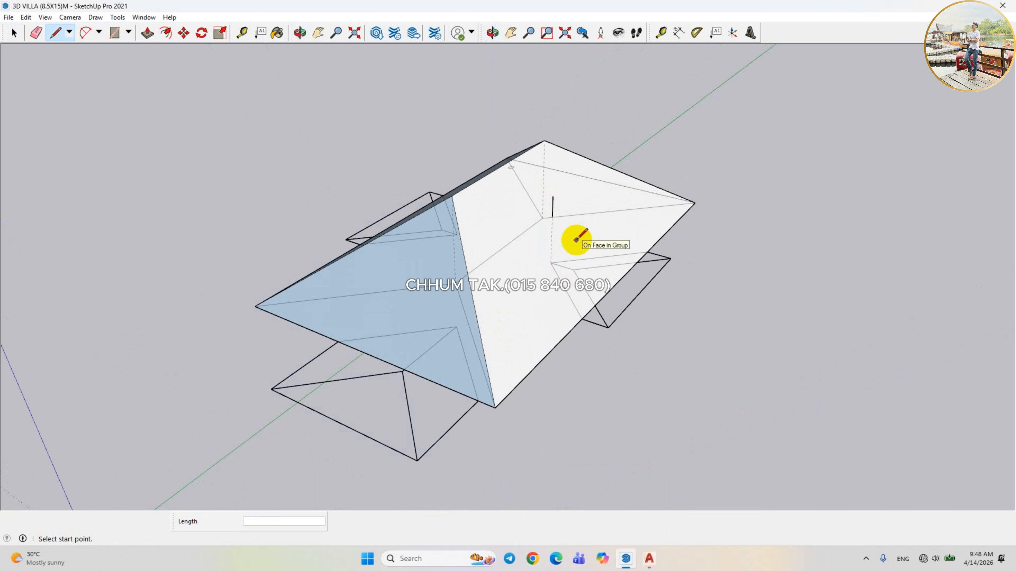
{"action": "left_click", "coordinate": [573, 270]}
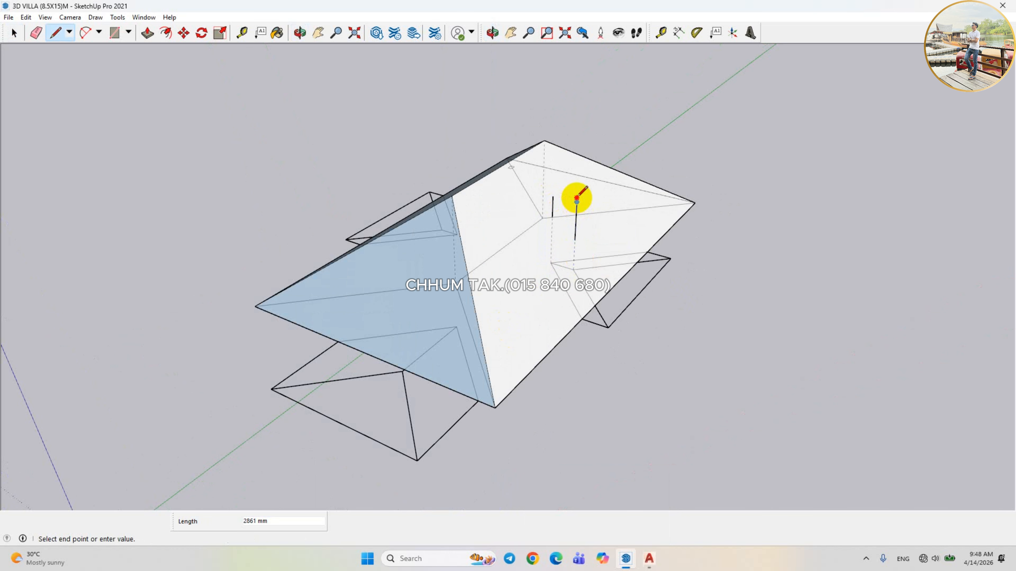
{"action": "left_click", "coordinate": [576, 198]}
Draw vertical guide lines from both ridge ends in the opposite side roof's plan outline up through the main roof slope.
{"action": "scroll", "coordinate": [600, 240], "scroll_direction": "down", "scroll_amount": 2}
{"action": "middle_click_drag", "start_coordinate": [517, 277], "coordinate": [425, 259]}
{"action": "scroll", "coordinate": [412, 239], "scroll_direction": "up", "scroll_amount": 1}
{"action": "left_click", "coordinate": [428, 271]}
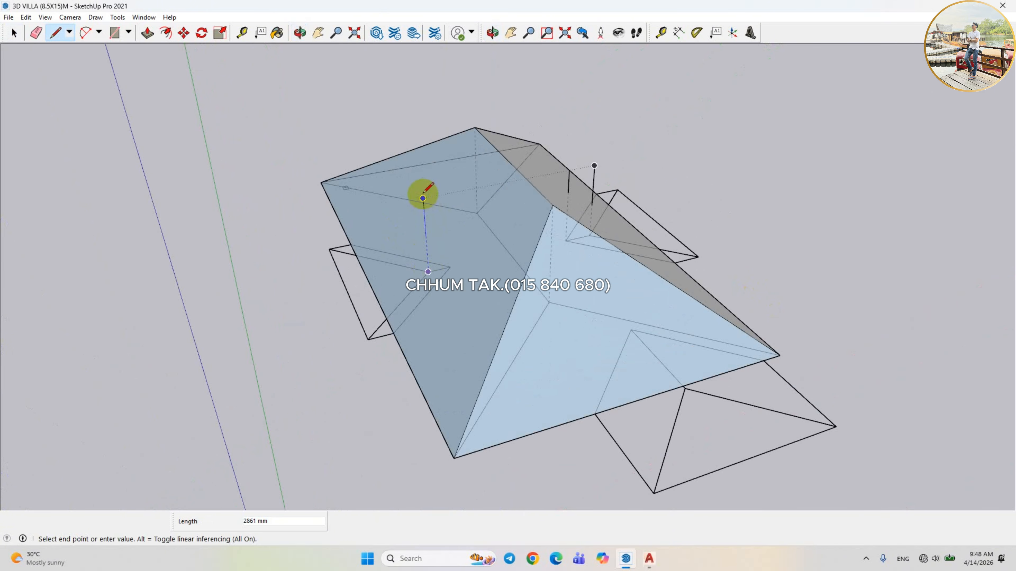
{"action": "left_click", "coordinate": [422, 181]}
{"action": "left_click", "coordinate": [450, 266]}
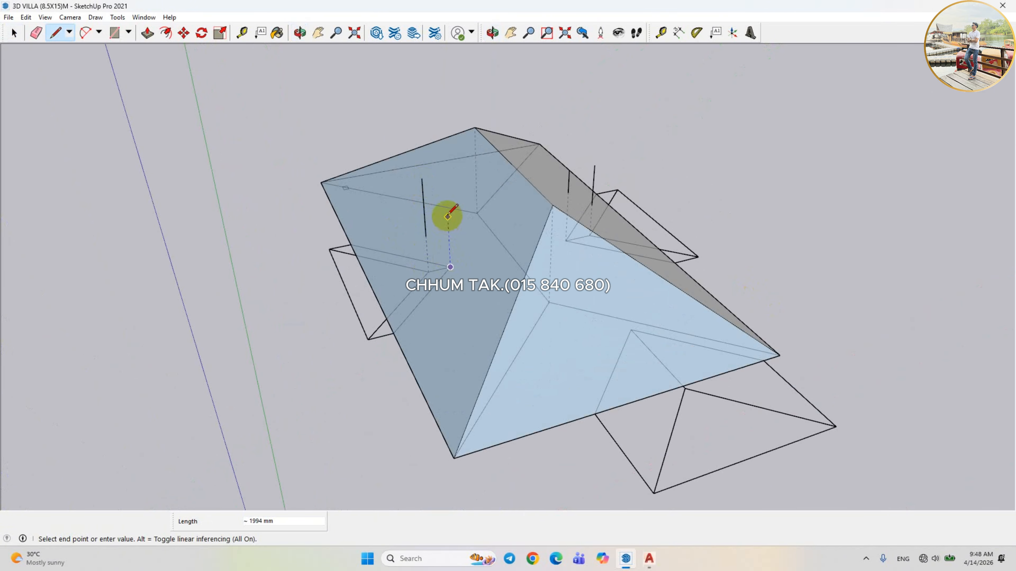
{"action": "middle_click_drag", "start_coordinate": [446, 194], "coordinate": [635, 252]}
Draw the first side roof's ridge between its guide lines, plus the hip and valley edges down to the eave corners.
{"action": "scroll", "coordinate": [621, 232], "scroll_direction": "up", "scroll_amount": 2}
{"action": "left_click", "coordinate": [574, 232]}
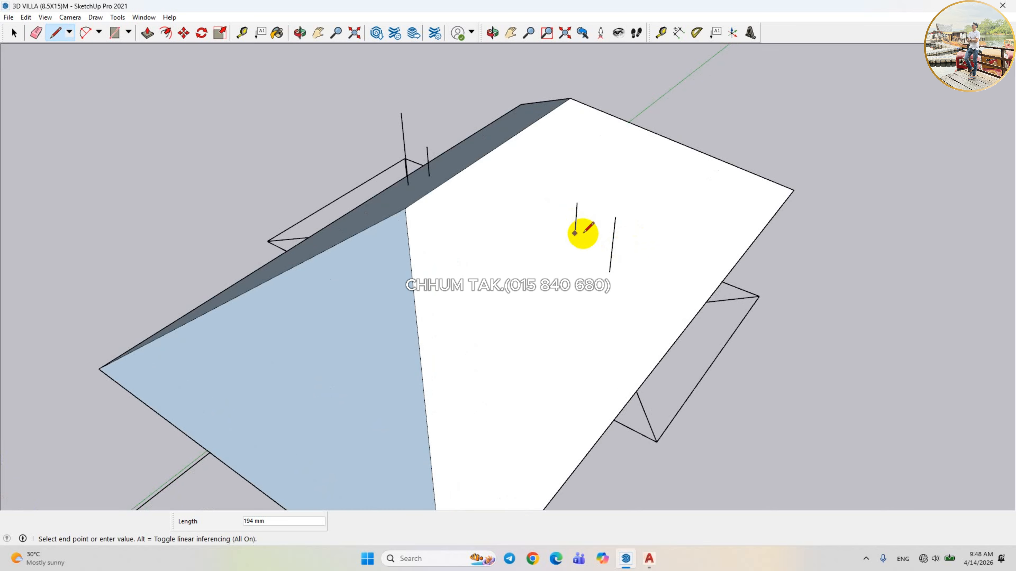
{"action": "scroll", "coordinate": [612, 249], "scroll_direction": "down", "scroll_amount": 2}
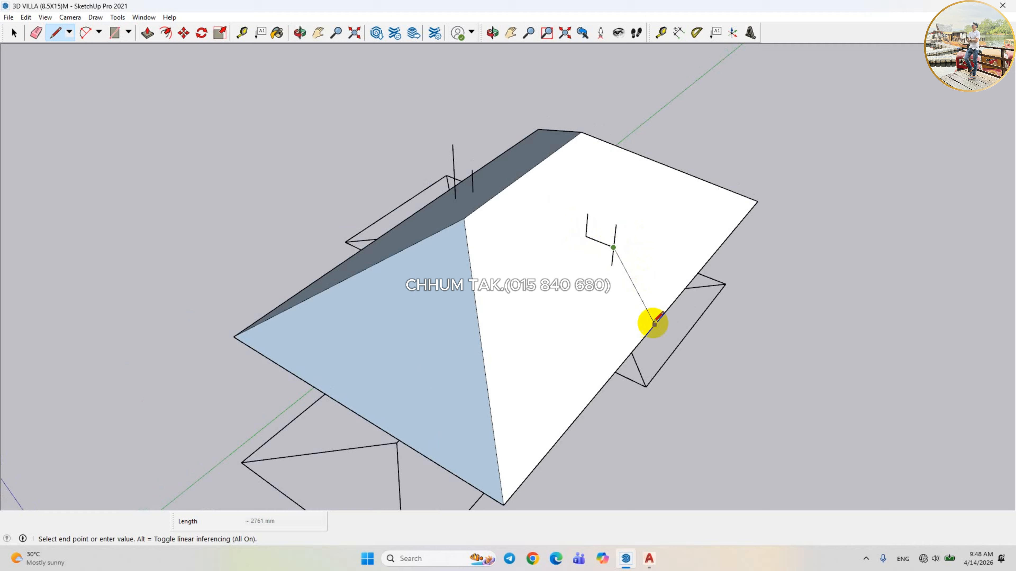
{"action": "left_click", "coordinate": [645, 387]}
{"action": "left_click", "coordinate": [615, 373]}
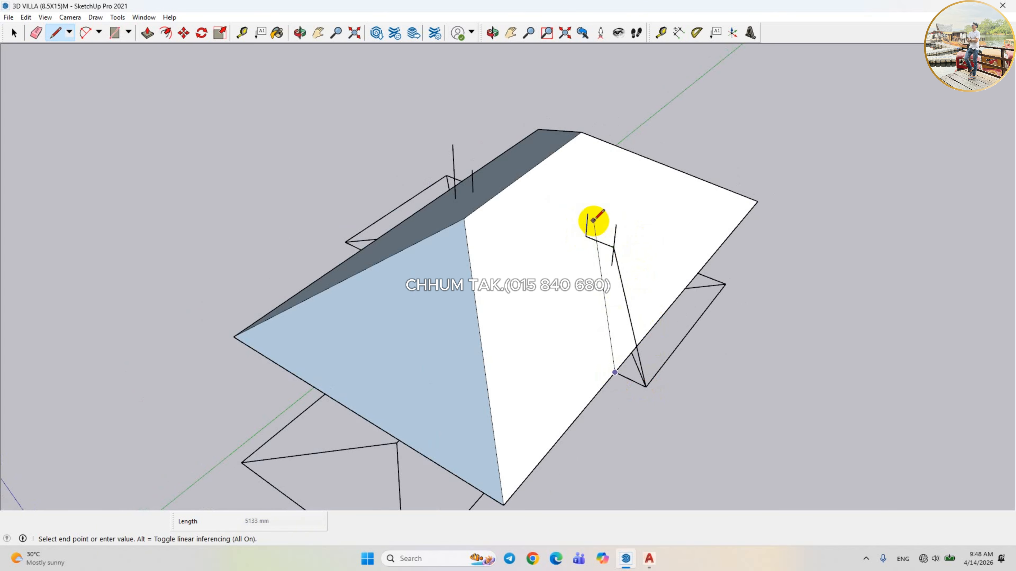
{"action": "left_click", "coordinate": [586, 236]}
{"action": "left_click", "coordinate": [613, 247]}
{"action": "middle_click_drag", "start_coordinate": [725, 284], "coordinate": [574, 302]}
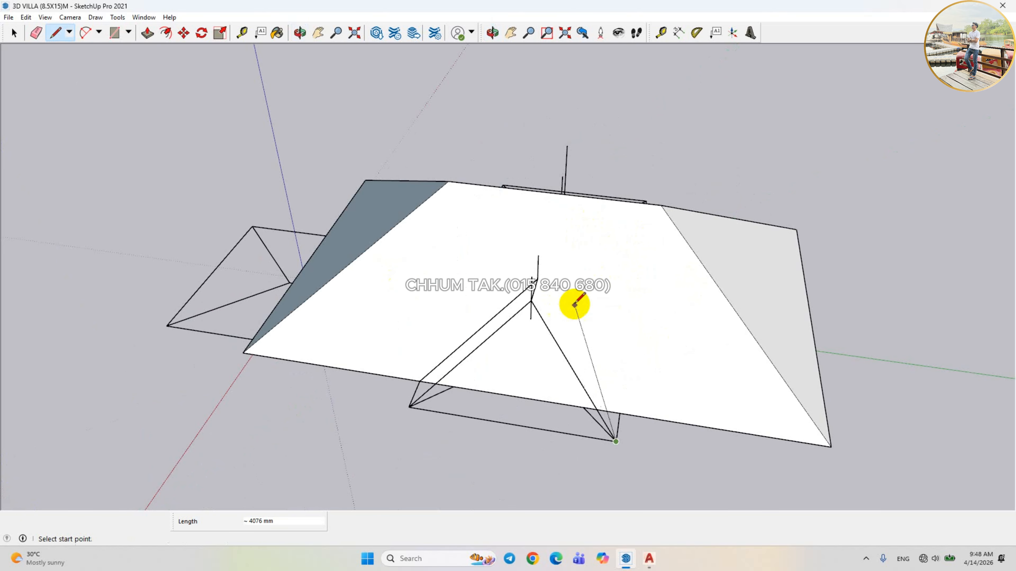
{"action": "left_click", "coordinate": [619, 414]}
{"action": "scroll", "coordinate": [629, 290], "scroll_direction": "down", "scroll_amount": 1}
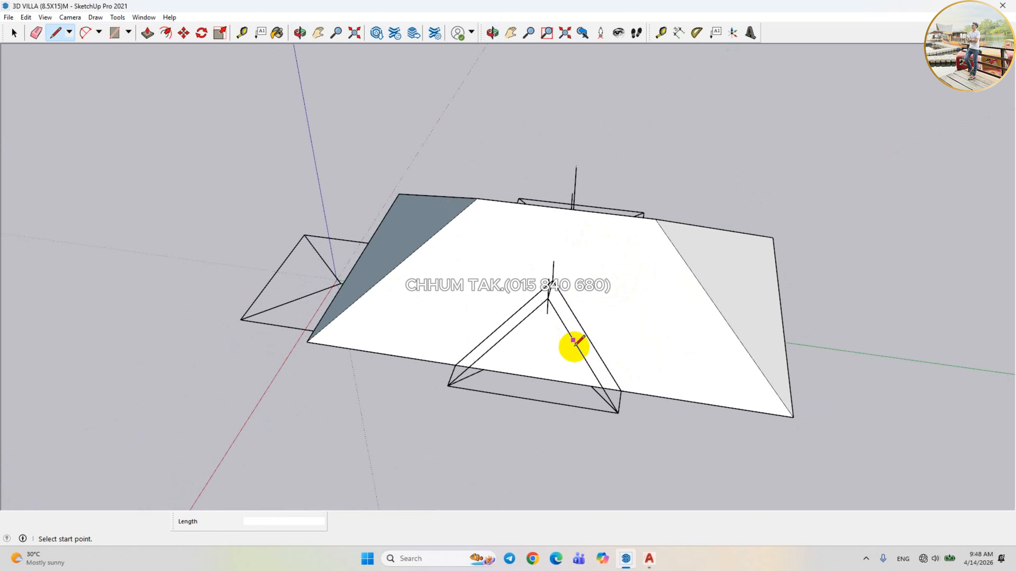
Trace the eave and short return edges of the first side roof to close its three faces.
{"action": "left_click", "coordinate": [618, 413]}
{"action": "left_click", "coordinate": [621, 391]}
{"action": "left_click", "coordinate": [617, 412]}
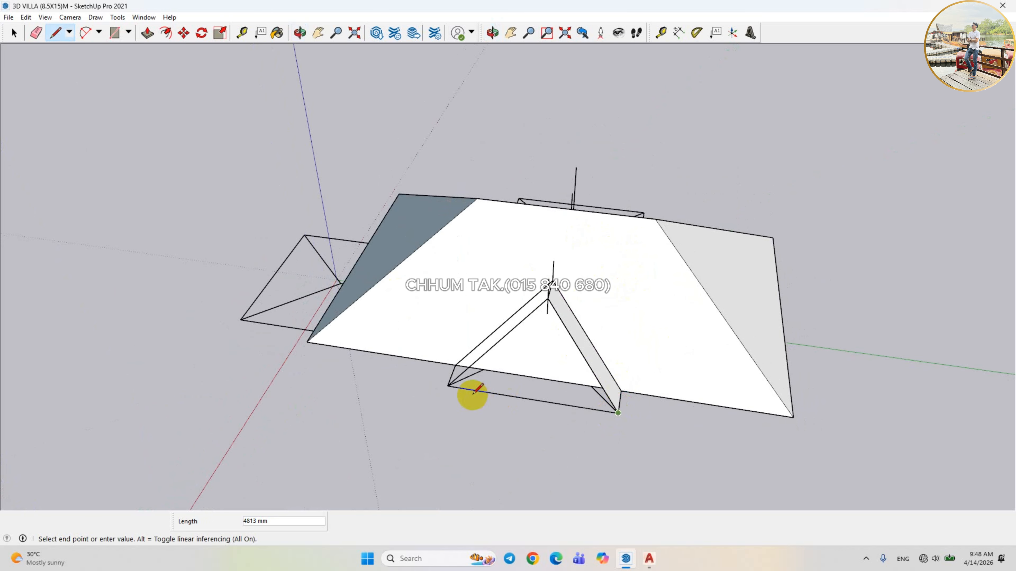
{"action": "left_click", "coordinate": [447, 386]}
{"action": "left_click", "coordinate": [447, 387]}
{"action": "left_click", "coordinate": [454, 365]}
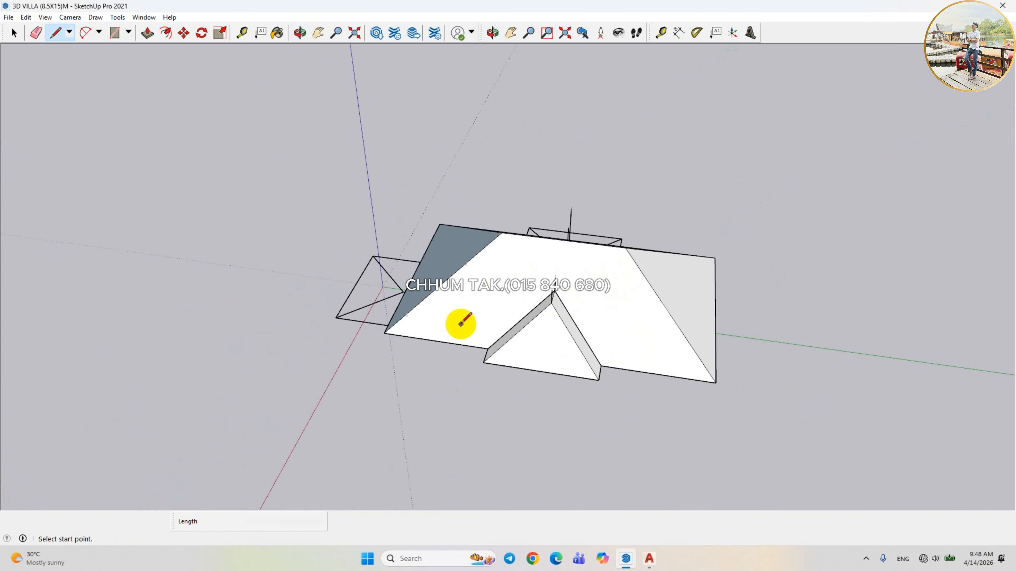
Draw the opposite side roof's ridge, hip and valley edges from its guide lines to the eave corners.
{"action": "middle_click_drag", "start_coordinate": [465, 322], "coordinate": [456, 265]}
{"action": "left_click", "coordinate": [460, 261]}
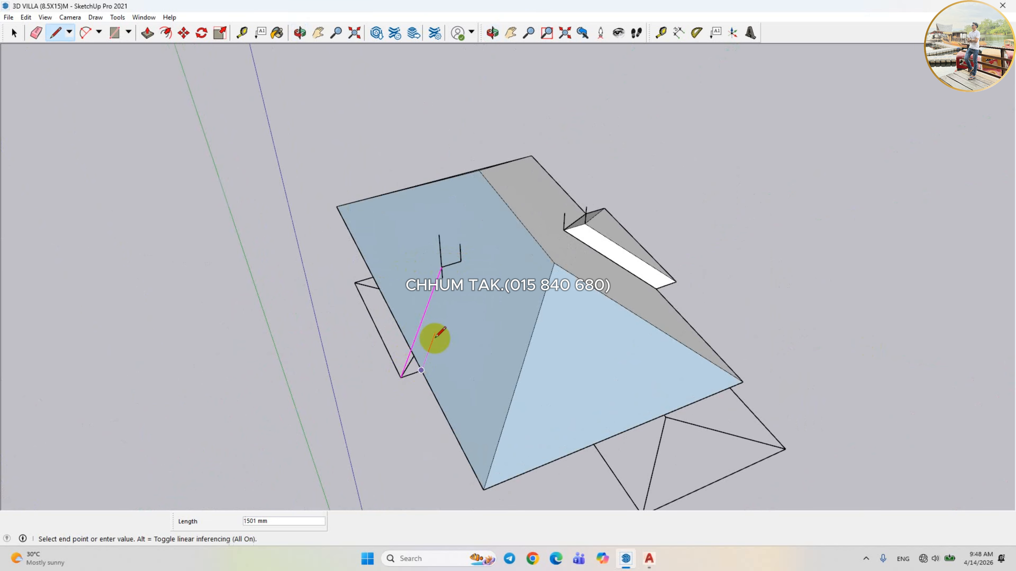
{"action": "left_click", "coordinate": [461, 261]}
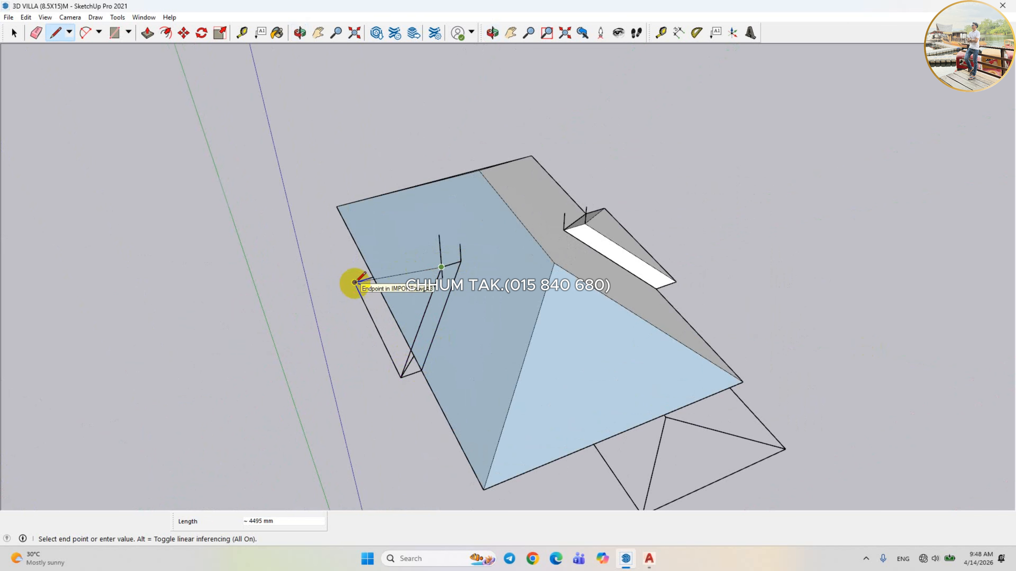
{"action": "middle_click_drag", "start_coordinate": [453, 265], "coordinate": [522, 383]}
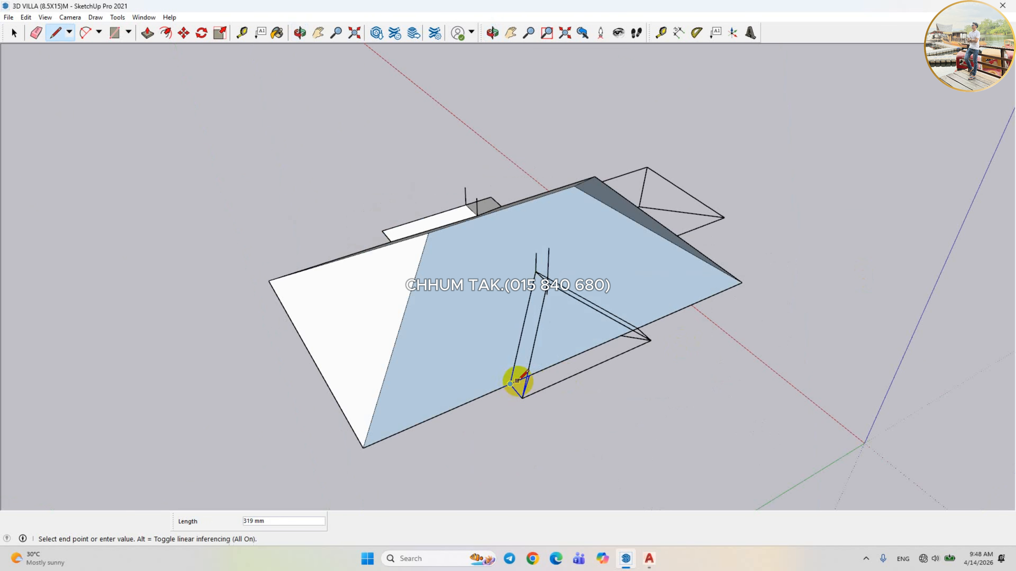
Trace the eave and short return edges of the opposite side roof to close its faces.
{"action": "left_click", "coordinate": [522, 397]}
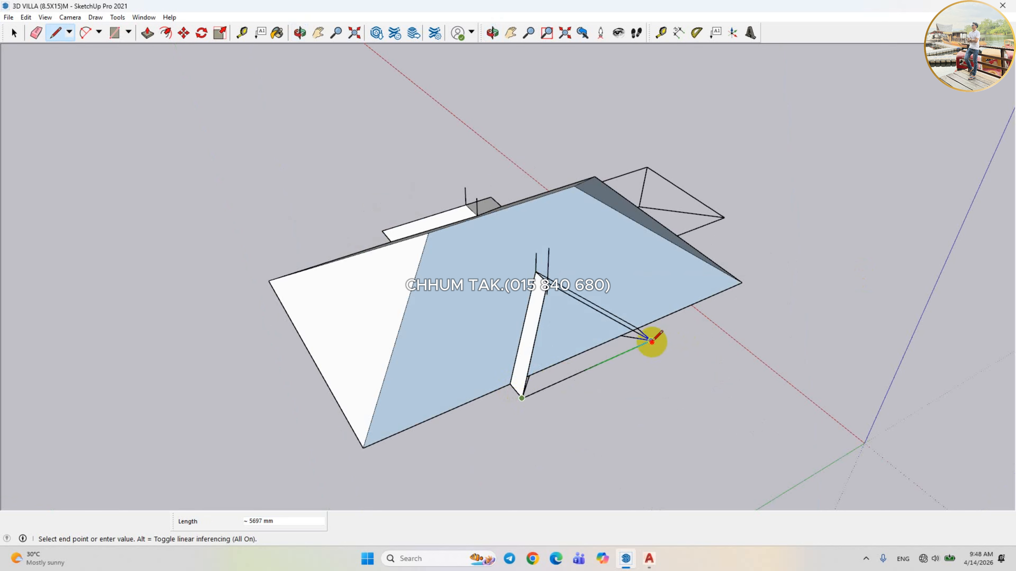
{"action": "left_click", "coordinate": [651, 341]}
{"action": "middle_click_drag", "start_coordinate": [651, 341], "coordinate": [339, 330]}
{"action": "left_click", "coordinate": [487, 402]}
{"action": "left_click", "coordinate": [499, 388]}
{"action": "middle_click_drag", "start_coordinate": [500, 388], "coordinate": [148, 159]}
{"action": "left_click", "coordinate": [14, 33]}
Draw vertical guide lines up from both ridge ends in the small front roof's plan outline, above the main roof's hip end.
{"action": "middle_click_drag", "start_coordinate": [567, 220], "coordinate": [637, 363]}
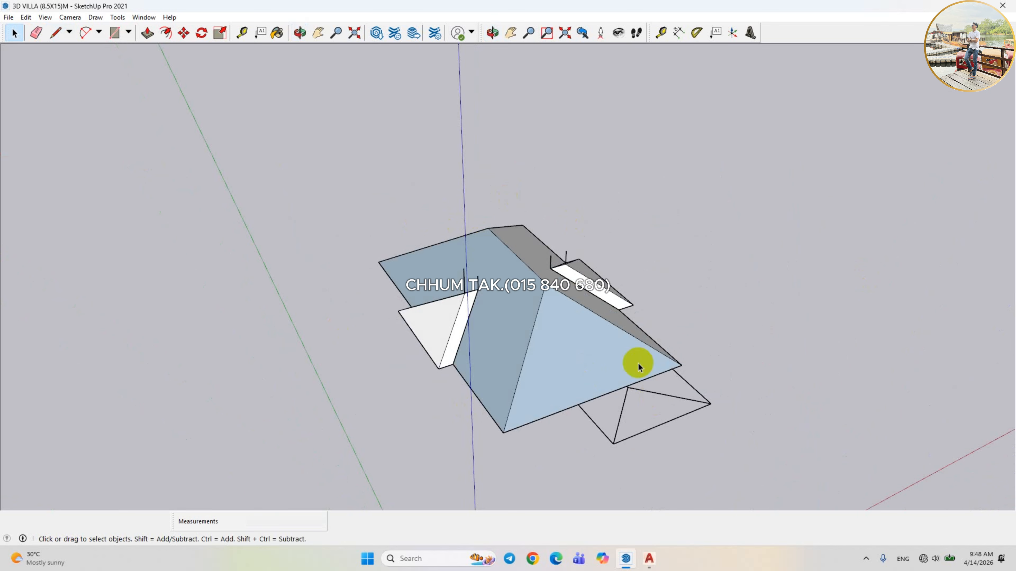
{"action": "scroll", "coordinate": [639, 378], "scroll_direction": "up", "scroll_amount": 4}
{"action": "scroll", "coordinate": [642, 312], "scroll_direction": "down", "scroll_amount": 2}
{"action": "key", "text": "k"}
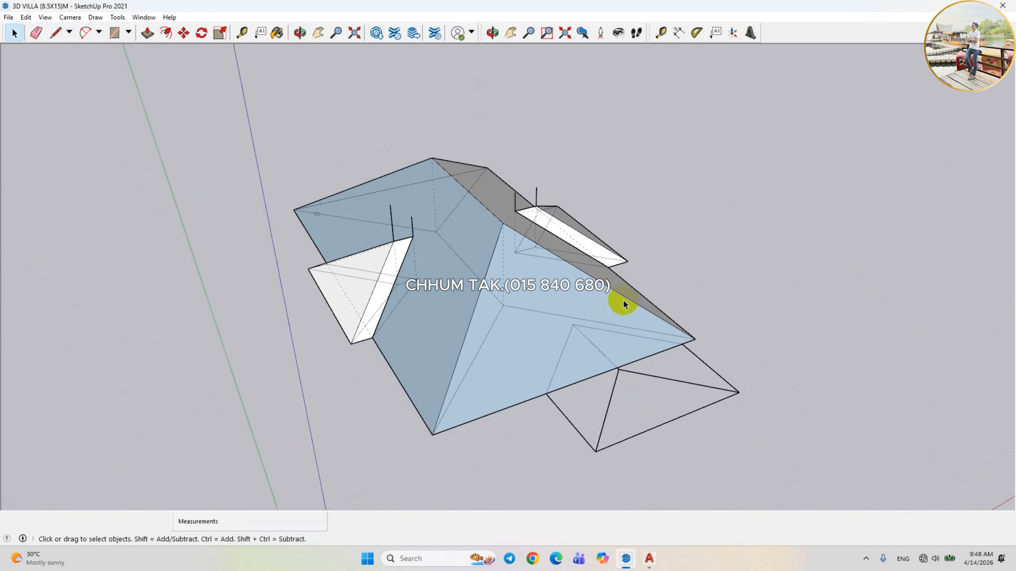
{"action": "scroll", "coordinate": [591, 324], "scroll_direction": "up", "scroll_amount": 2}
{"action": "key", "text": "l"}
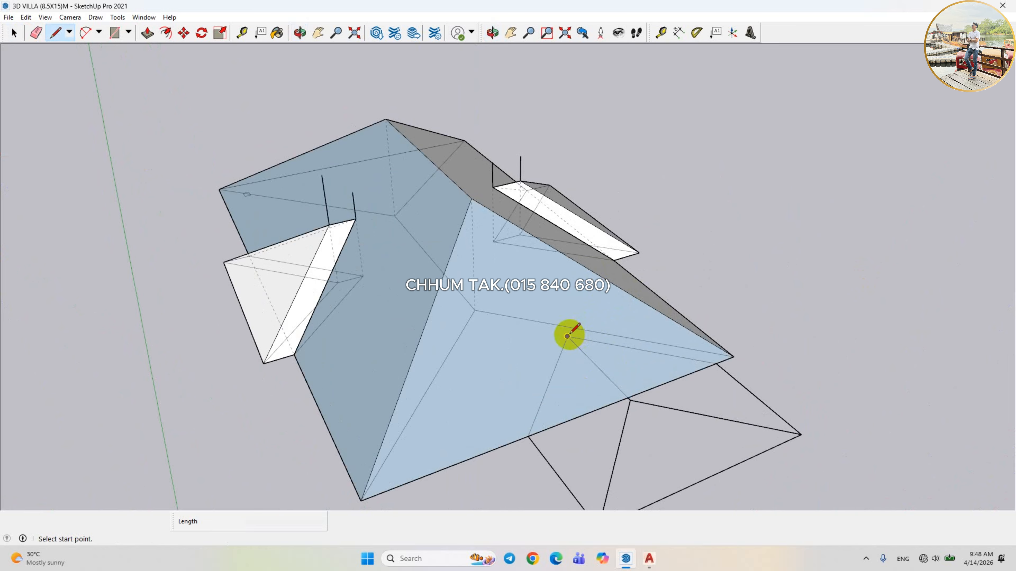
{"action": "left_click", "coordinate": [567, 336]}
{"action": "scroll", "coordinate": [567, 288], "scroll_direction": "down", "scroll_amount": 2}
{"action": "key", "text": "k"}
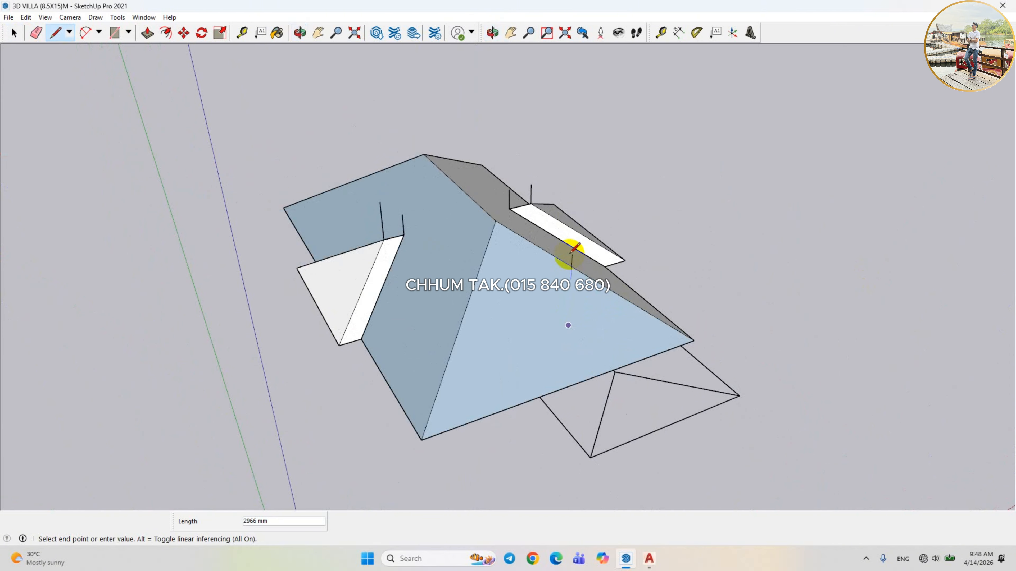
{"action": "left_click", "coordinate": [575, 189]}
{"action": "key", "text": "Escape"}
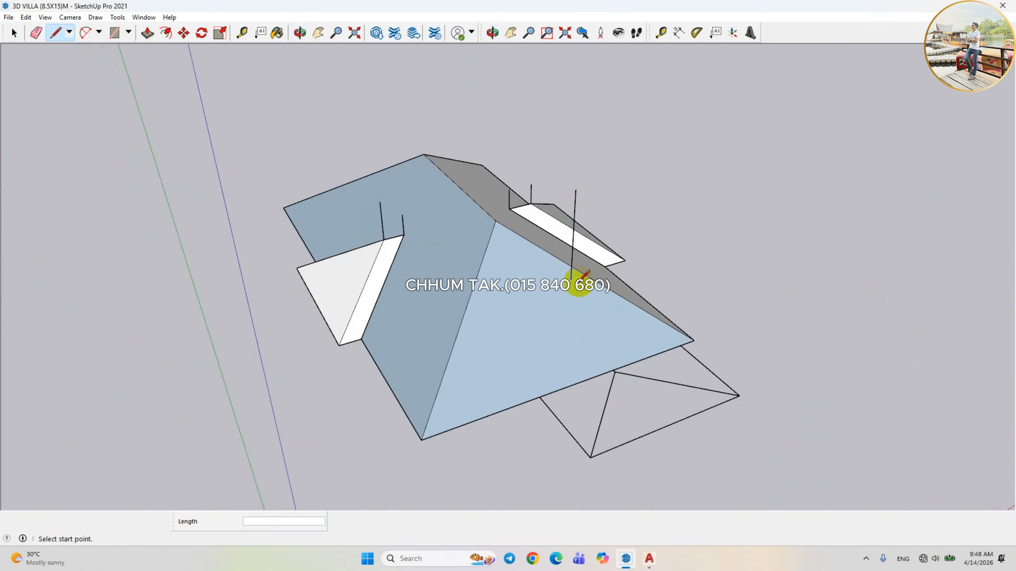
{"action": "left_click", "coordinate": [615, 372]}
{"action": "left_click", "coordinate": [634, 188]}
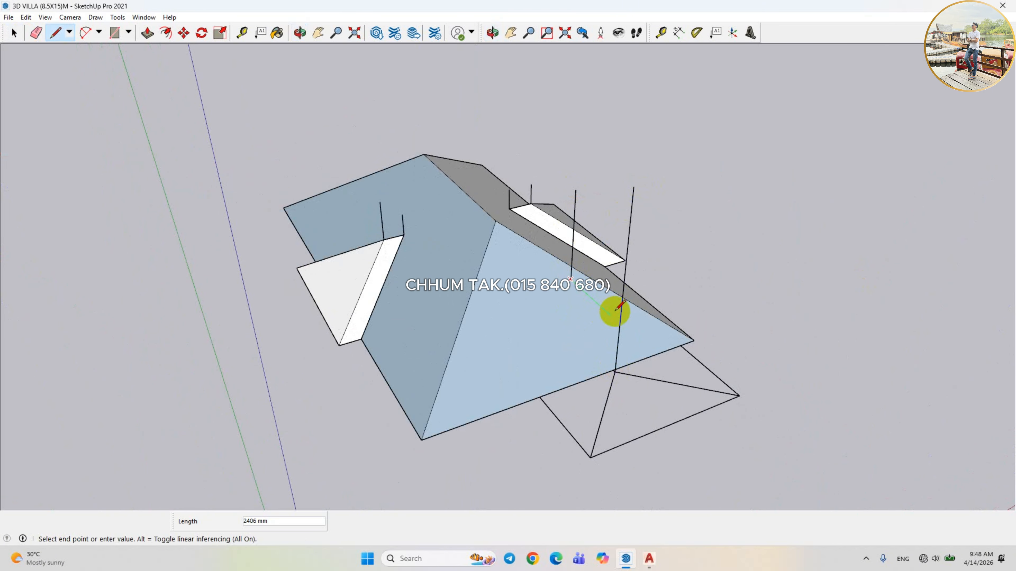
Draw the small front roof's ridge, its two hip edges to the eave corners, and the first valley edge to the main eave.
{"action": "left_click", "coordinate": [590, 456]}
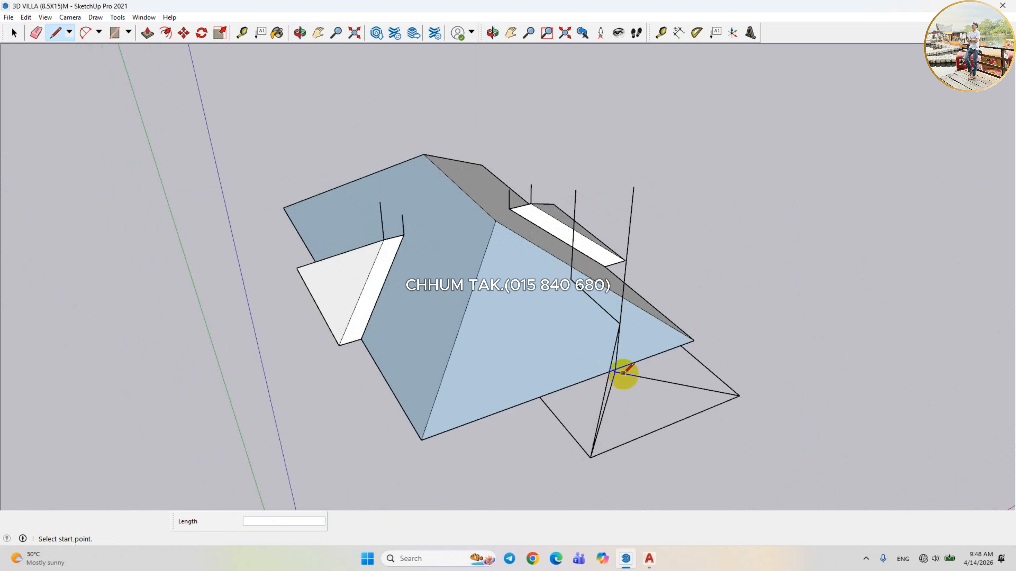
{"action": "left_click", "coordinate": [739, 395]}
{"action": "left_click", "coordinate": [594, 300]}
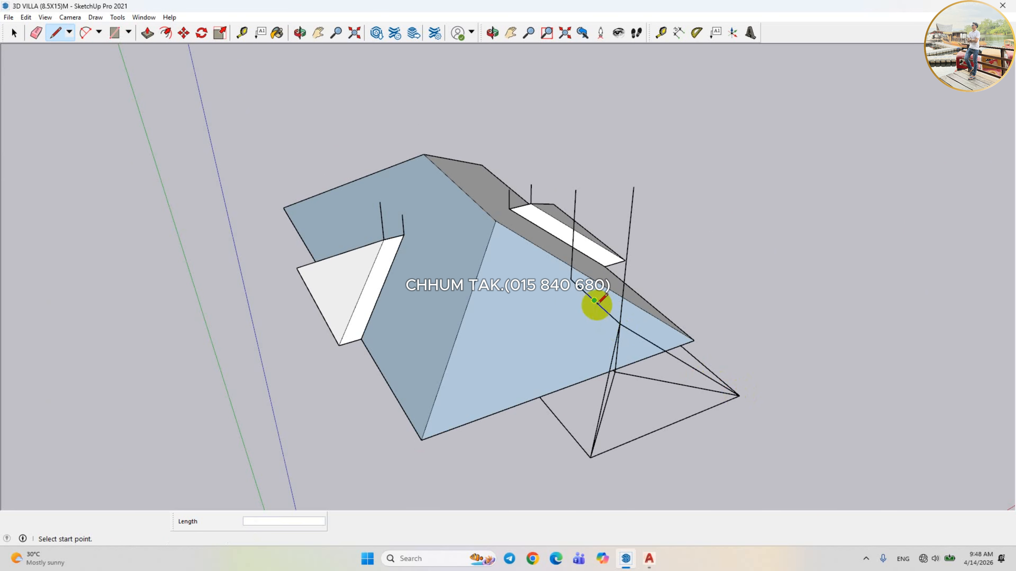
{"action": "left_click", "coordinate": [571, 280]}
{"action": "left_click", "coordinate": [539, 397]}
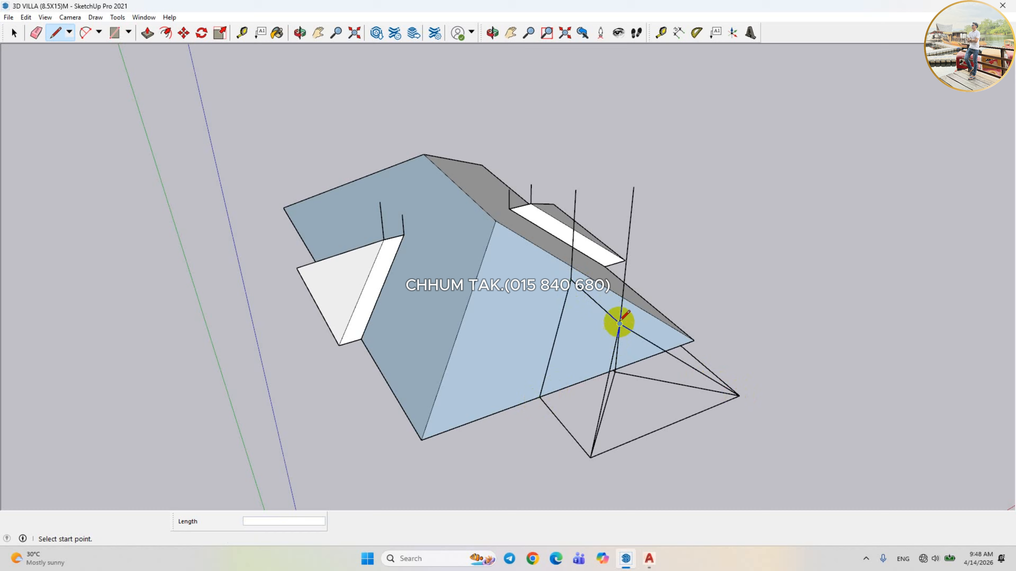
Trace the front roof's remaining valley, eave and short return edges to close its three faces.
{"action": "left_click", "coordinate": [570, 279]}
{"action": "left_click", "coordinate": [739, 396]}
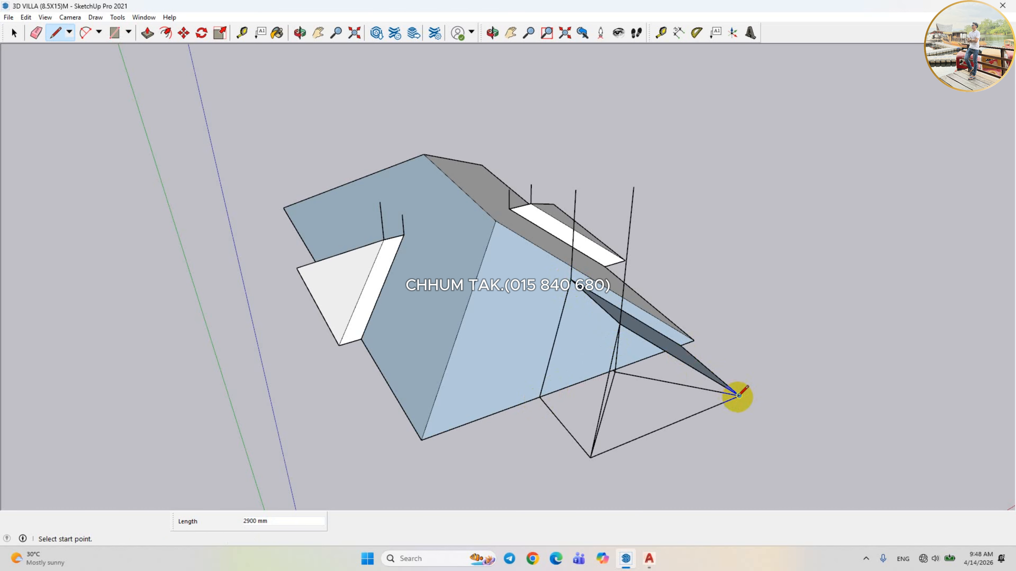
{"action": "left_click", "coordinate": [739, 396]}
{"action": "left_click", "coordinate": [590, 458]}
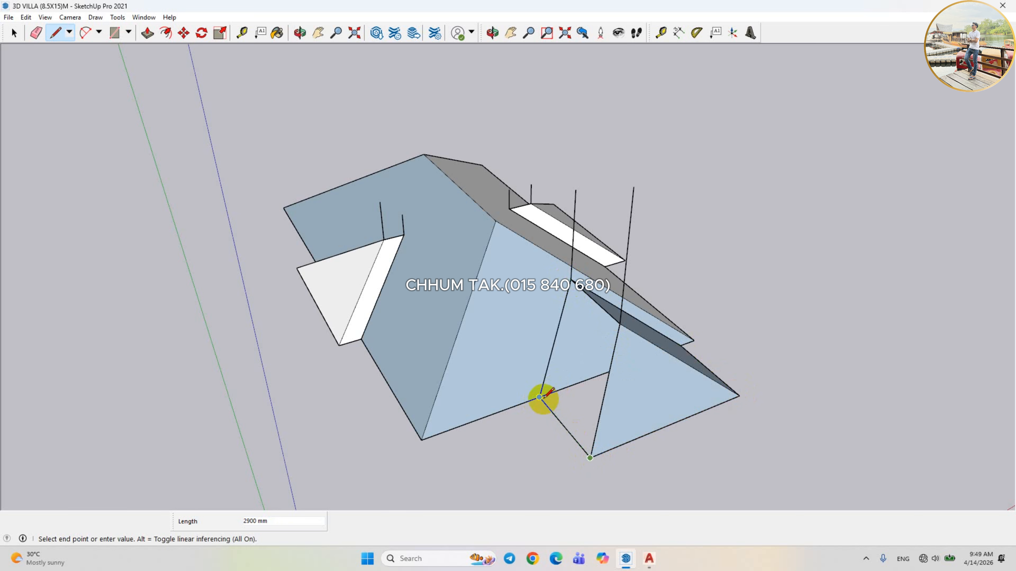
{"action": "left_click", "coordinate": [539, 397]}
Delete the leftover vertical guide lines projecting above the front and side roofs.
{"action": "middle_click_drag", "start_coordinate": [539, 397], "coordinate": [655, 373]}
{"action": "left_click", "coordinate": [14, 33]}
{"action": "middle_click_drag", "start_coordinate": [560, 181], "coordinate": [608, 160]}
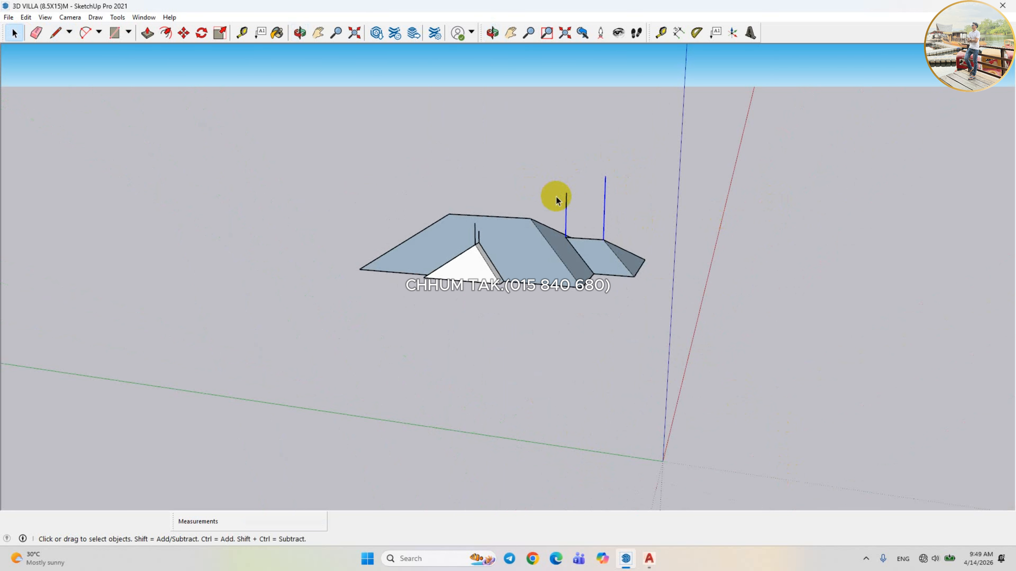
{"action": "middle_click_drag", "start_coordinate": [551, 203], "coordinate": [585, 238]}
{"action": "scroll", "coordinate": [483, 251], "scroll_direction": "up", "scroll_amount": 3}
{"action": "scroll", "coordinate": [517, 257], "scroll_direction": "up", "scroll_amount": 3}
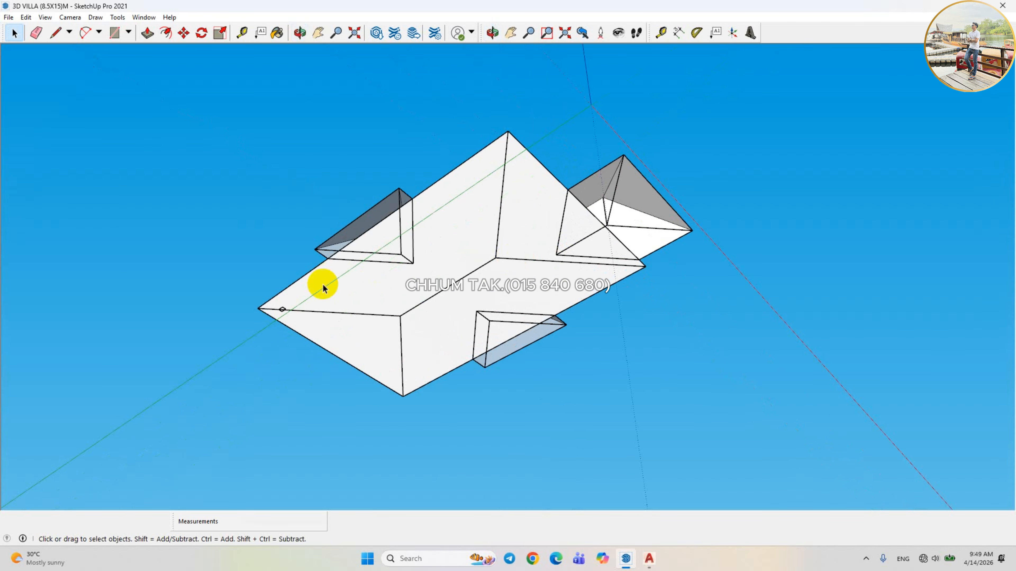
{"action": "left_click", "coordinate": [390, 319]}
{"action": "middle_click_drag", "start_coordinate": [390, 319], "coordinate": [613, 359]}
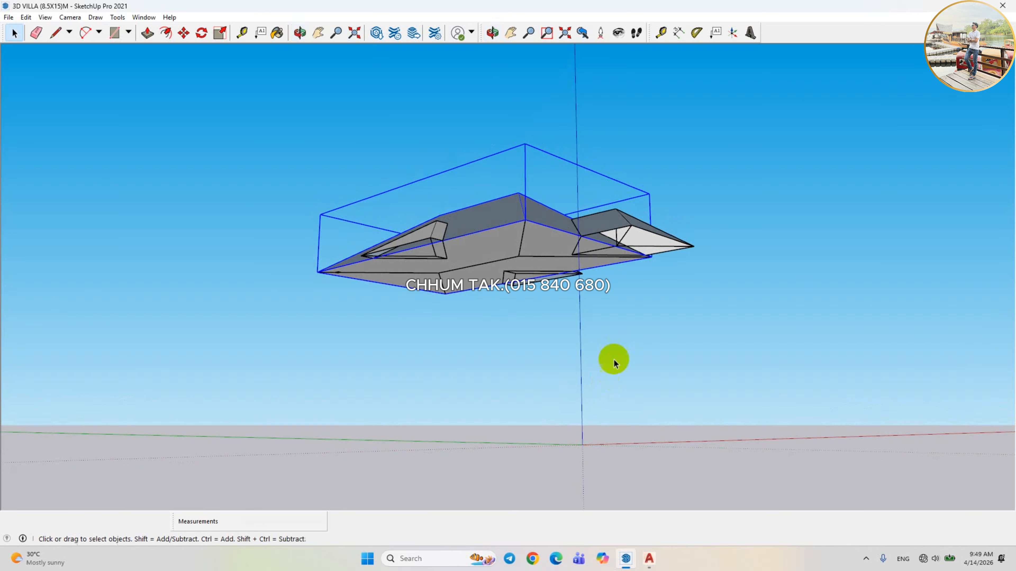
{"action": "key", "text": "Delete"}
{"action": "scroll", "coordinate": [620, 260], "scroll_direction": "up", "scroll_amount": 3}
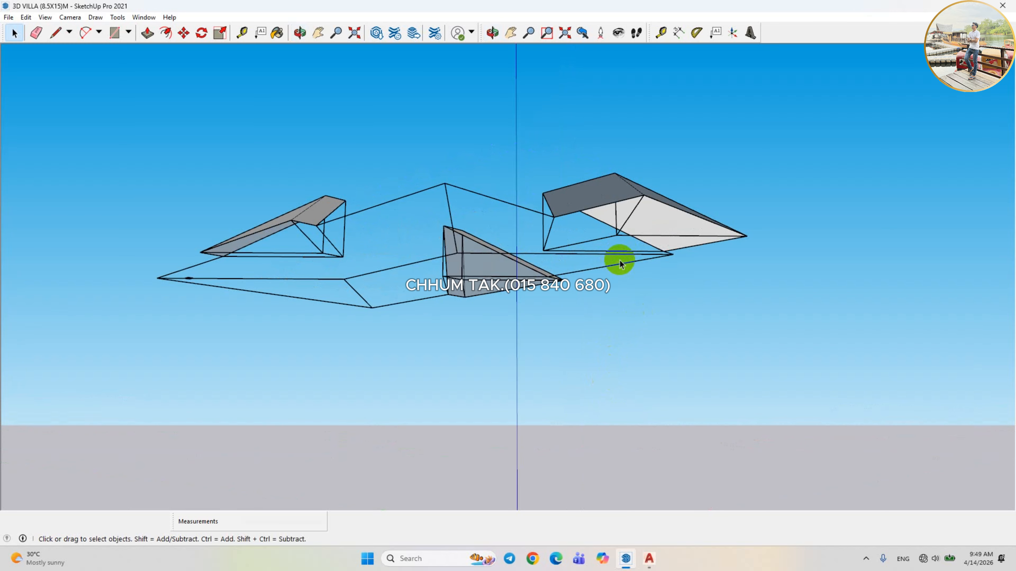
{"action": "key", "text": "ctrl+z"}
Explode the main roof group from the underside.
{"action": "scroll", "coordinate": [508, 223], "scroll_direction": "up", "scroll_amount": 3}
{"action": "left_click", "coordinate": [508, 224]}
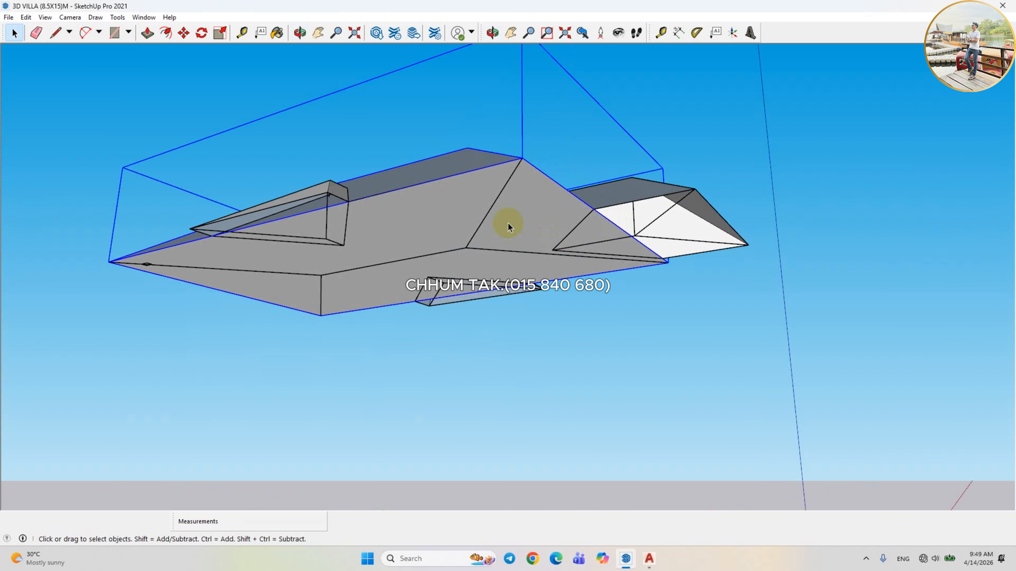
{"action": "right_click", "coordinate": [508, 223]}
{"action": "left_click", "coordinate": [604, 181]}
{"action": "scroll", "coordinate": [604, 182], "scroll_direction": "down", "scroll_amount": 2}
{"action": "middle_click_drag", "start_coordinate": [604, 182], "coordinate": [560, 192]}
{"action": "right_click", "coordinate": [563, 194]}
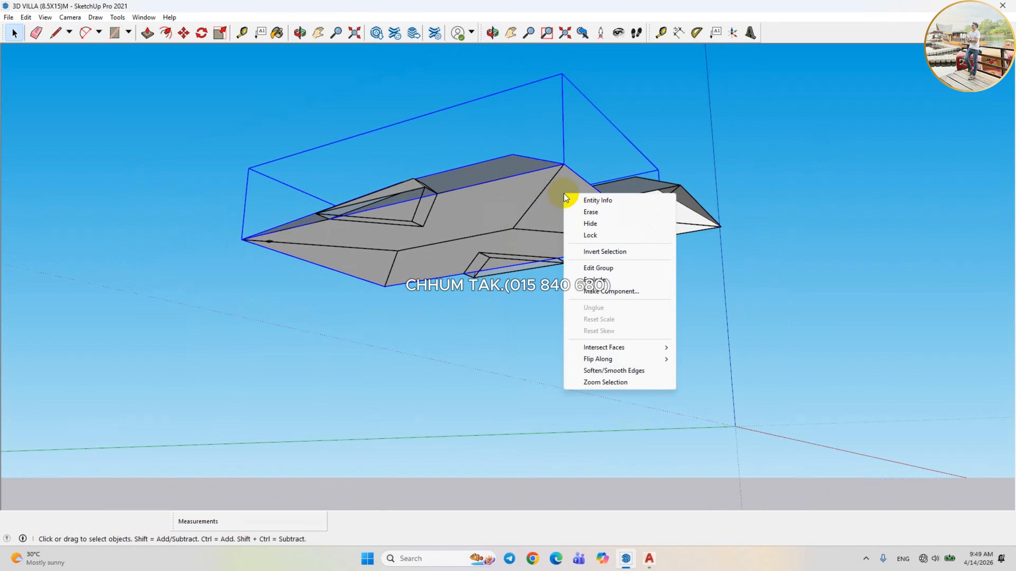
{"action": "left_click", "coordinate": [596, 279]}
Delete the flat roof plan outline beneath the roof.
{"action": "scroll", "coordinate": [641, 204], "scroll_direction": "up", "scroll_amount": 2}
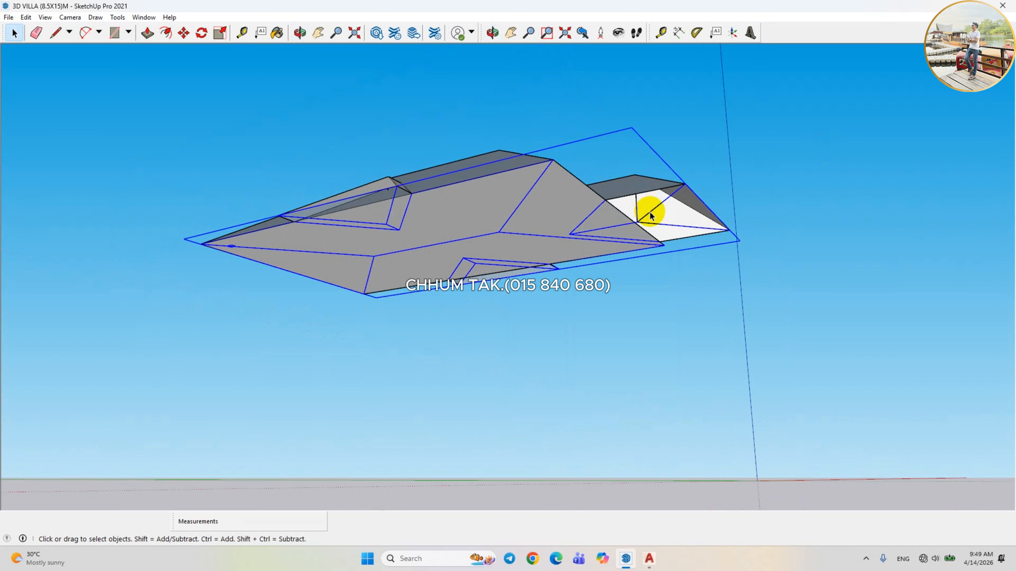
{"action": "left_click", "coordinate": [654, 212]}
{"action": "middle_click_drag", "start_coordinate": [655, 212], "coordinate": [563, 196]}
{"action": "scroll", "coordinate": [640, 194], "scroll_direction": "up", "scroll_amount": 3}
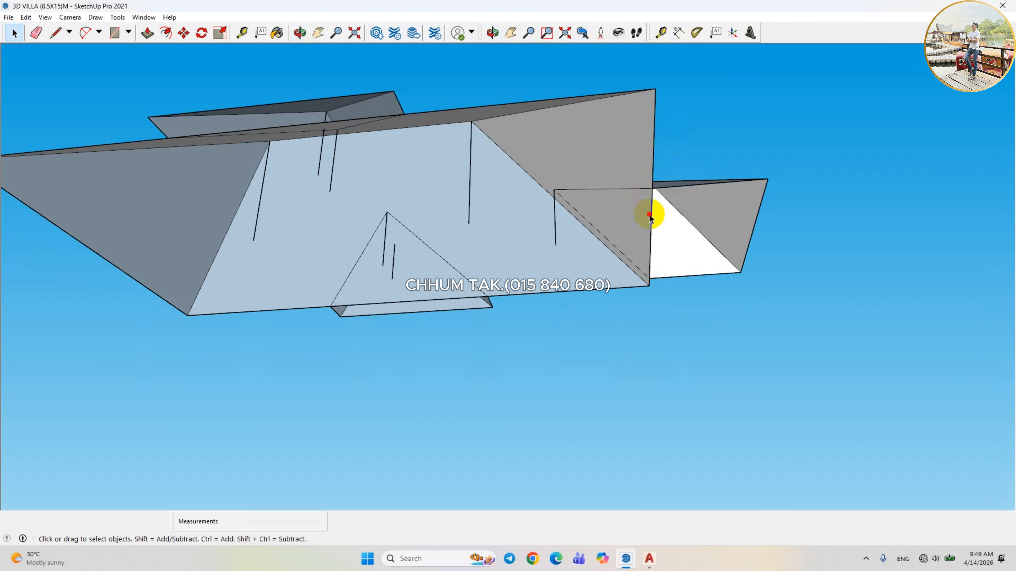
Delete the vertical construction lines hanging beneath the main, side and front roofs.
{"action": "left_click", "coordinate": [553, 226]}
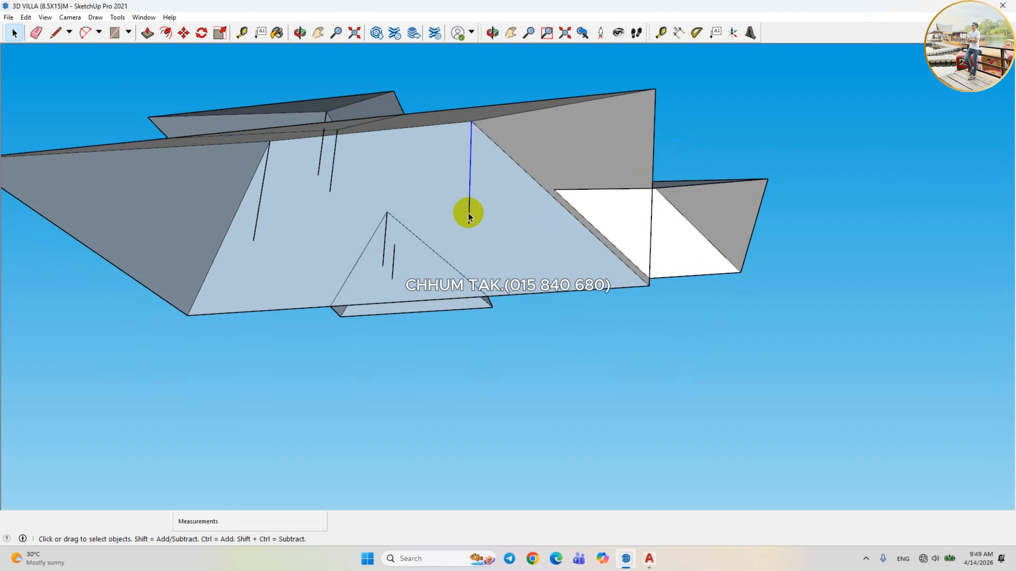
{"action": "key", "text": "Delete"}
{"action": "key", "text": "Delete"}
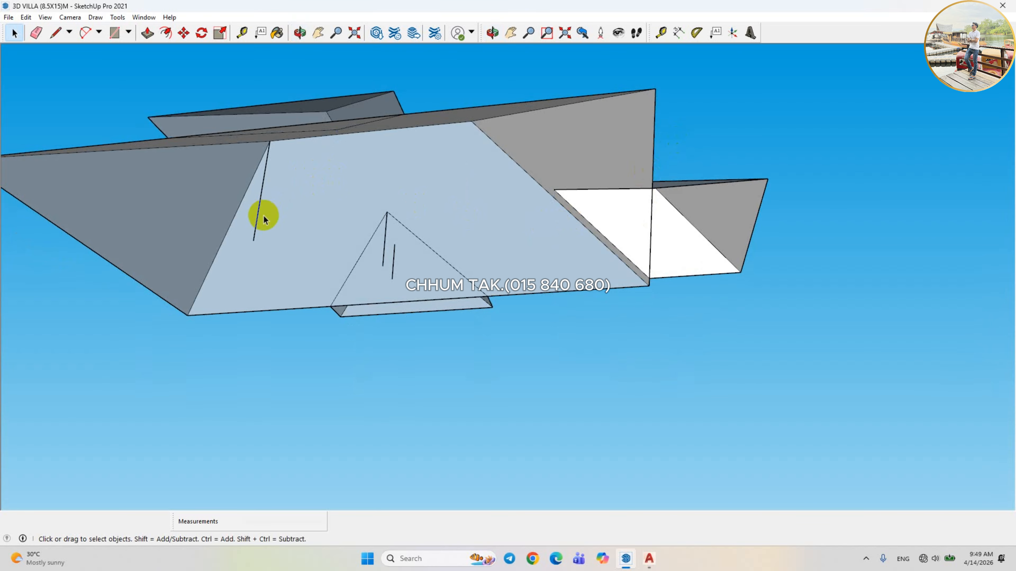
{"action": "key", "text": "Delete"}
{"action": "left_click", "coordinate": [393, 273]}
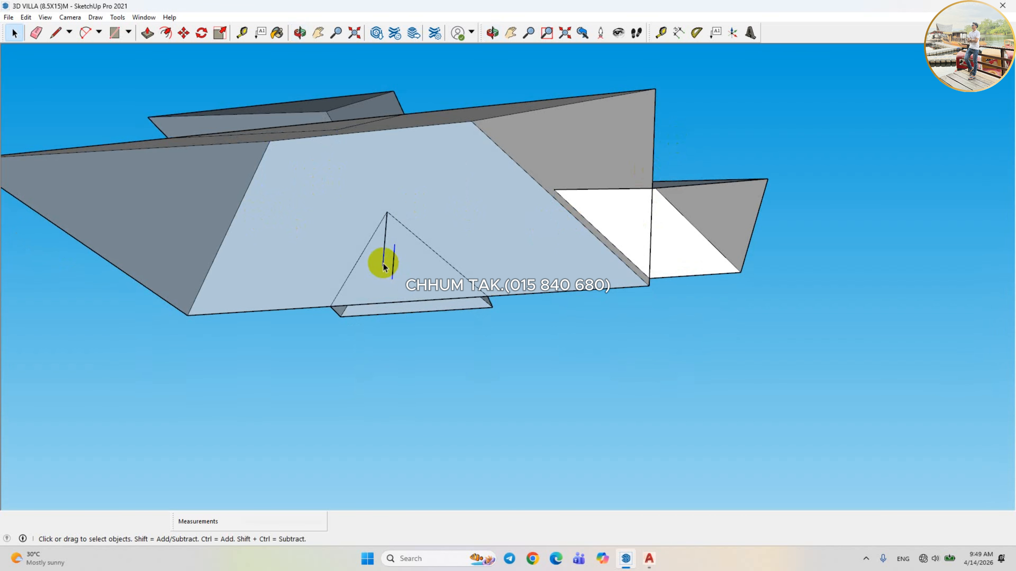
{"action": "key", "text": "Delete"}
{"action": "left_click", "coordinate": [433, 304]}
{"action": "middle_click_drag", "start_coordinate": [437, 296], "coordinate": [616, 313]}
{"action": "left_click", "coordinate": [369, 235]}
{"action": "left_click", "coordinate": [626, 313]}
{"action": "key", "text": "Delete"}
{"action": "scroll", "coordinate": [720, 243], "scroll_direction": "down", "scroll_amount": 2}
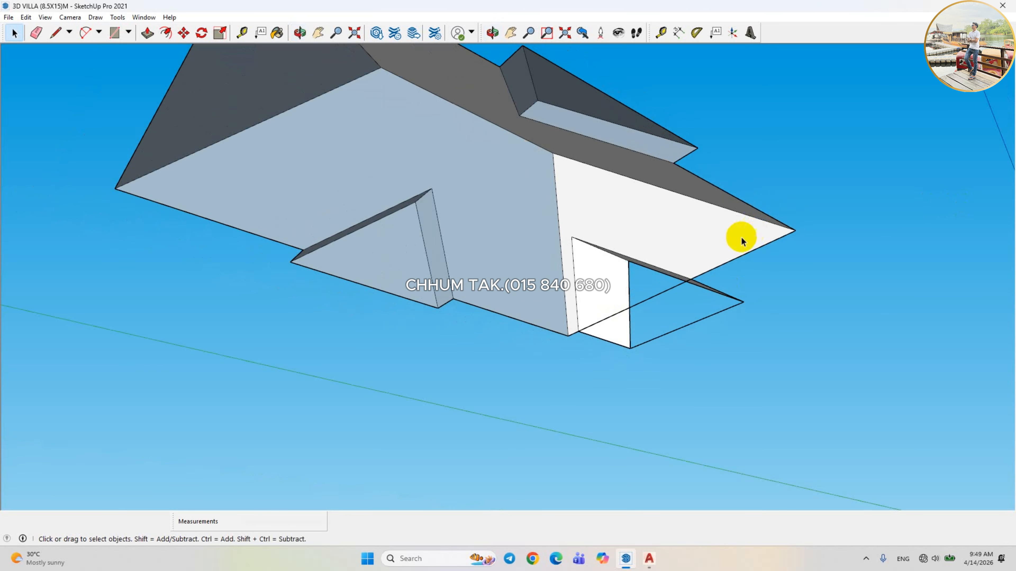
{"action": "key", "text": "ctrl+z"}
{"action": "scroll", "coordinate": [658, 296], "scroll_direction": "up", "scroll_amount": 1}
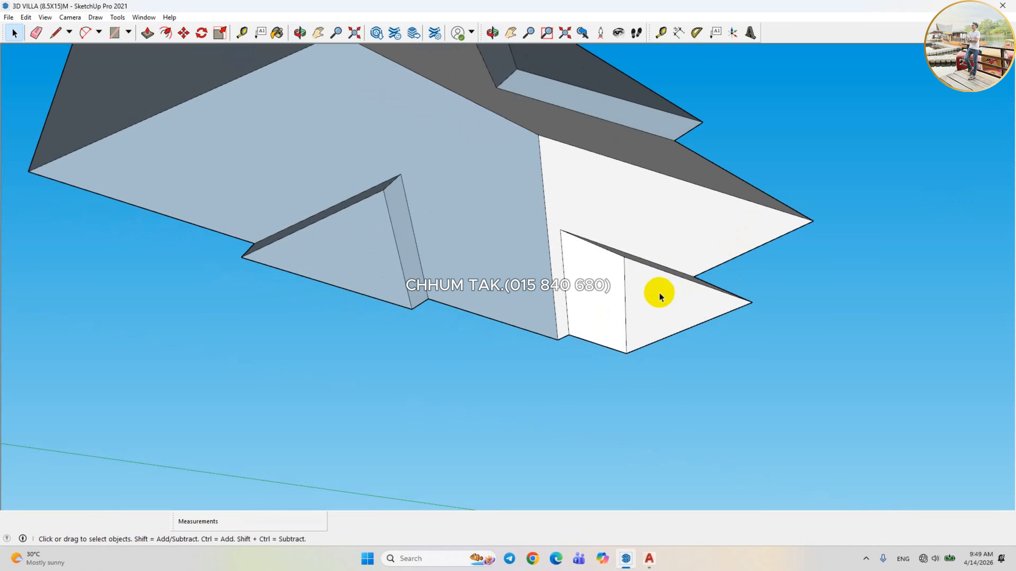
Select all connected roof geometry and make it one group.
{"action": "middle_click_drag", "start_coordinate": [659, 293], "coordinate": [573, 339]}
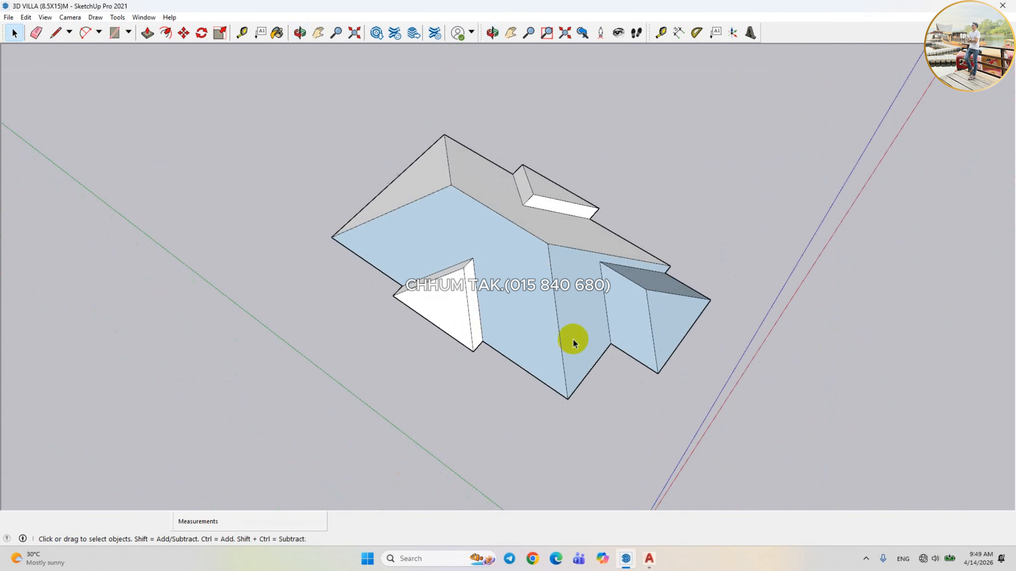
{"action": "scroll", "coordinate": [539, 244], "scroll_direction": "up", "scroll_amount": 1}
{"action": "triple_click", "coordinate": [538, 260]}
{"action": "right_click", "coordinate": [550, 258]}
{"action": "left_click", "coordinate": [576, 354]}
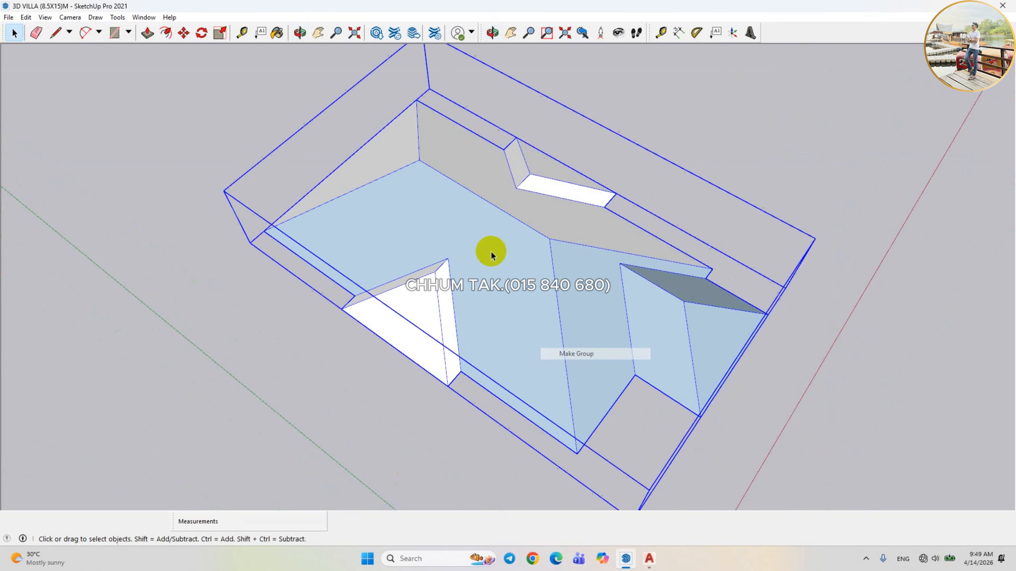
{"action": "scroll", "coordinate": [424, 243], "scroll_direction": "down", "scroll_amount": 4}
{"action": "scroll", "coordinate": [453, 238], "scroll_direction": "up", "scroll_amount": 3}
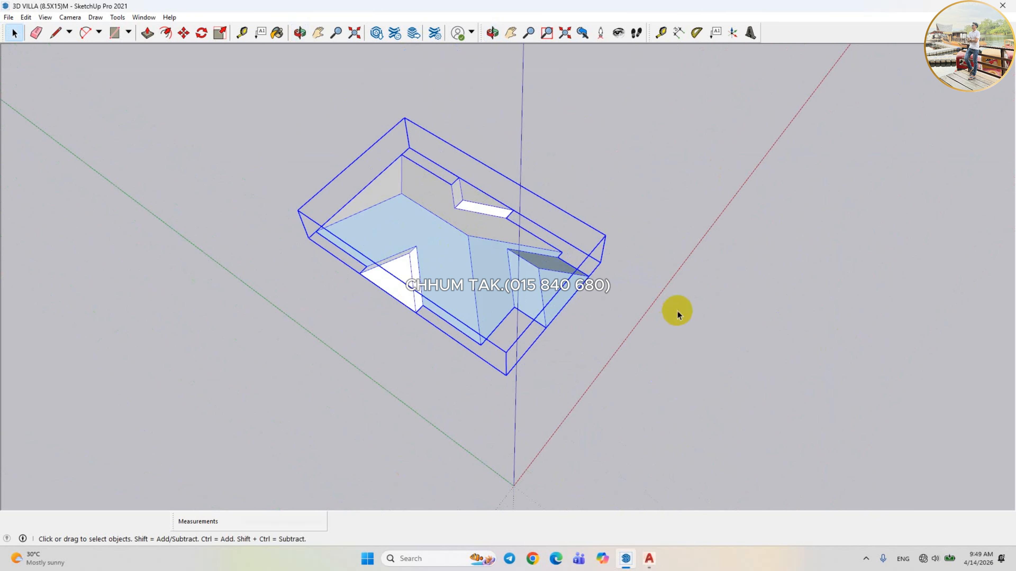
{"action": "left_click", "coordinate": [632, 216]}
Unhide all hidden geometry to bring back the villa below the roof.
{"action": "left_click", "coordinate": [26, 17]}
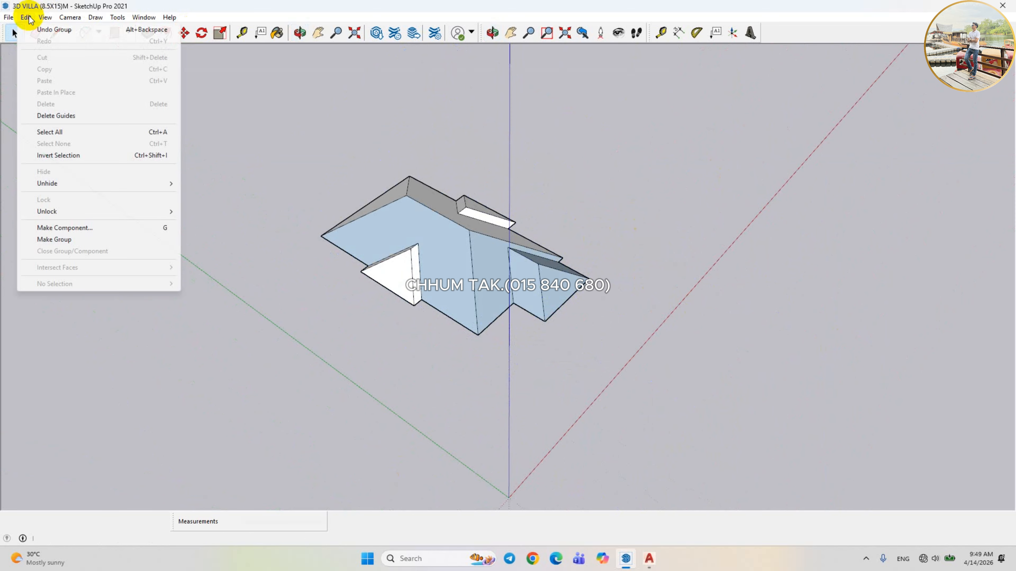
{"action": "mouse_move", "coordinate": [91, 184]}
{"action": "left_click", "coordinate": [212, 207]}
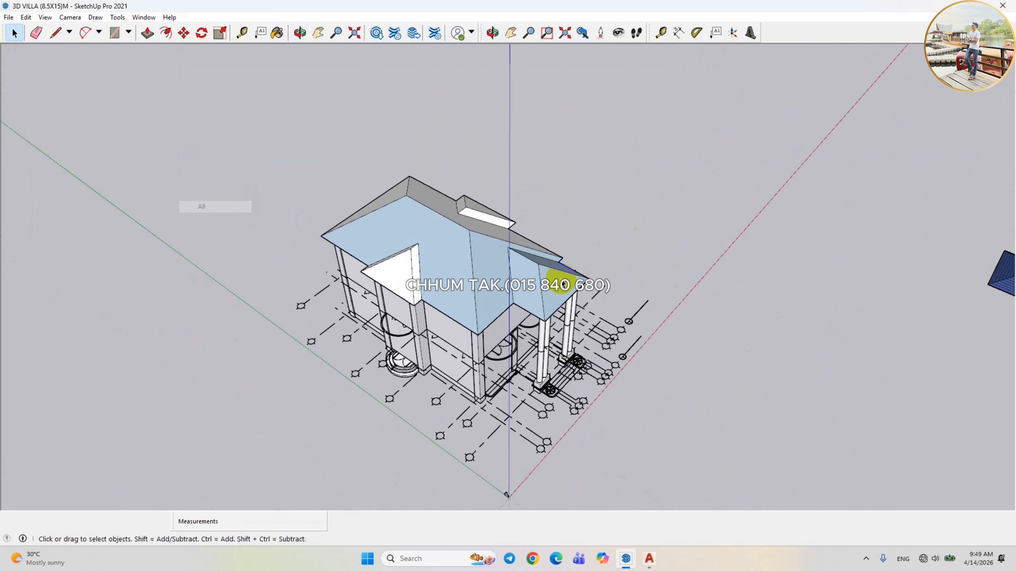
{"action": "scroll", "coordinate": [562, 284], "scroll_direction": "down", "scroll_amount": 2}
{"action": "scroll", "coordinate": [551, 253], "scroll_direction": "down", "scroll_amount": 2}
{"action": "scroll", "coordinate": [682, 282], "scroll_direction": "up", "scroll_amount": 2}
Sample the blue tile material from the separate sample roof, then delete that sample roof.
{"action": "key", "text": "b"}
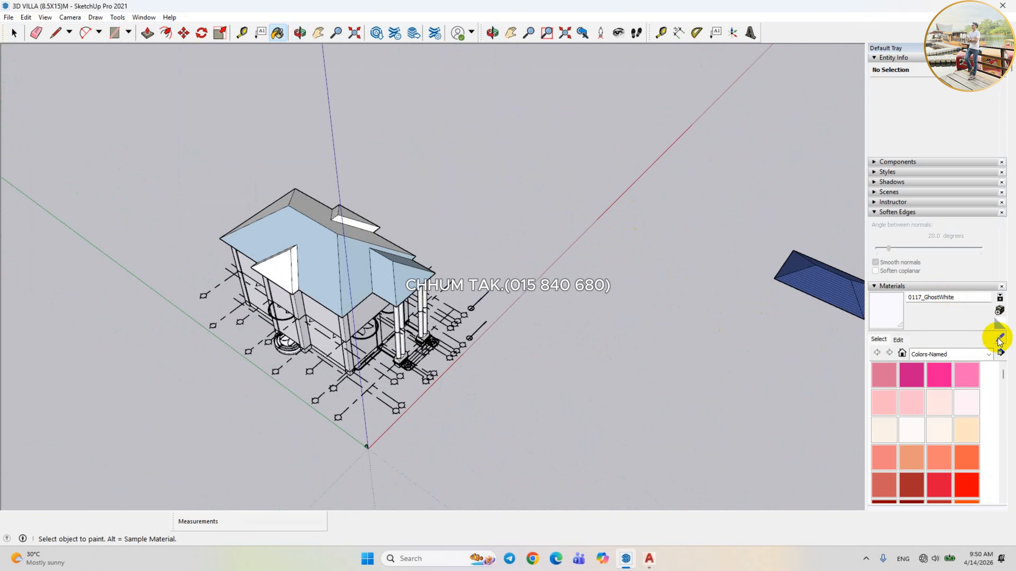
{"action": "left_click", "coordinate": [998, 339]}
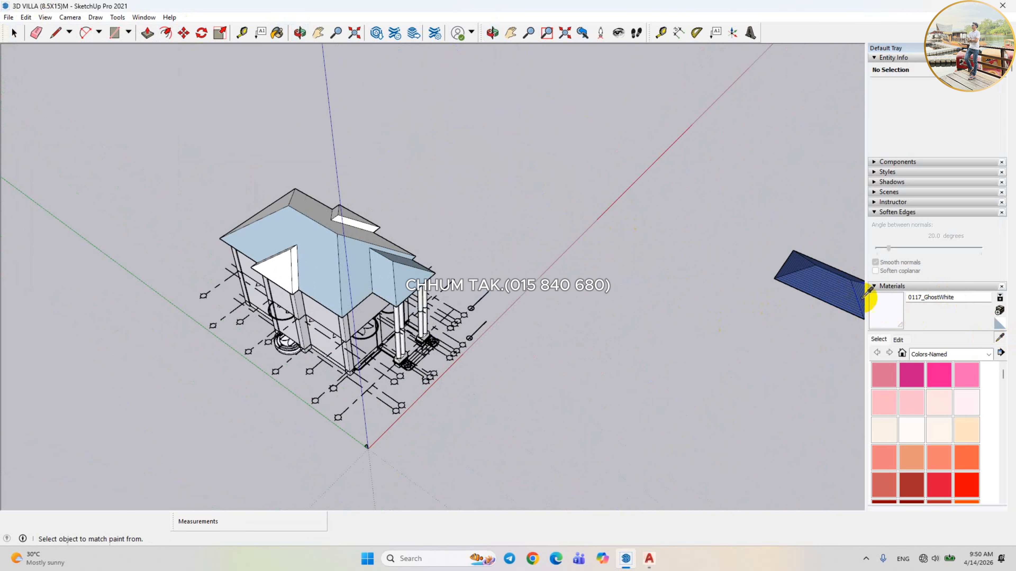
{"action": "left_click", "coordinate": [846, 285]}
{"action": "left_click", "coordinate": [6, 36]}
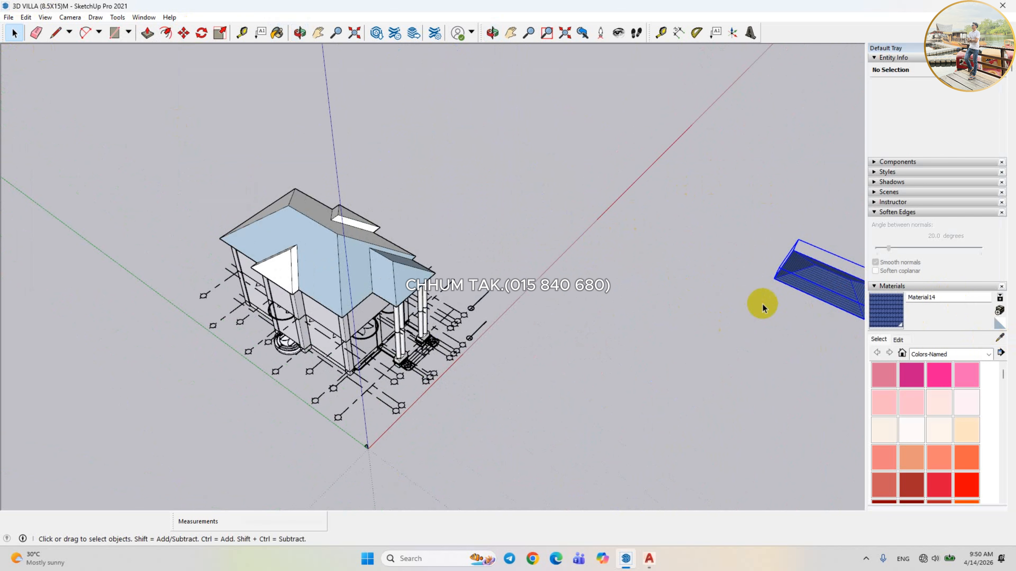
{"action": "left_click", "coordinate": [777, 301]}
{"action": "key", "text": "Delete"}
Paint the villa's roof group with the sampled blue tile material.
{"action": "middle_click_drag", "start_coordinate": [386, 275], "coordinate": [1015, 176]}
{"action": "middle_click_drag", "start_coordinate": [1015, 50], "coordinate": [519, 303]}
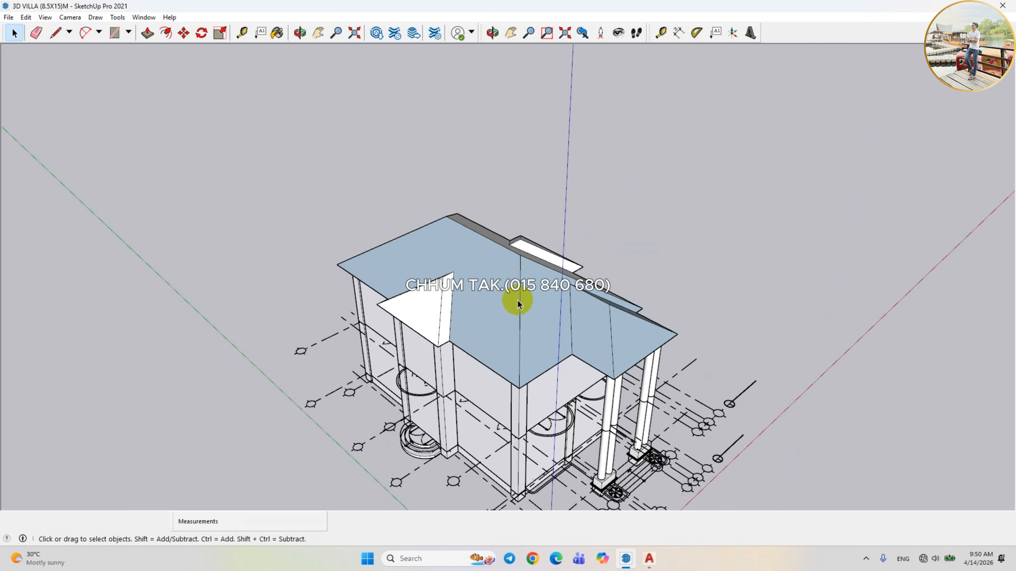
{"action": "scroll", "coordinate": [525, 304], "scroll_direction": "up", "scroll_amount": 3}
{"action": "key", "text": "b"}
{"action": "left_click", "coordinate": [529, 318]}
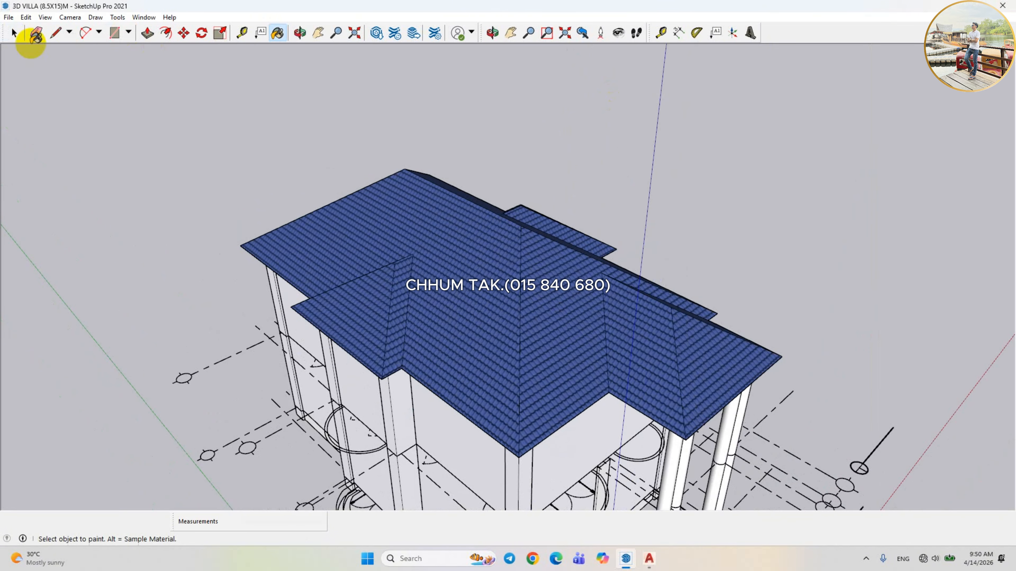
{"action": "left_click", "coordinate": [14, 33]}
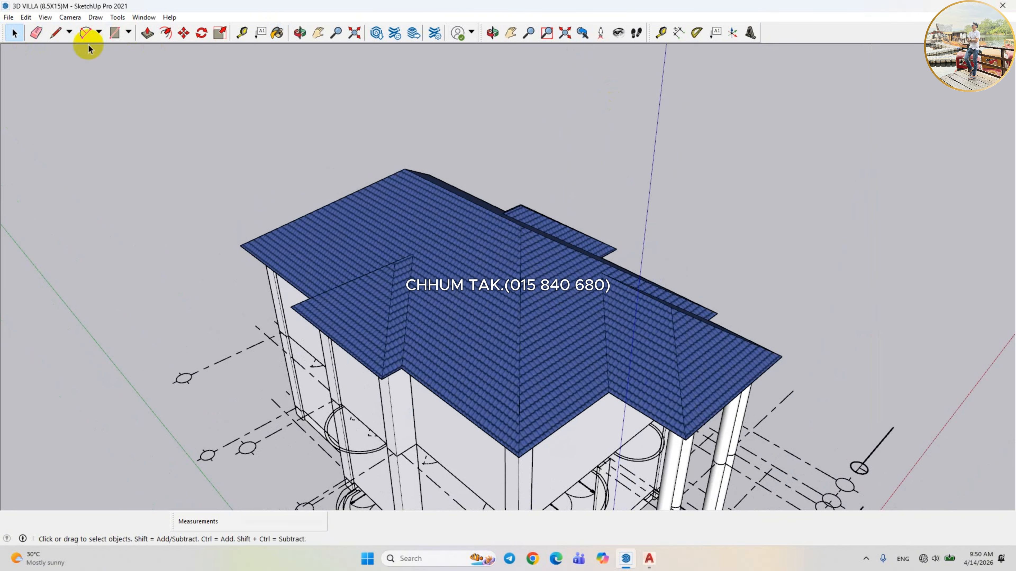
Examine the tiled roof's corners, eaves and fit over the villa's walls and columns.
{"action": "middle_click_drag", "start_coordinate": [726, 218], "coordinate": [692, 302]}
{"action": "scroll", "coordinate": [650, 279], "scroll_direction": "up", "scroll_amount": 5}
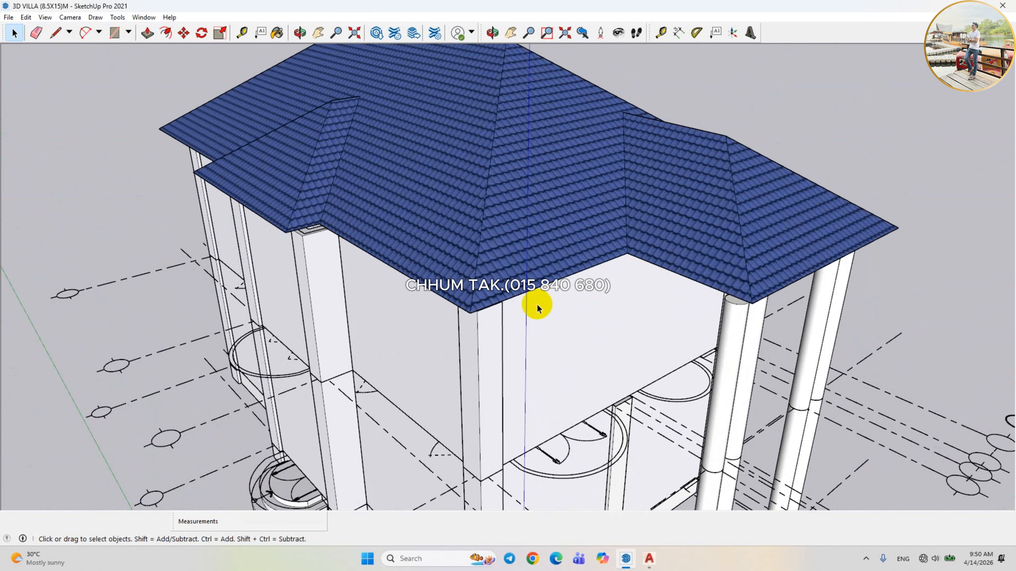
{"action": "scroll", "coordinate": [537, 308], "scroll_direction": "down", "scroll_amount": 5}
{"action": "middle_click_drag", "start_coordinate": [555, 333], "coordinate": [568, 304]}
{"action": "scroll", "coordinate": [582, 286], "scroll_direction": "down", "scroll_amount": 3}
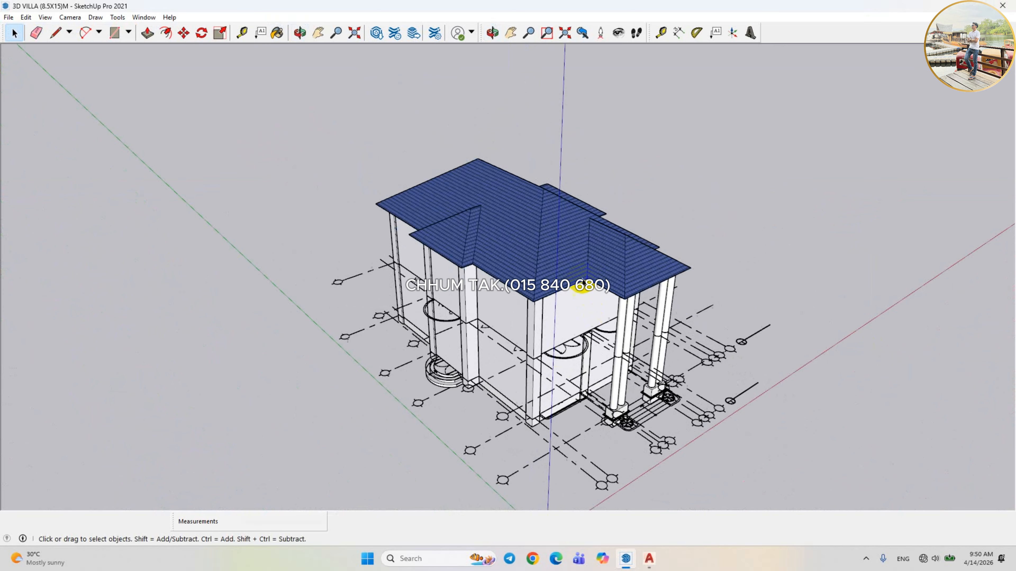
{"action": "scroll", "coordinate": [580, 287], "scroll_direction": "down", "scroll_amount": 3}
{"action": "scroll", "coordinate": [566, 403], "scroll_direction": "up", "scroll_amount": 4}
Hide the villa's walls, columns and floor plans, keeping only the tiled roof group shown.
{"action": "left_click", "coordinate": [602, 240]}
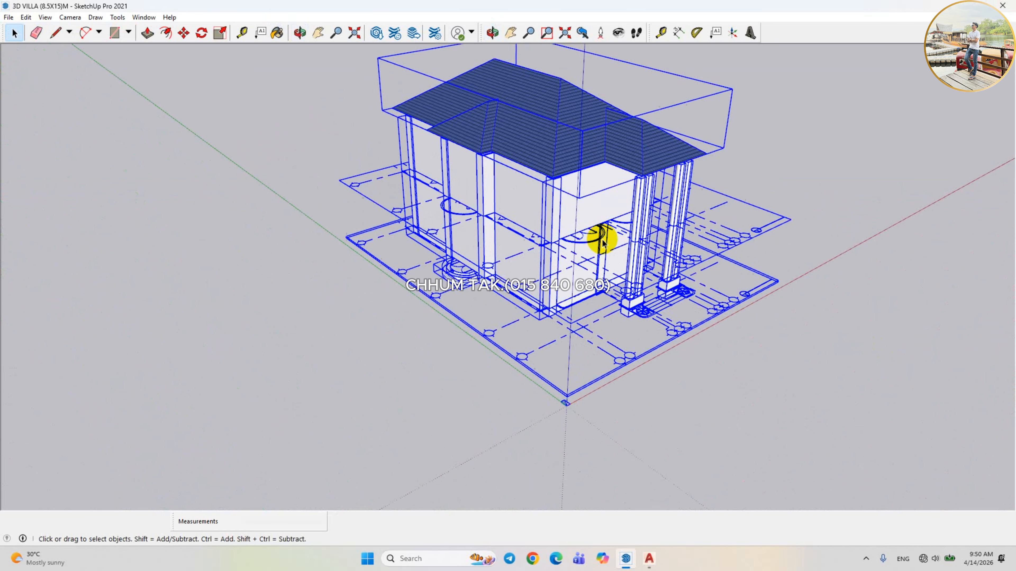
{"action": "scroll", "coordinate": [561, 412], "scroll_direction": "up", "scroll_amount": 4}
{"action": "scroll", "coordinate": [566, 408], "scroll_direction": "down", "scroll_amount": 4}
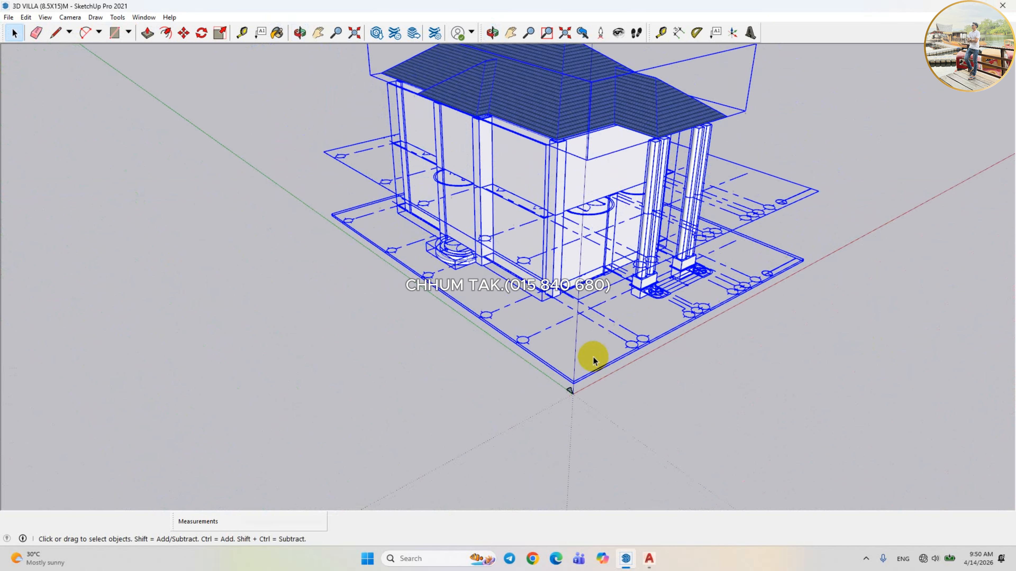
{"action": "scroll", "coordinate": [592, 356], "scroll_direction": "down", "scroll_amount": 2}
{"action": "left_click", "coordinate": [612, 193]}
{"action": "right_click", "coordinate": [611, 196]}
{"action": "left_click", "coordinate": [644, 225]}
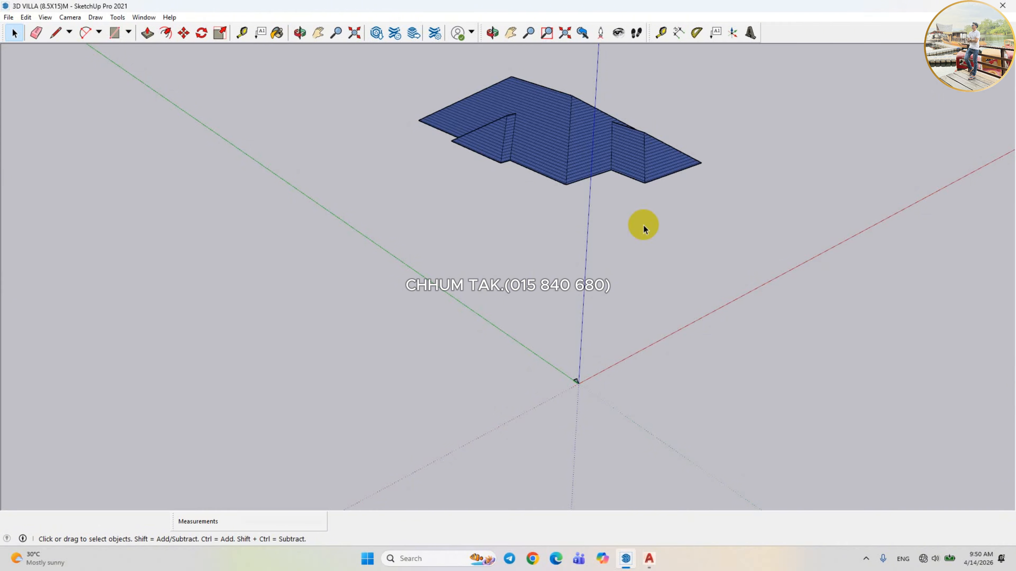
Open the roof group and draw a line across the open eave on its underside to close the bottom with a face.
{"action": "middle_click_drag", "start_coordinate": [643, 225], "coordinate": [605, 209]}
{"action": "left_click", "coordinate": [640, 206]}
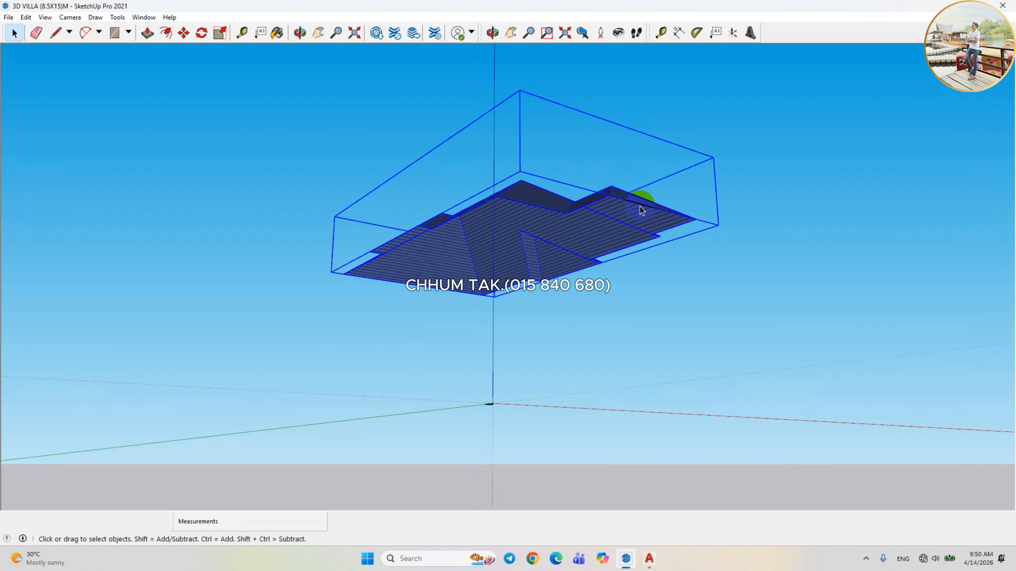
{"action": "key", "text": "l"}
{"action": "scroll", "coordinate": [697, 218], "scroll_direction": "up", "scroll_amount": 2}
{"action": "scroll", "coordinate": [696, 218], "scroll_direction": "up", "scroll_amount": 1}
{"action": "left_click", "coordinate": [697, 218]}
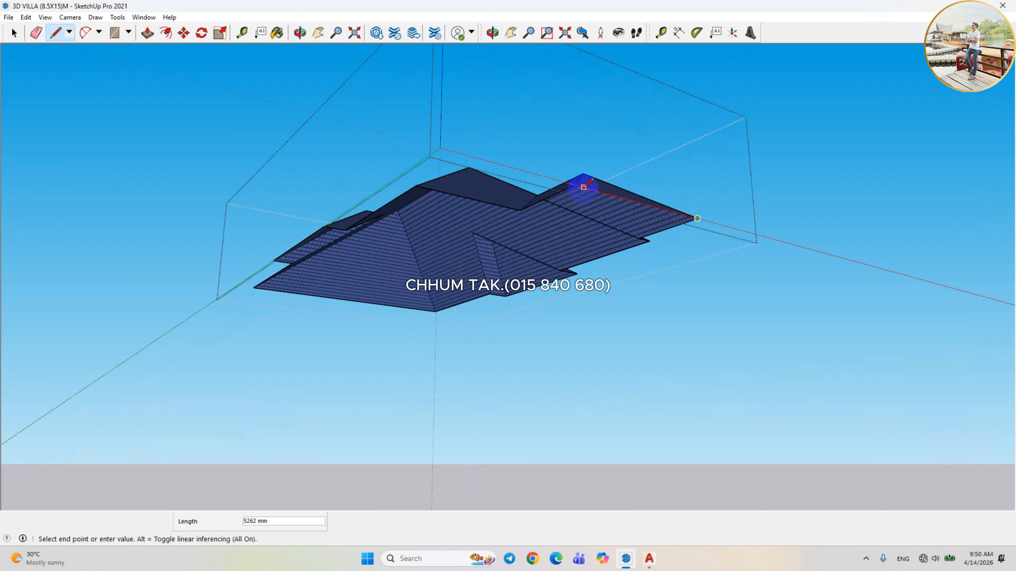
{"action": "left_click", "coordinate": [575, 184]}
{"action": "scroll", "coordinate": [628, 226], "scroll_direction": "down", "scroll_amount": 1}
{"action": "left_click", "coordinate": [12, 35]}
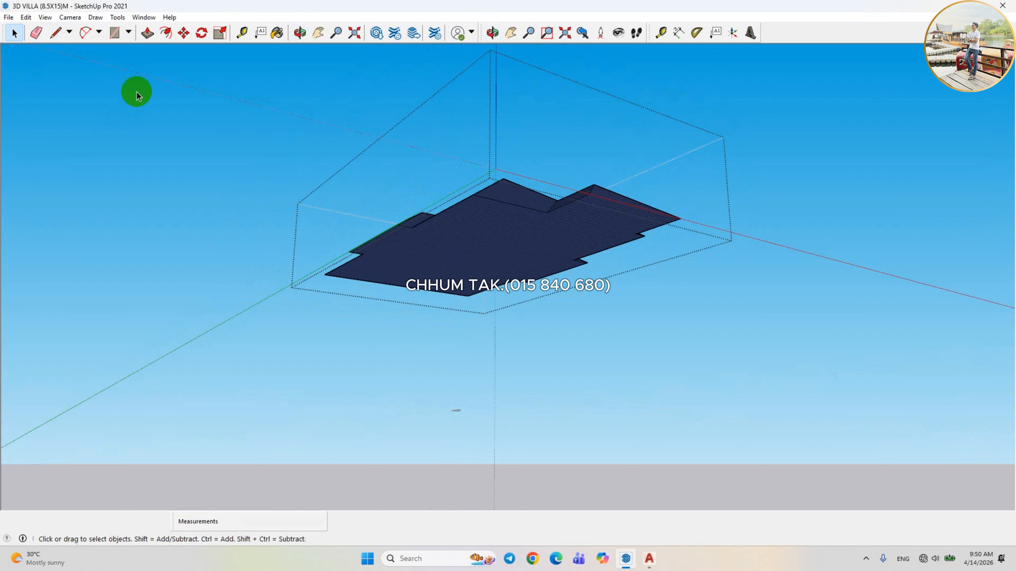
Paint the roof's underside face with the 0009_Linen color from the Colors-Named materials.
{"action": "scroll", "coordinate": [575, 201], "scroll_direction": "up", "scroll_amount": 2}
{"action": "key", "text": "b"}
{"action": "left_click", "coordinate": [988, 354]}
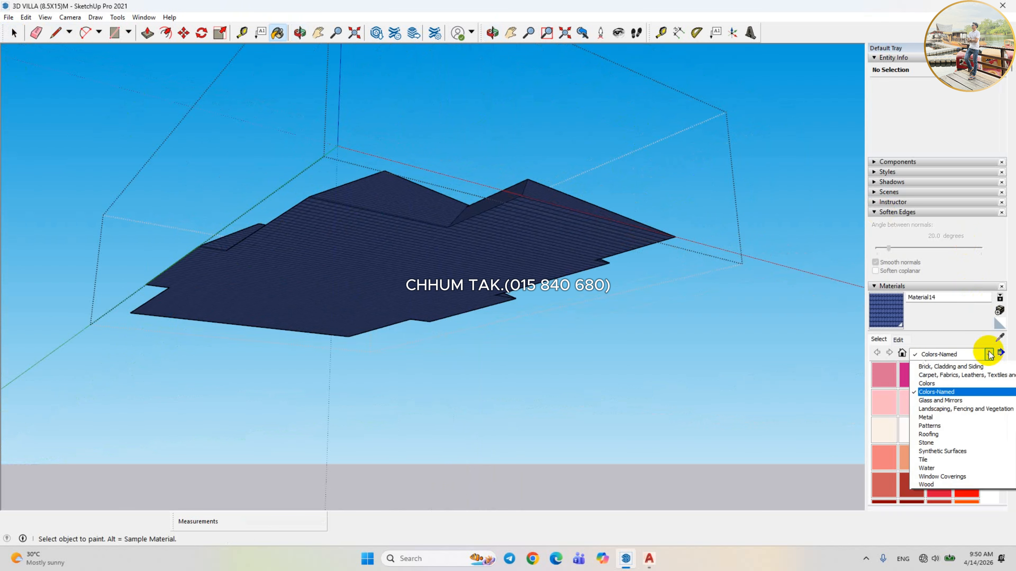
{"action": "left_click", "coordinate": [934, 399]}
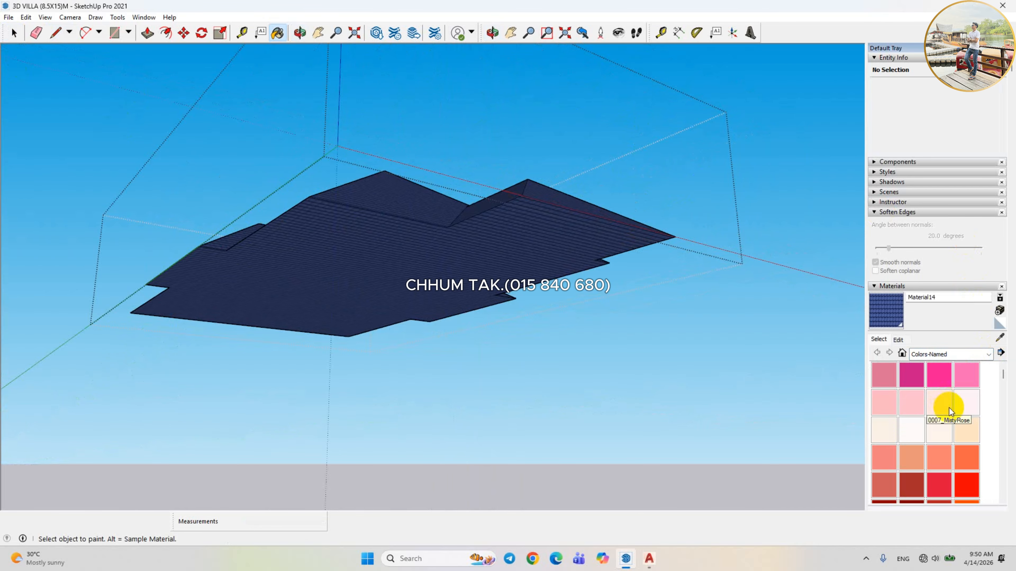
{"action": "left_click", "coordinate": [888, 431]}
{"action": "left_click", "coordinate": [516, 242]}
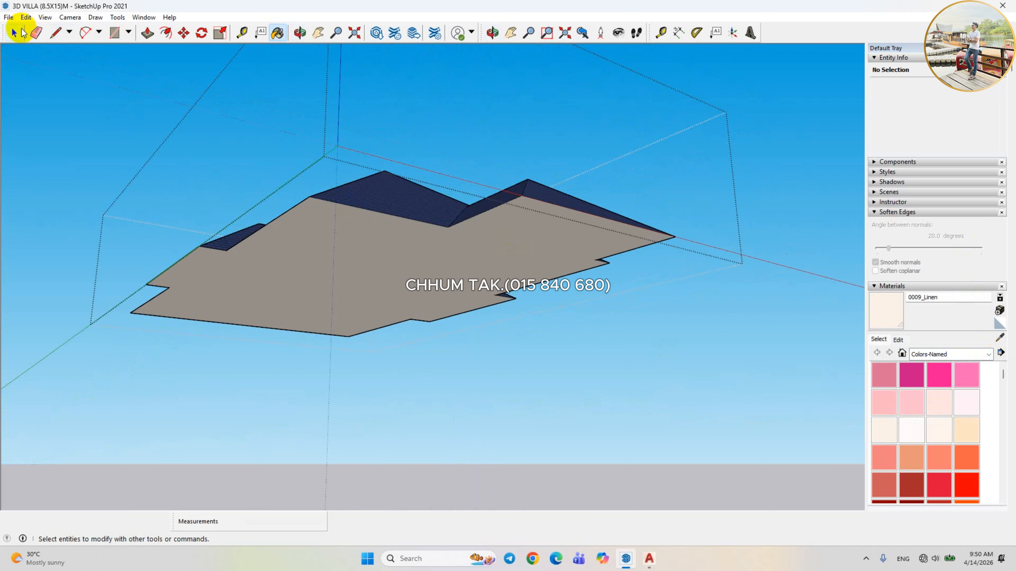
{"action": "left_click", "coordinate": [15, 33]}
Move the moulding profile group from near the origin up to the roof's eave corner.
{"action": "middle_click_drag", "start_coordinate": [615, 88], "coordinate": [495, 390]}
{"action": "scroll", "coordinate": [426, 438], "scroll_direction": "down", "scroll_amount": 5}
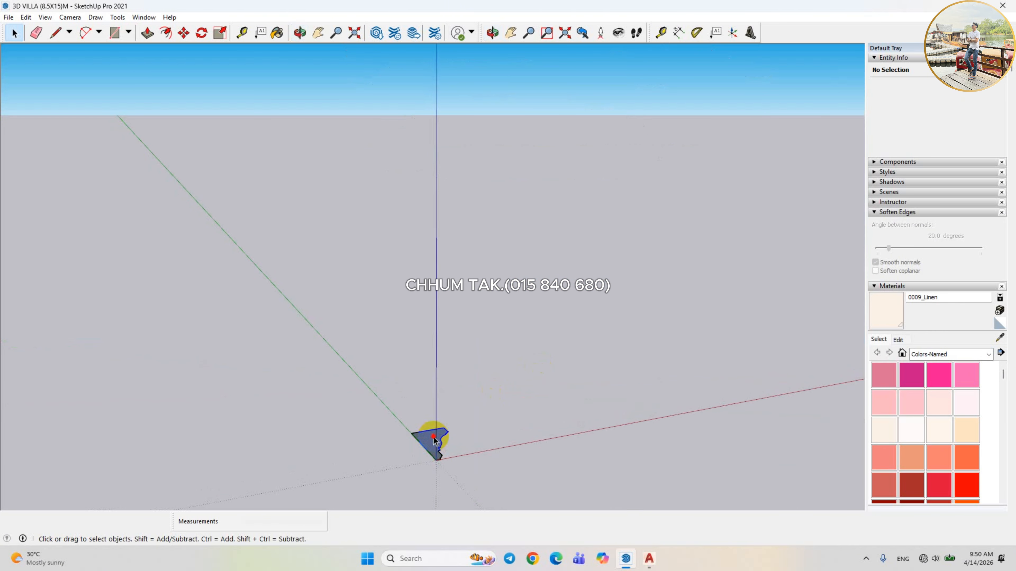
{"action": "left_click", "coordinate": [434, 440]}
{"action": "scroll", "coordinate": [379, 469], "scroll_direction": "up", "scroll_amount": 10}
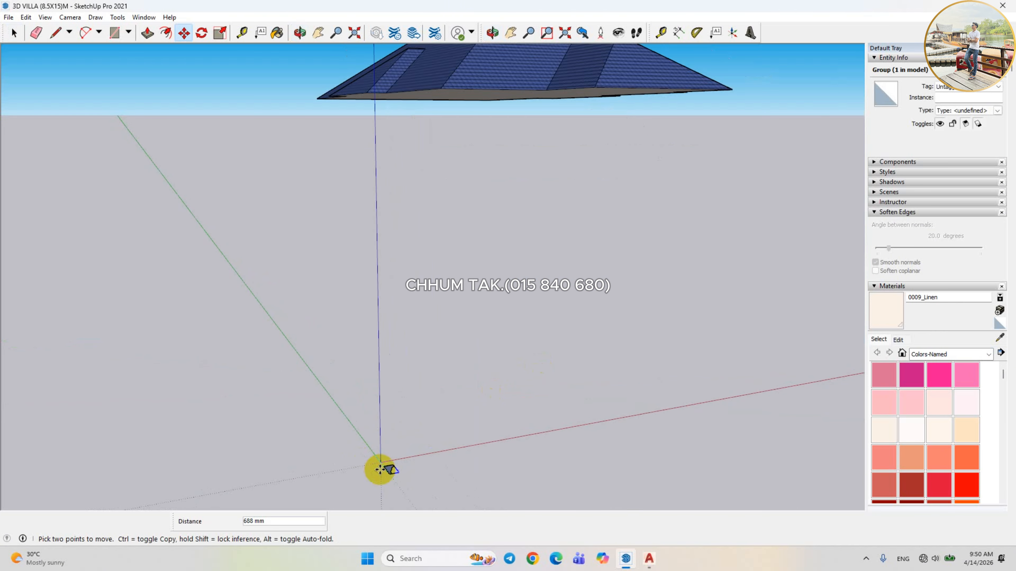
{"action": "middle_click_drag", "start_coordinate": [379, 470], "coordinate": [452, 333]}
{"action": "scroll", "coordinate": [422, 241], "scroll_direction": "up", "scroll_amount": 4}
{"action": "scroll", "coordinate": [449, 309], "scroll_direction": "up", "scroll_amount": 3}
{"action": "scroll", "coordinate": [449, 304], "scroll_direction": "down", "scroll_amount": 2}
{"action": "left_click", "coordinate": [435, 306]}
Draw a small rectangle beside the moulding profile and extrude it about 472 mm into a helper box.
{"action": "key", "text": "r"}
{"action": "scroll", "coordinate": [454, 333], "scroll_direction": "up", "scroll_amount": 2}
{"action": "left_click", "coordinate": [454, 332]}
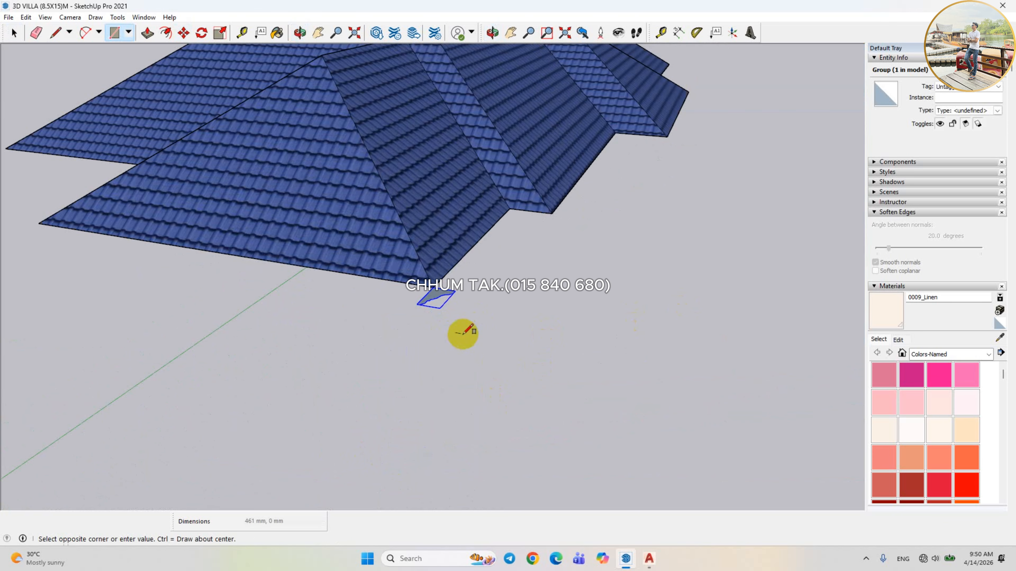
{"action": "left_click", "coordinate": [503, 325]}
{"action": "key", "text": "p"}
{"action": "left_click", "coordinate": [470, 324]}
{"action": "left_click", "coordinate": [476, 317]}
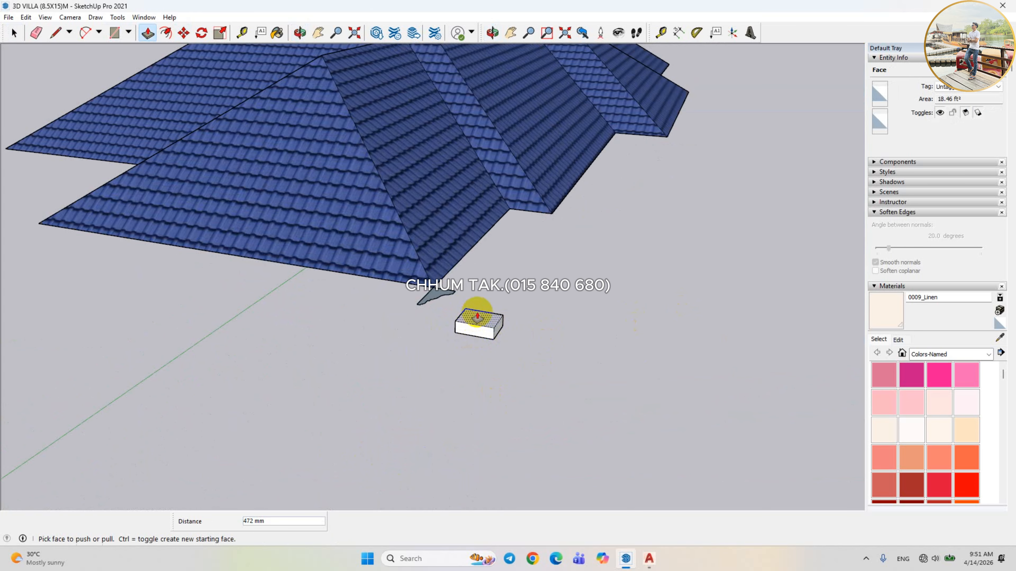
Rotate the moulding profile 90 degrees upright, using the helper box's vertical face as the rotation plane.
{"action": "left_click", "coordinate": [14, 33]}
{"action": "scroll", "coordinate": [408, 296], "scroll_direction": "up", "scroll_amount": 1}
{"action": "left_click", "coordinate": [409, 295]}
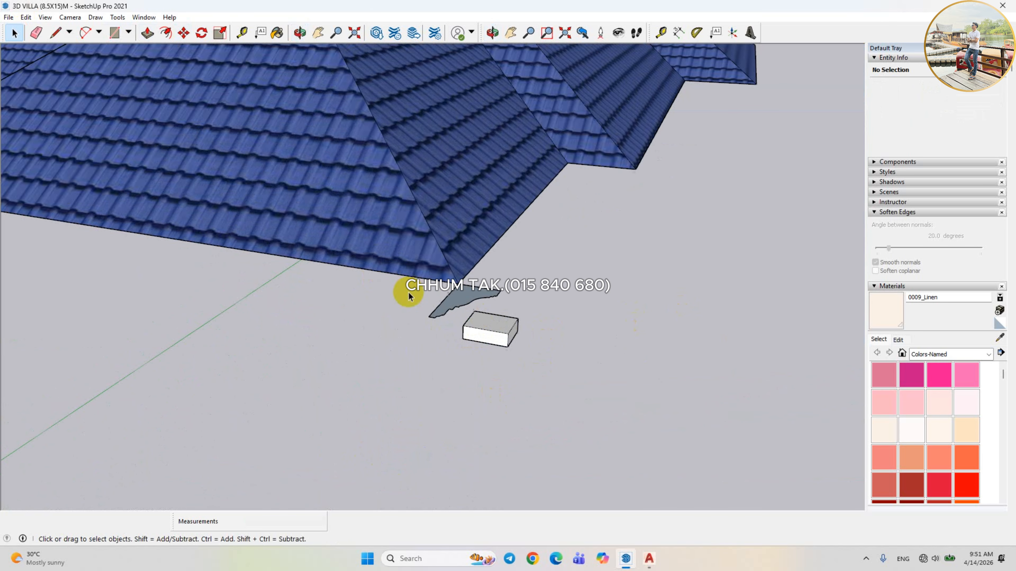
{"action": "left_click", "coordinate": [201, 33]}
{"action": "middle_click_drag", "start_coordinate": [452, 291], "coordinate": [570, 305]}
{"action": "middle_click_drag", "start_coordinate": [645, 365], "coordinate": [449, 356]}
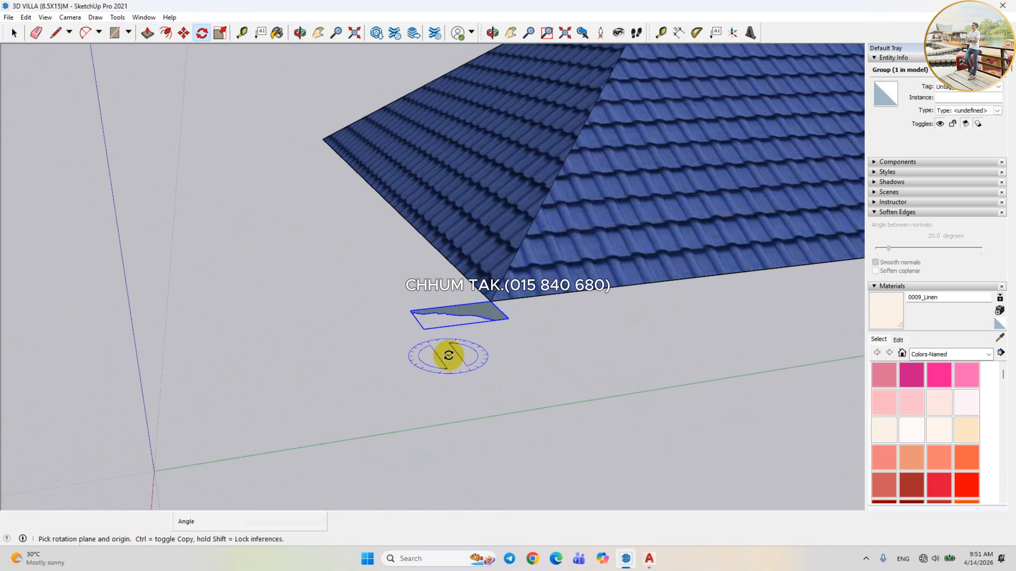
{"action": "scroll", "coordinate": [449, 344], "scroll_direction": "down", "scroll_amount": 6}
{"action": "scroll", "coordinate": [780, 451], "scroll_direction": "up", "scroll_amount": 4}
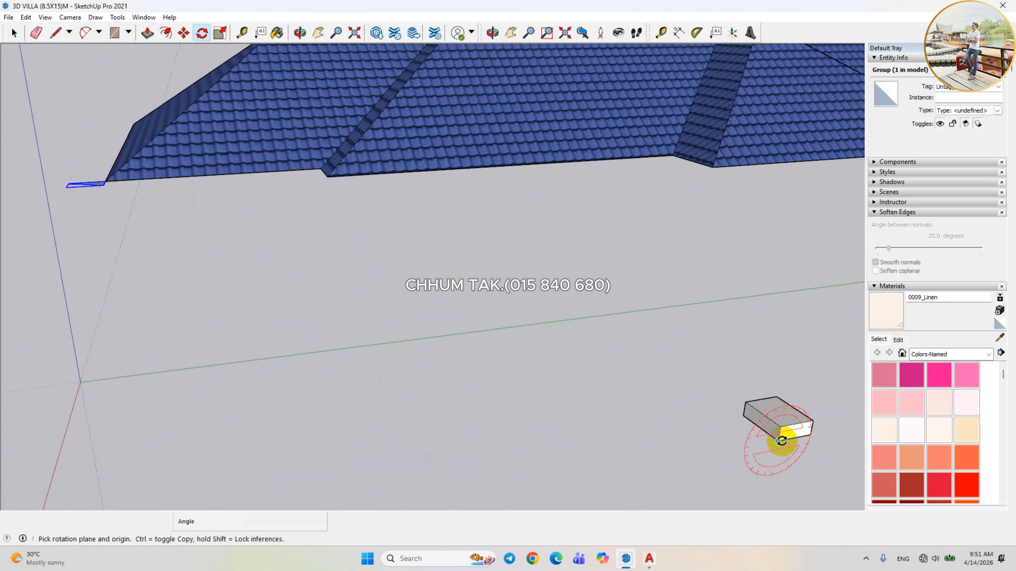
{"action": "left_click", "coordinate": [778, 441]}
{"action": "left_click", "coordinate": [795, 437]}
{"action": "type", "text": "90"}
{"action": "key", "text": "Return"}
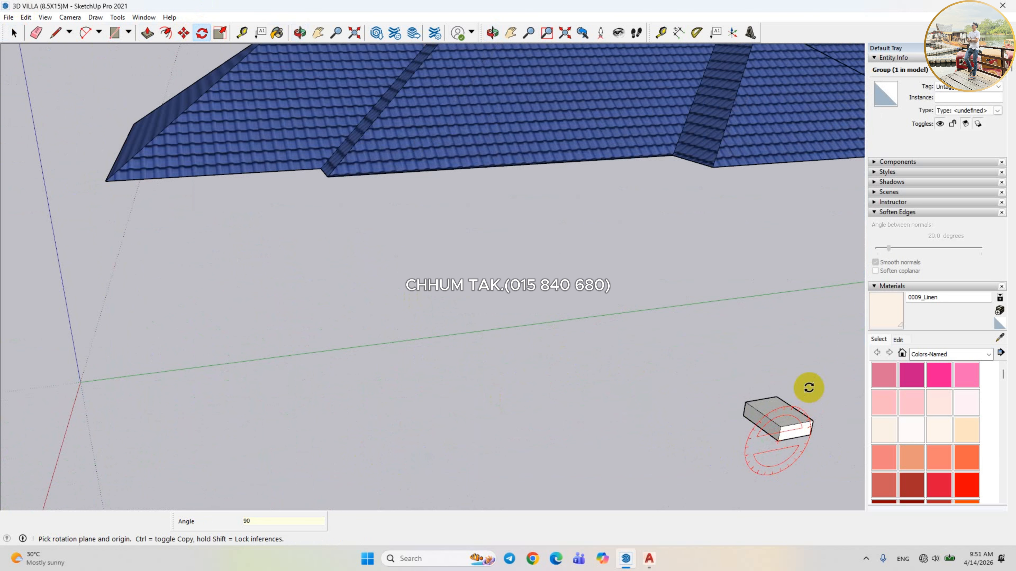
Delete the helper box.
{"action": "left_click", "coordinate": [14, 33]}
{"action": "scroll", "coordinate": [533, 228], "scroll_direction": "down", "scroll_amount": 1}
{"action": "left_click_drag", "start_coordinate": [650, 250], "coordinate": [548, 355]}
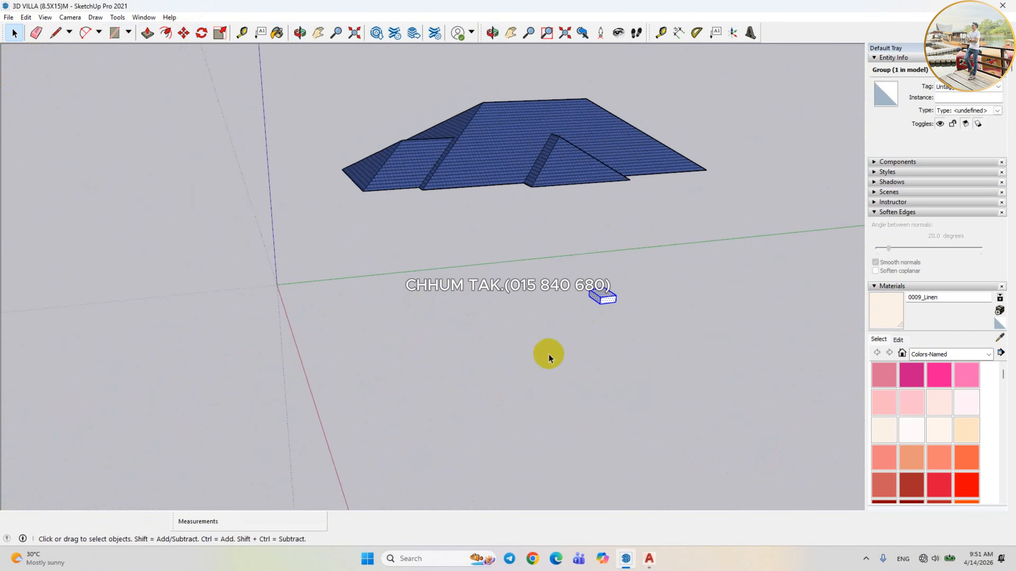
{"action": "scroll", "coordinate": [600, 339], "scroll_direction": "down", "scroll_amount": 5}
{"action": "key", "text": "Delete"}
Move the upright moulding profile to the roof's eave corner, snapping its upper inner corner to it.
{"action": "left_click", "coordinate": [526, 490]}
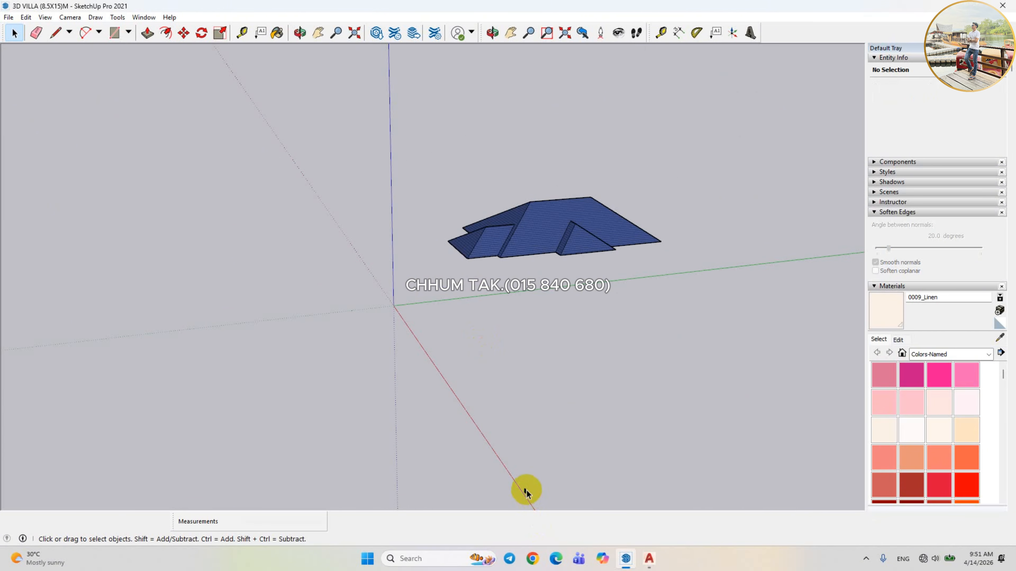
{"action": "scroll", "coordinate": [525, 491], "scroll_direction": "up", "scroll_amount": 10}
{"action": "key", "text": "m"}
{"action": "left_click", "coordinate": [522, 493]}
{"action": "scroll", "coordinate": [581, 471], "scroll_direction": "down", "scroll_amount": 8}
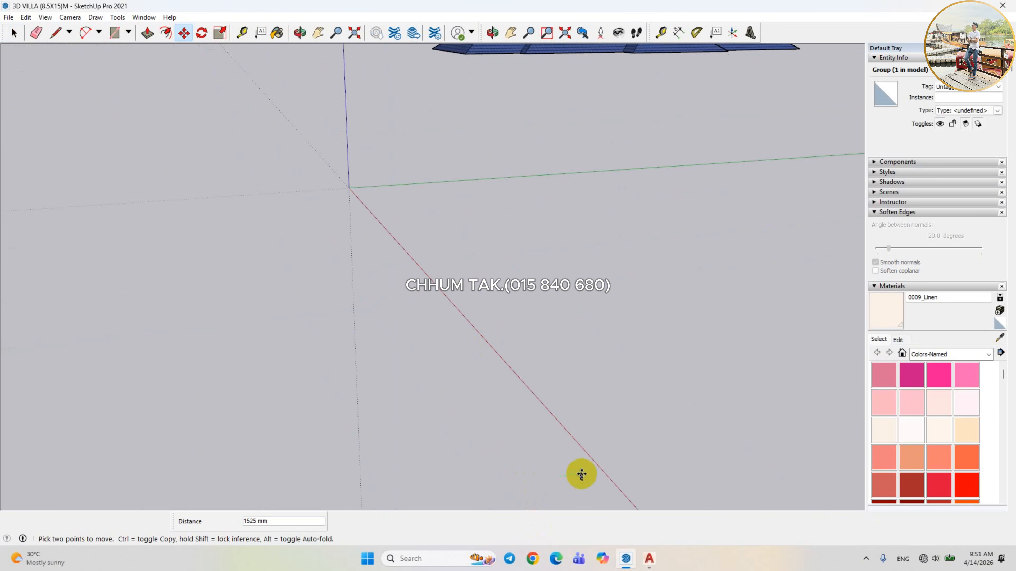
{"action": "left_click", "coordinate": [543, 321]}
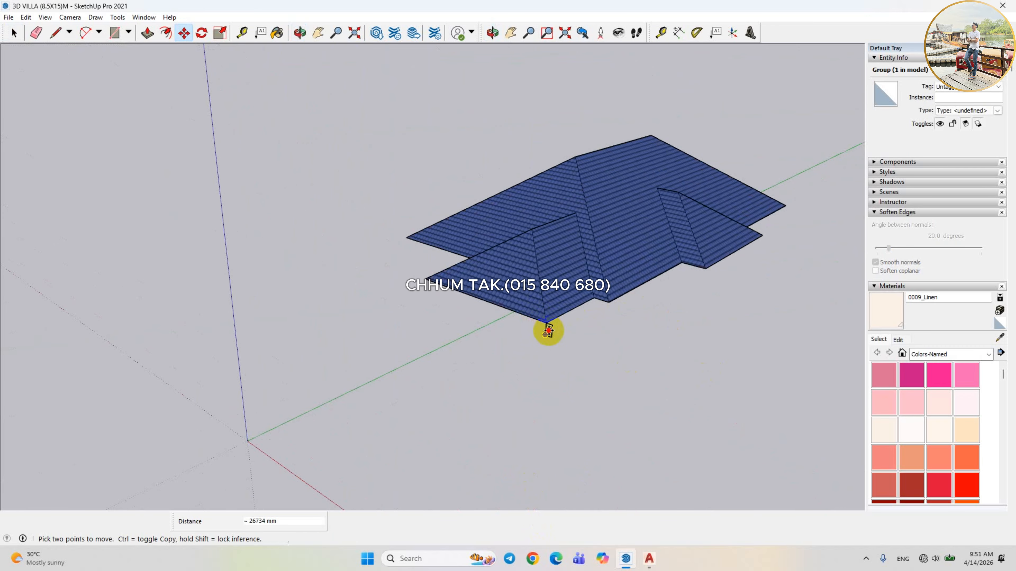
Measure the length of the moulding profile's top edge with the Line tool.
{"action": "key", "text": "space"}
{"action": "scroll", "coordinate": [550, 316], "scroll_direction": "up", "scroll_amount": 2}
{"action": "scroll", "coordinate": [551, 317], "scroll_direction": "up", "scroll_amount": 5}
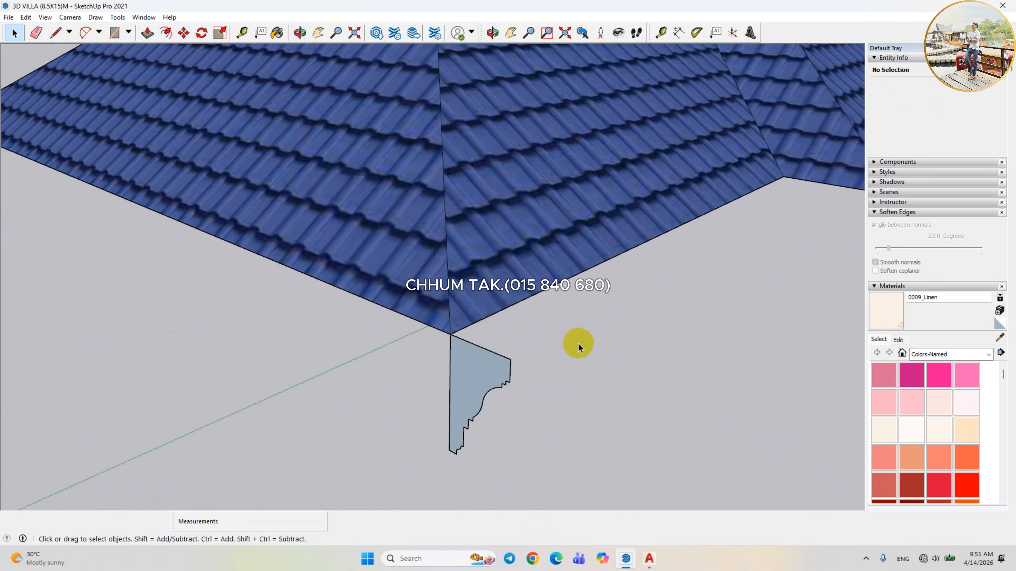
{"action": "key", "text": "l"}
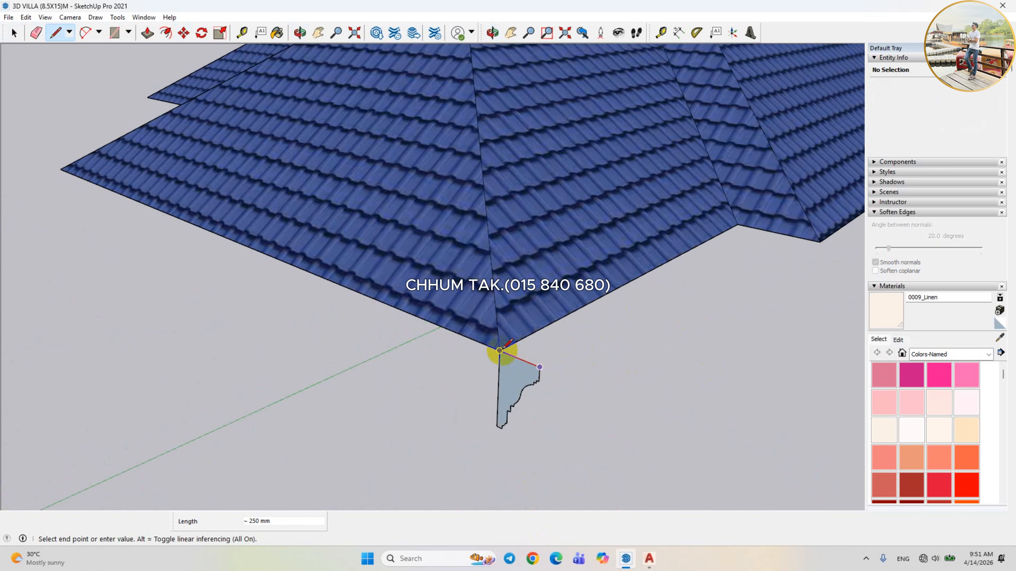
{"action": "left_click", "coordinate": [499, 351]}
{"action": "left_click", "coordinate": [15, 32]}
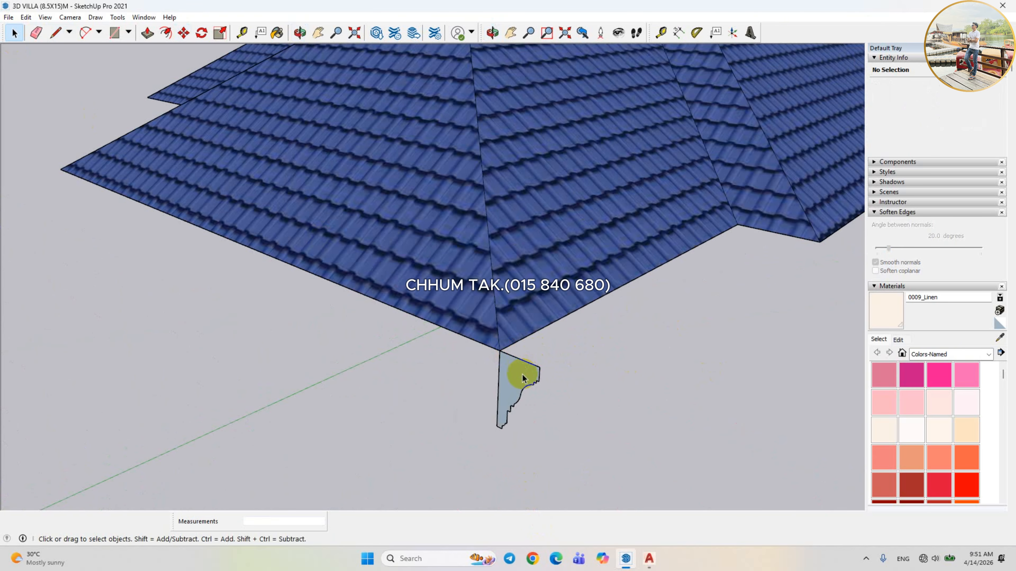
Move the moulding profile inward so its outer upper corner meets the roof's eave corner.
{"action": "left_click", "coordinate": [526, 379]}
{"action": "key", "text": "m"}
{"action": "left_click", "coordinate": [540, 367]}
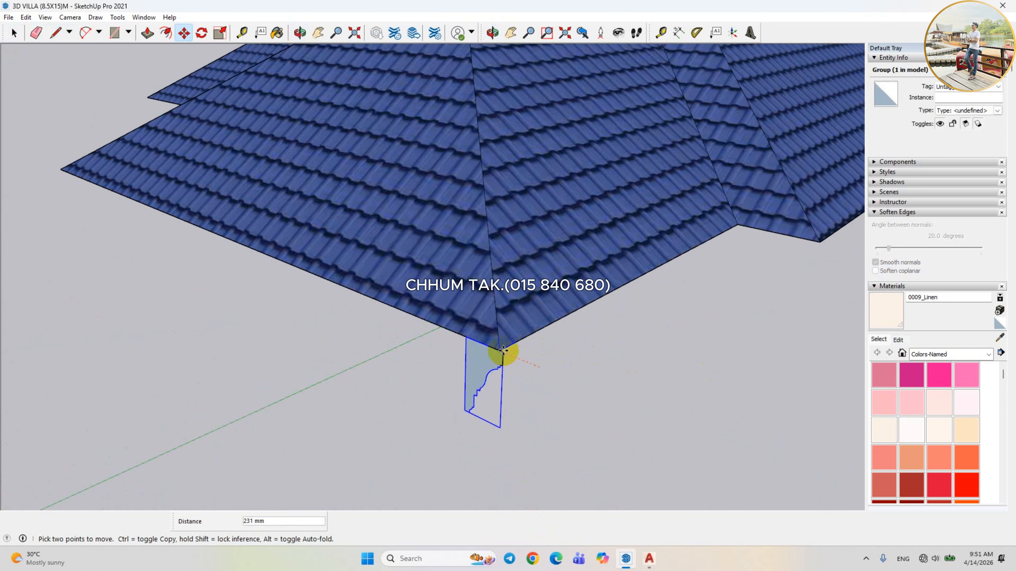
{"action": "left_click", "coordinate": [15, 33]}
Copy the tiled roof group 15000 mm along the red axis, beside the original.
{"action": "scroll", "coordinate": [275, 260], "scroll_direction": "down", "scroll_amount": 4}
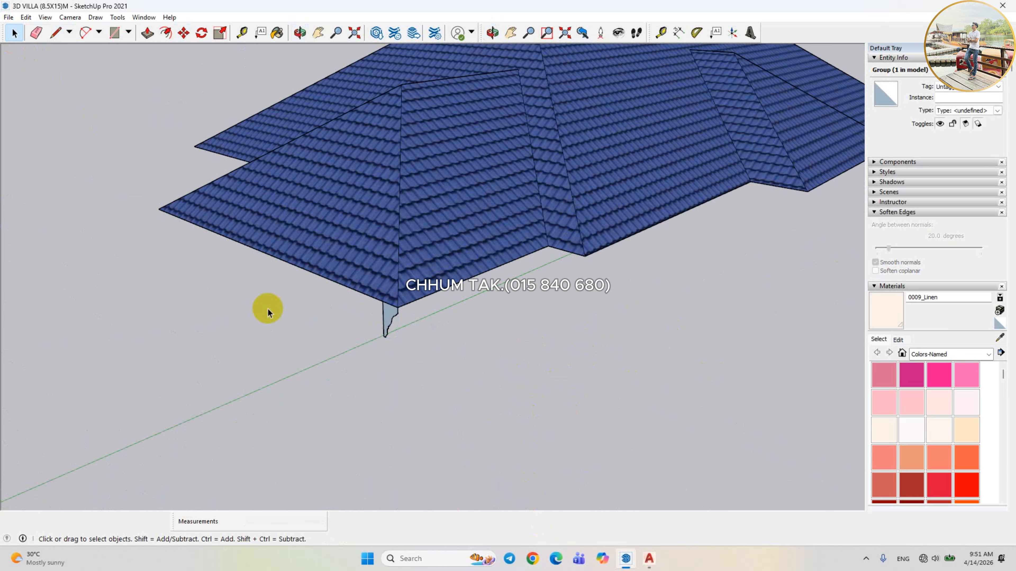
{"action": "middle_click_drag", "start_coordinate": [267, 309], "coordinate": [556, 189]}
{"action": "left_click", "coordinate": [557, 189]}
{"action": "scroll", "coordinate": [539, 224], "scroll_direction": "down", "scroll_amount": 2}
{"action": "scroll", "coordinate": [386, 291], "scroll_direction": "down", "scroll_amount": 2}
{"action": "left_click", "coordinate": [410, 297]}
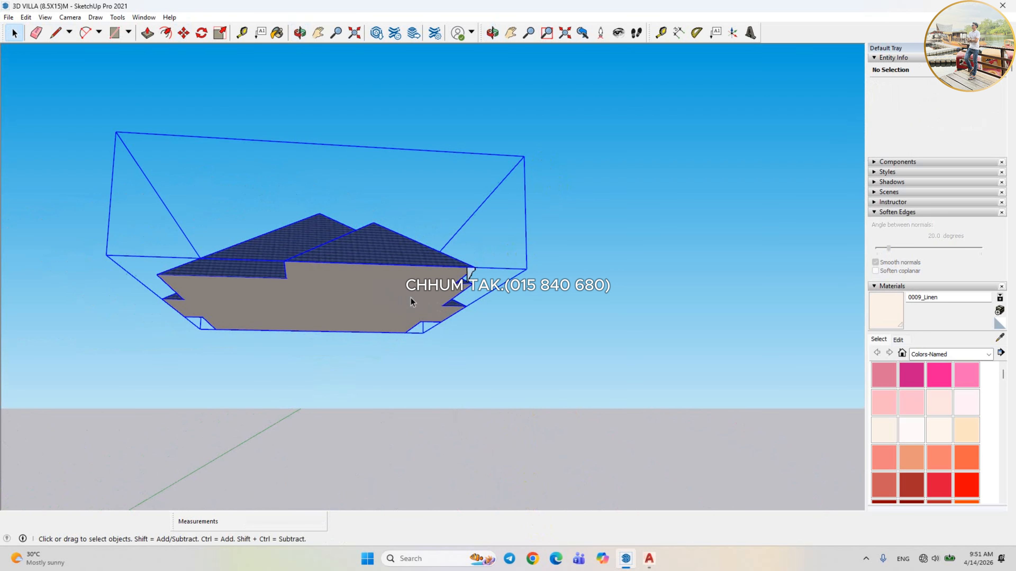
{"action": "key", "text": "m"}
{"action": "left_click", "coordinate": [383, 295]}
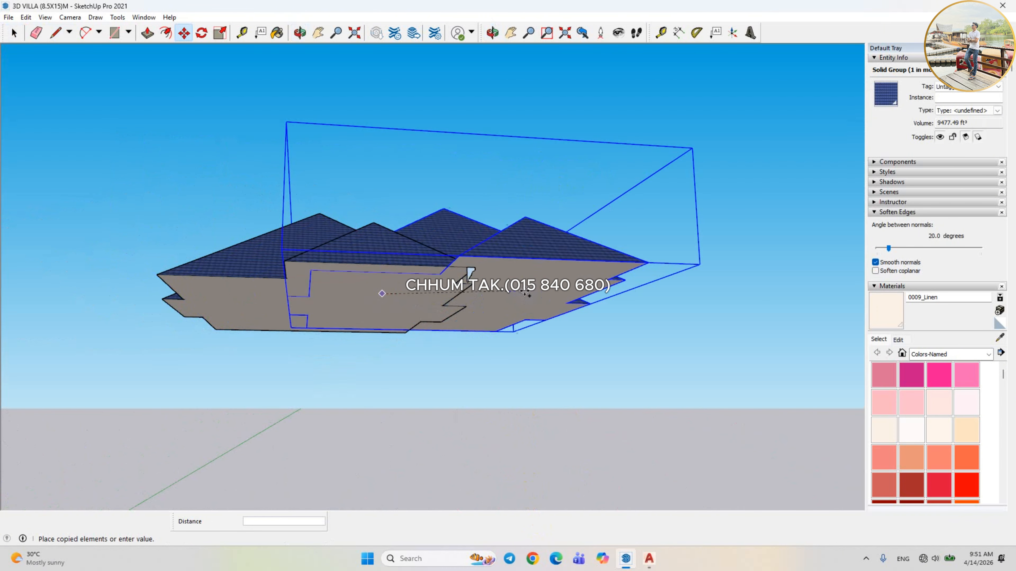
{"action": "key", "text": "ctrl"}
{"action": "middle_click_drag", "start_coordinate": [670, 288], "coordinate": [637, 288]}
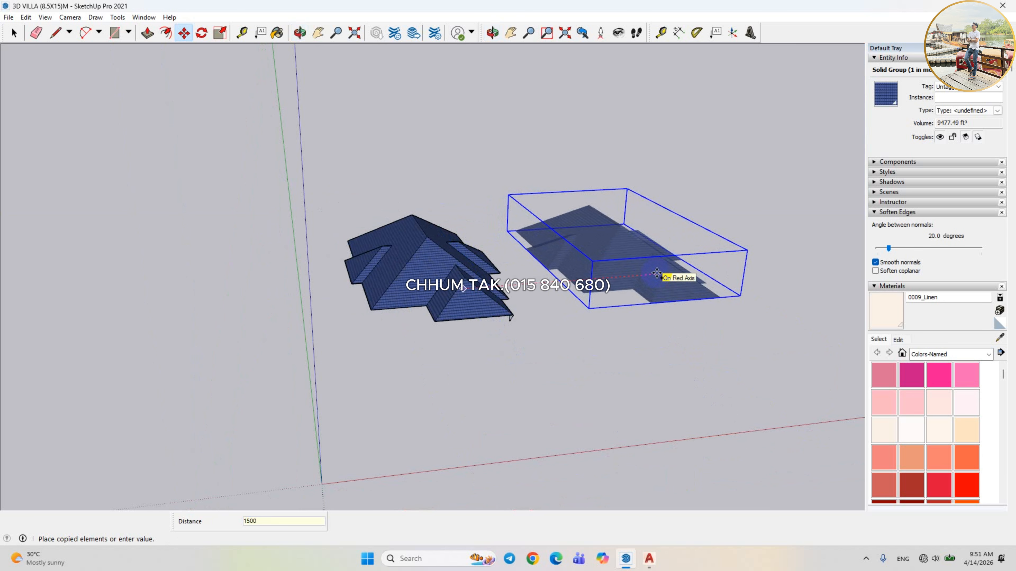
{"action": "key", "text": "Return"}
{"action": "left_click", "coordinate": [15, 32]}
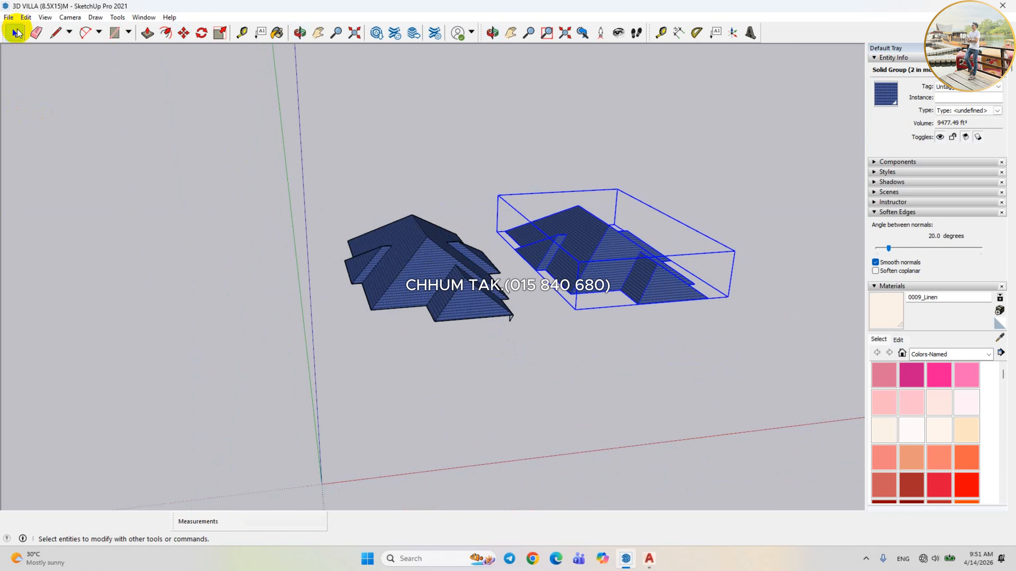
Hide the original tiled roof, leaving the moulding profile and the copied roof shown.
{"action": "left_click", "coordinate": [447, 292]}
{"action": "right_click", "coordinate": [447, 283]}
{"action": "left_click", "coordinate": [472, 317]}
Open the copied roof, select its underside face with the bounding edges, and make them a group.
{"action": "middle_click_drag", "start_coordinate": [472, 317], "coordinate": [649, 286]}
{"action": "triple_click", "coordinate": [650, 284]}
{"action": "right_click", "coordinate": [650, 283]}
{"action": "left_click", "coordinate": [680, 377]}
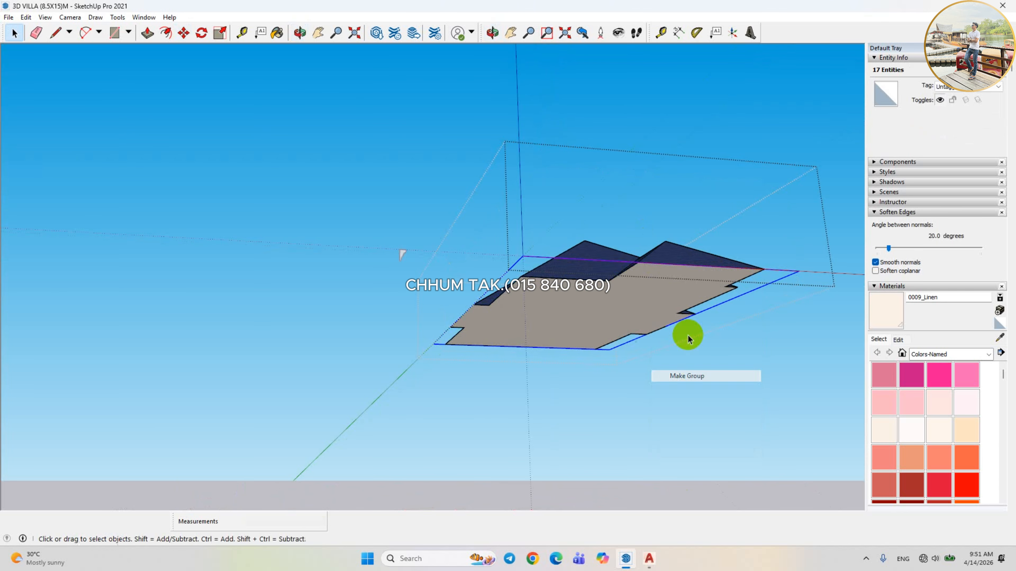
Copy the underside group 15000 mm back along the red axis to the moulding profile's location.
{"action": "middle_click_drag", "start_coordinate": [687, 333], "coordinate": [675, 305]}
{"action": "scroll", "coordinate": [675, 310], "scroll_direction": "up", "scroll_amount": 1}
{"action": "key", "text": "m"}
{"action": "key", "text": "ctrl"}
{"action": "left_click", "coordinate": [667, 298]}
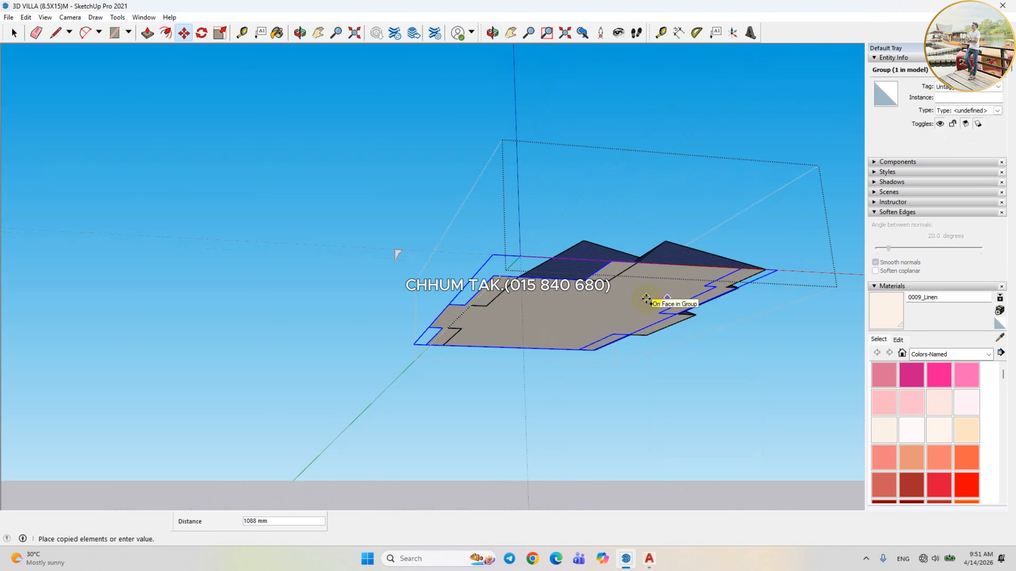
{"action": "key", "text": "Return"}
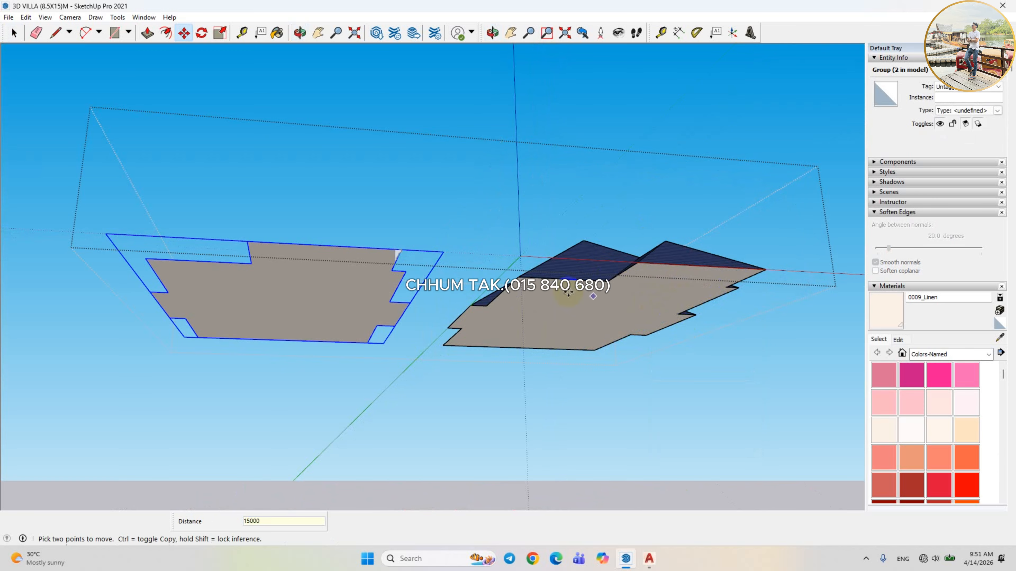
Delete the first underside group and the copied roof's remaining tiled faces and edges.
{"action": "left_click", "coordinate": [14, 35]}
{"action": "left_click", "coordinate": [610, 303]}
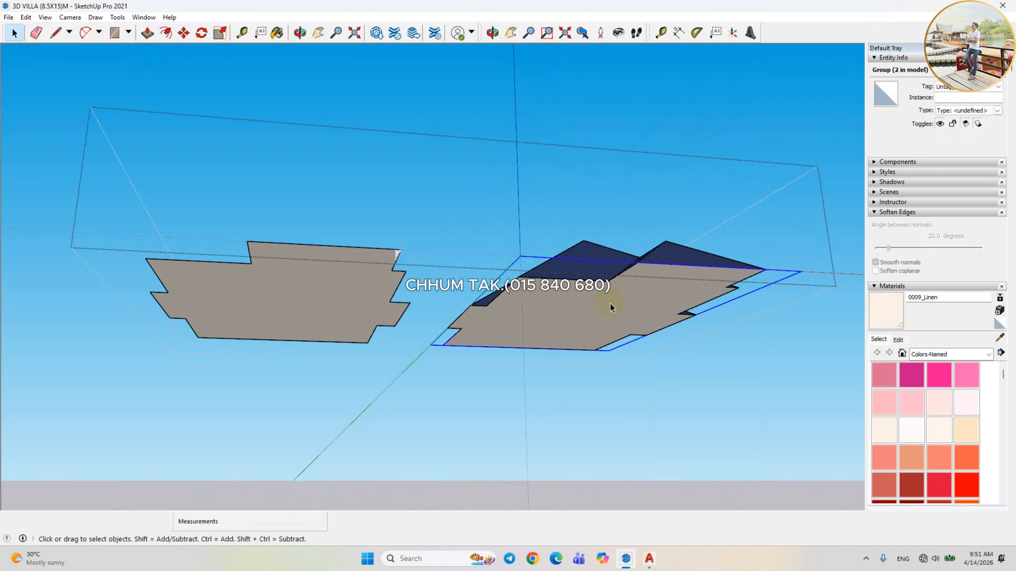
{"action": "key", "text": "Delete"}
{"action": "left_click_drag", "start_coordinate": [697, 189], "coordinate": [618, 305]}
{"action": "key", "text": "Delete"}
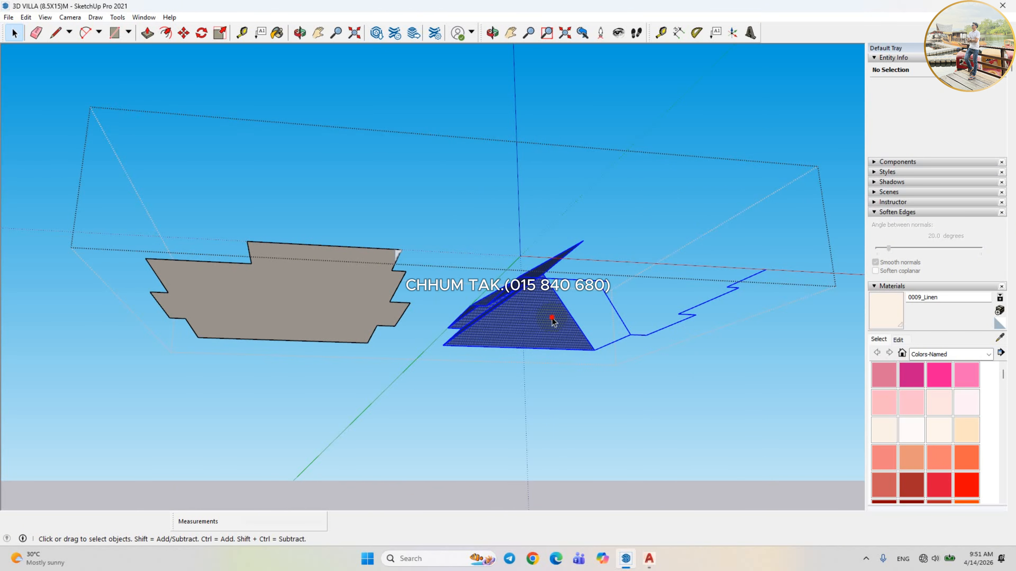
Open the group holding the roof's underside face and offset its outline 250 mm inward.
{"action": "middle_click_drag", "start_coordinate": [551, 320], "coordinate": [448, 226]}
{"action": "scroll", "coordinate": [368, 285], "scroll_direction": "up", "scroll_amount": 3}
{"action": "left_click", "coordinate": [367, 285]}
{"action": "scroll", "coordinate": [446, 226], "scroll_direction": "up", "scroll_amount": 1}
{"action": "double_click", "coordinate": [444, 226]}
{"action": "scroll", "coordinate": [443, 225], "scroll_direction": "up", "scroll_amount": 2}
{"action": "key", "text": "f"}
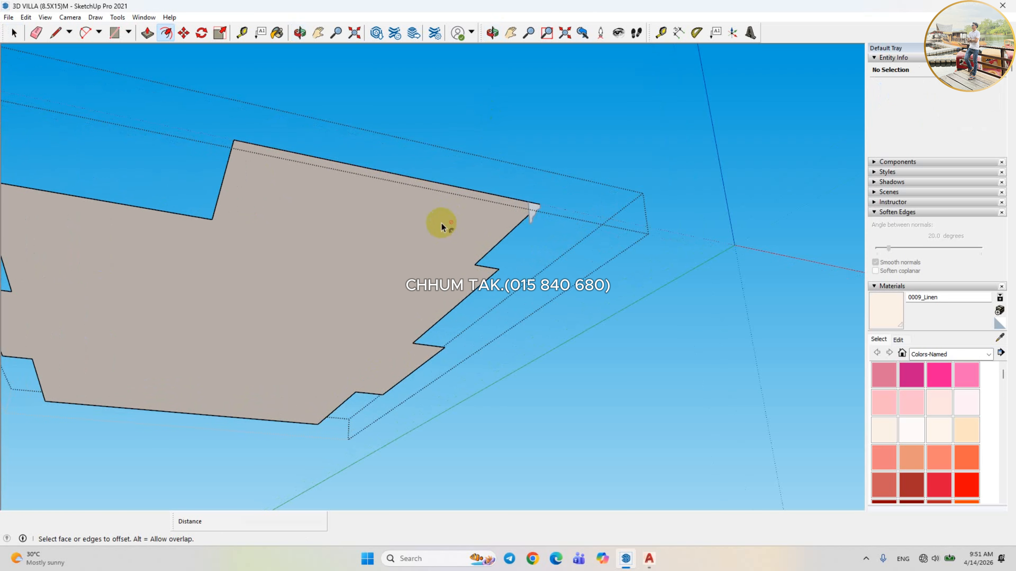
{"action": "left_click", "coordinate": [14, 35]}
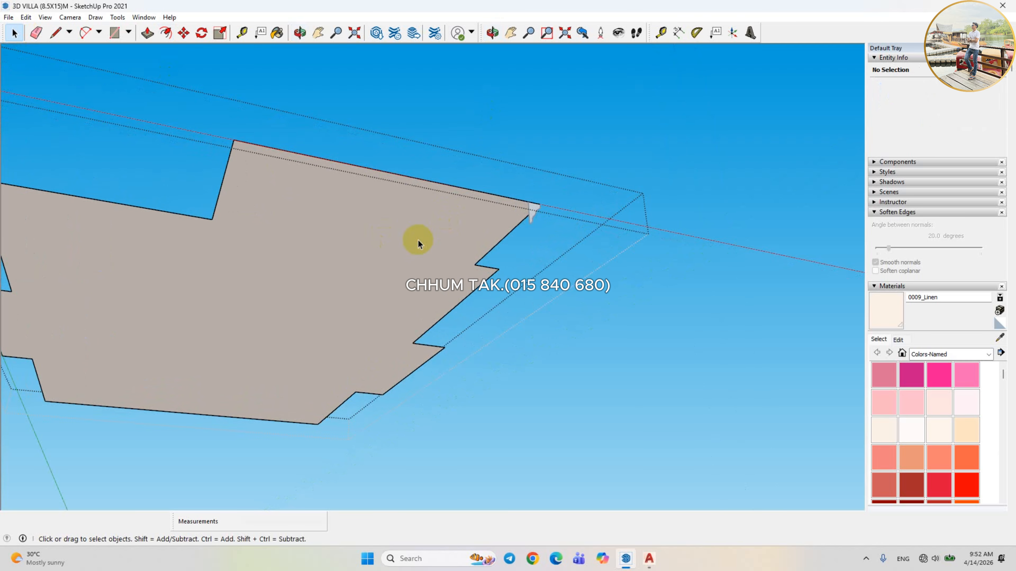
{"action": "left_click", "coordinate": [418, 244]}
{"action": "key", "text": "f"}
{"action": "left_click", "coordinate": [416, 239]}
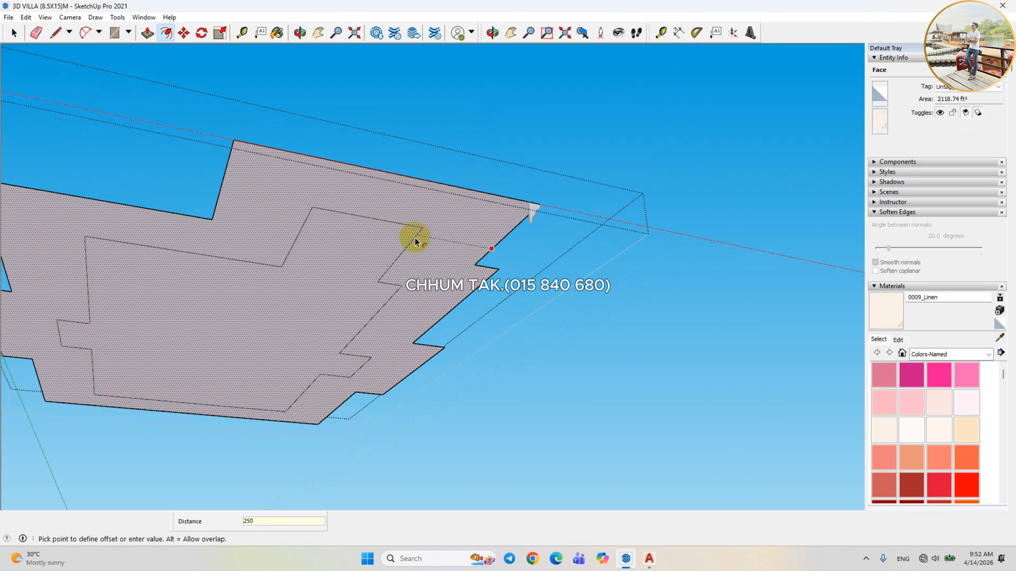
{"action": "key", "text": "Return"}
{"action": "left_click", "coordinate": [14, 34]}
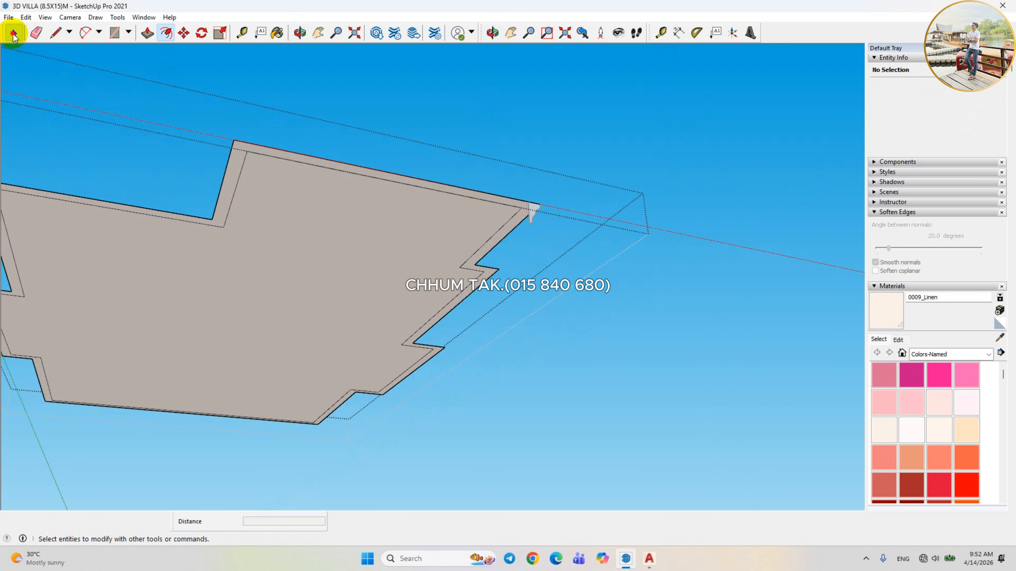
Move the moulding profile 250 mm so its upper inner corner sits on the offset outline.
{"action": "middle_click_drag", "start_coordinate": [479, 180], "coordinate": [351, 204]}
{"action": "scroll", "coordinate": [292, 224], "scroll_direction": "up", "scroll_amount": 5}
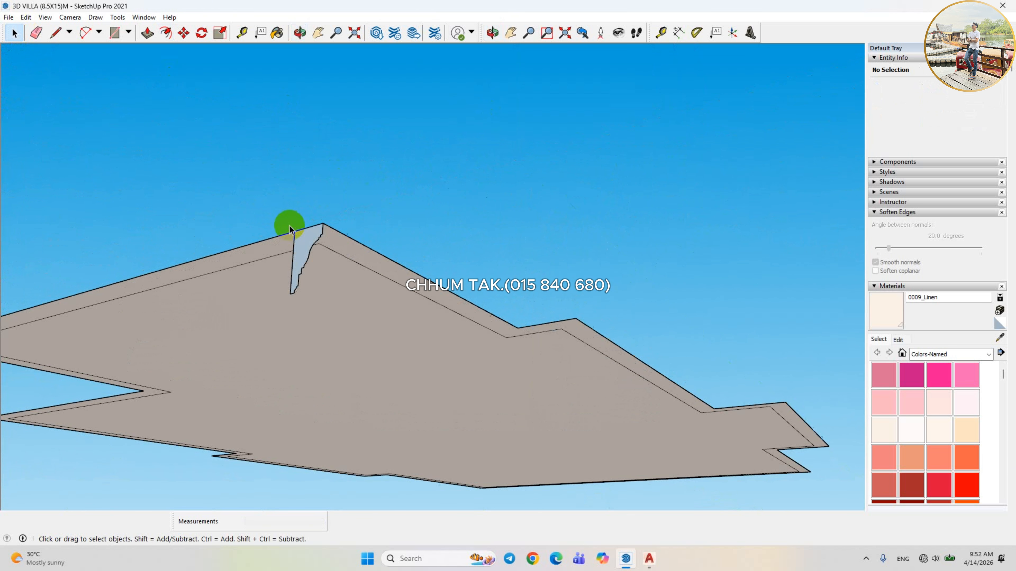
{"action": "left_click", "coordinate": [300, 233]}
{"action": "key", "text": "m"}
{"action": "left_click", "coordinate": [296, 233]}
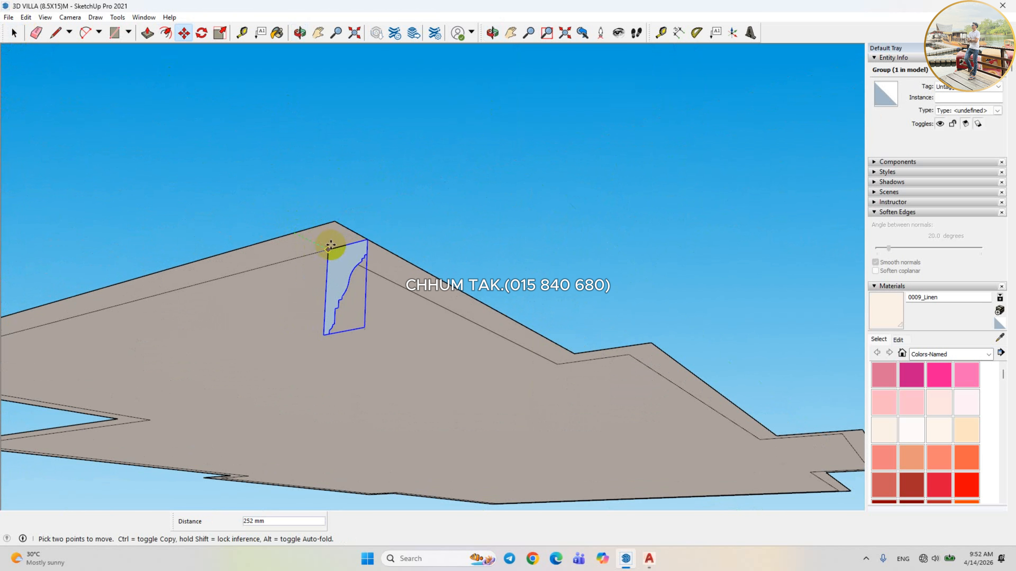
{"action": "scroll", "coordinate": [316, 240], "scroll_direction": "up", "scroll_amount": 3}
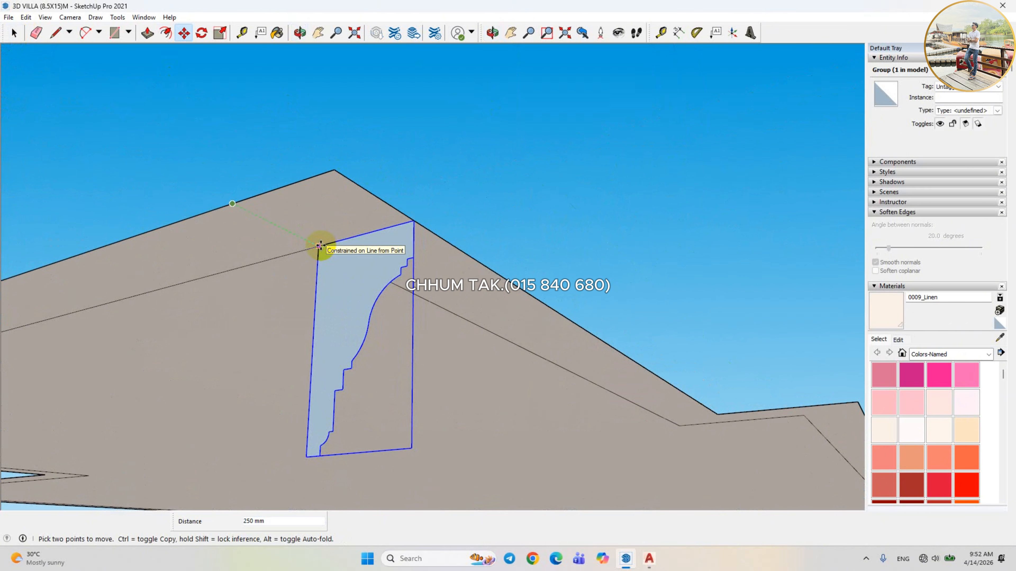
{"action": "left_click", "coordinate": [16, 35]}
Explode the copied roof group and the underside group nested in it into loose geometry.
{"action": "left_click", "coordinate": [299, 199]}
{"action": "scroll", "coordinate": [443, 175], "scroll_direction": "down", "scroll_amount": 5}
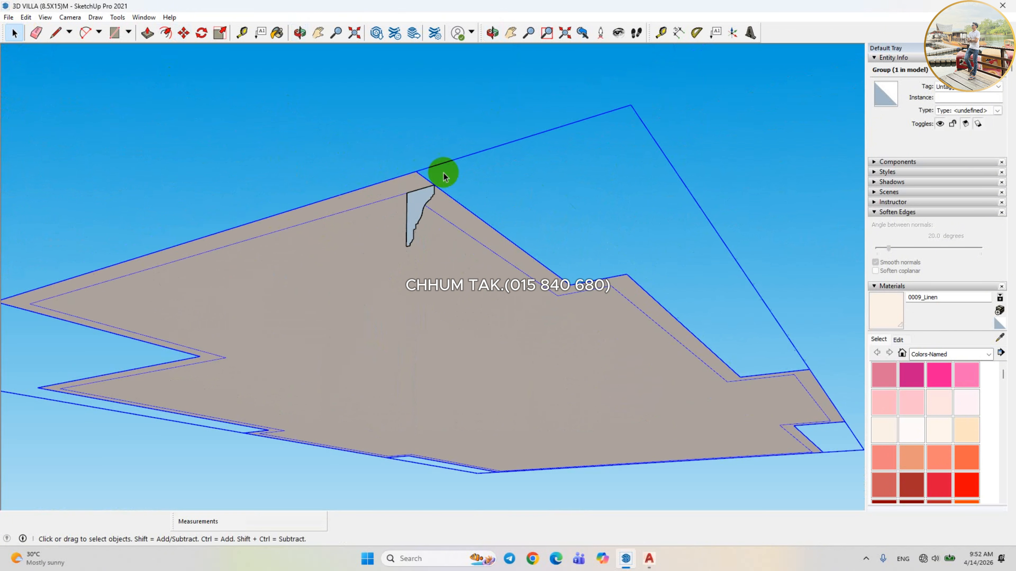
{"action": "middle_click_drag", "start_coordinate": [444, 174], "coordinate": [418, 180]}
{"action": "double_click", "coordinate": [422, 180]}
{"action": "left_click", "coordinate": [414, 177]}
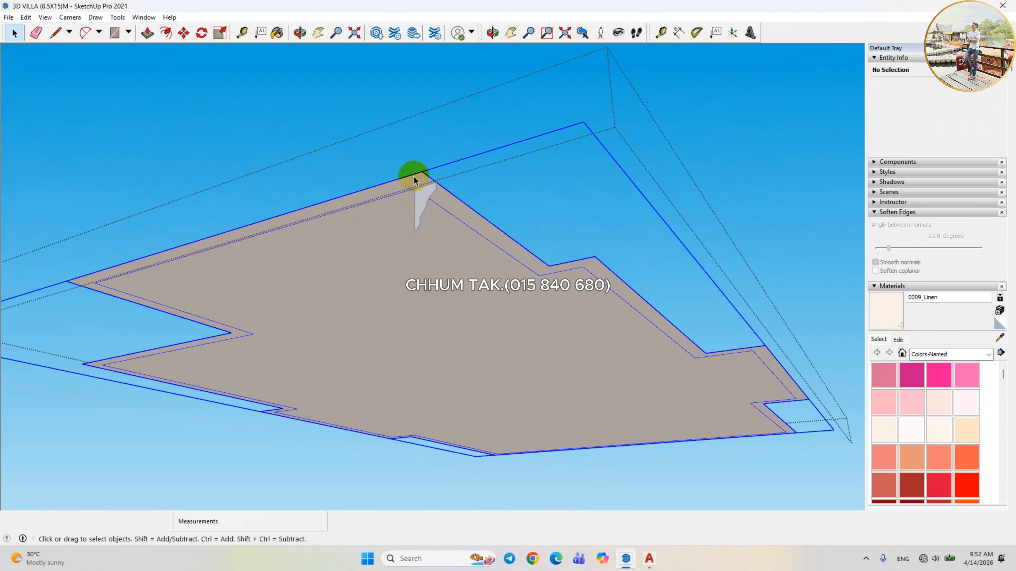
{"action": "right_click", "coordinate": [470, 295]}
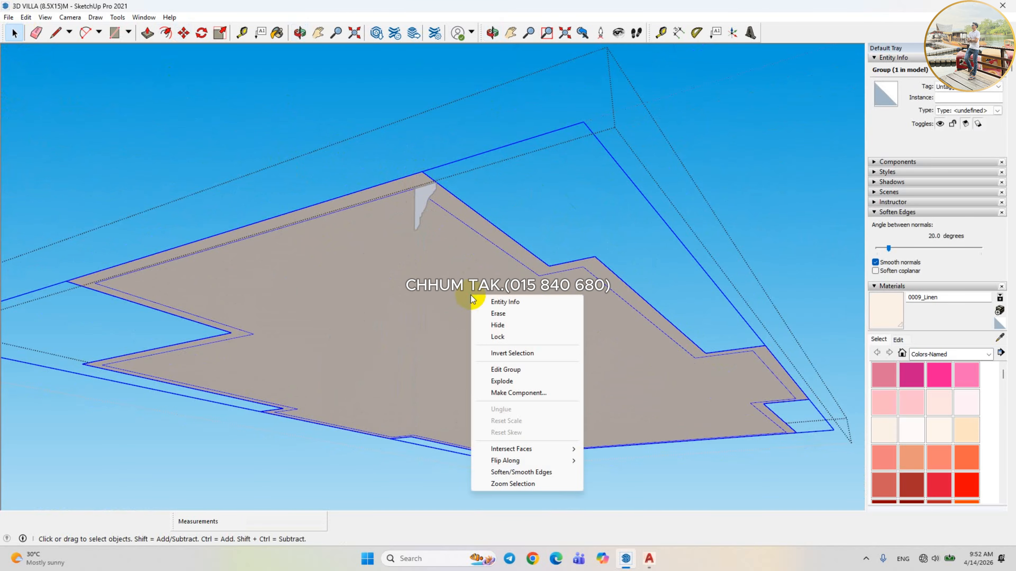
{"action": "left_click", "coordinate": [766, 147]}
{"action": "left_click", "coordinate": [724, 183]}
{"action": "right_click", "coordinate": [562, 335]}
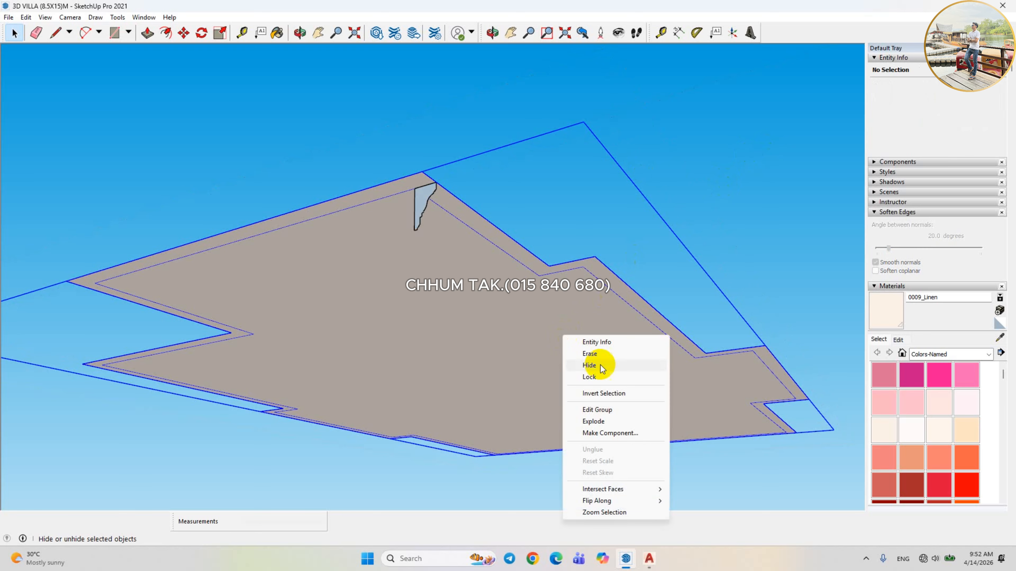
{"action": "left_click", "coordinate": [605, 421]}
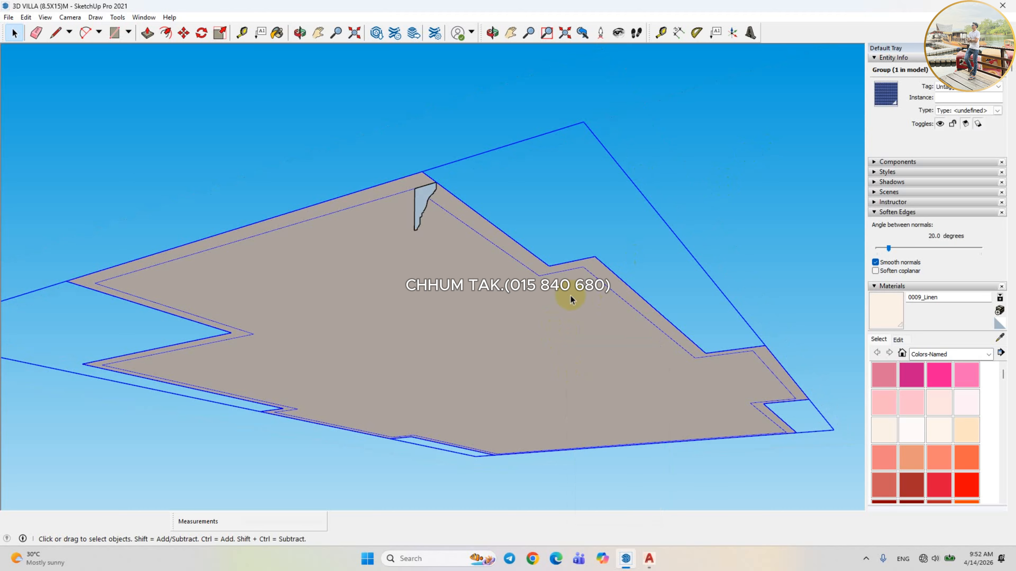
{"action": "right_click", "coordinate": [595, 279]}
{"action": "left_click", "coordinate": [626, 366]}
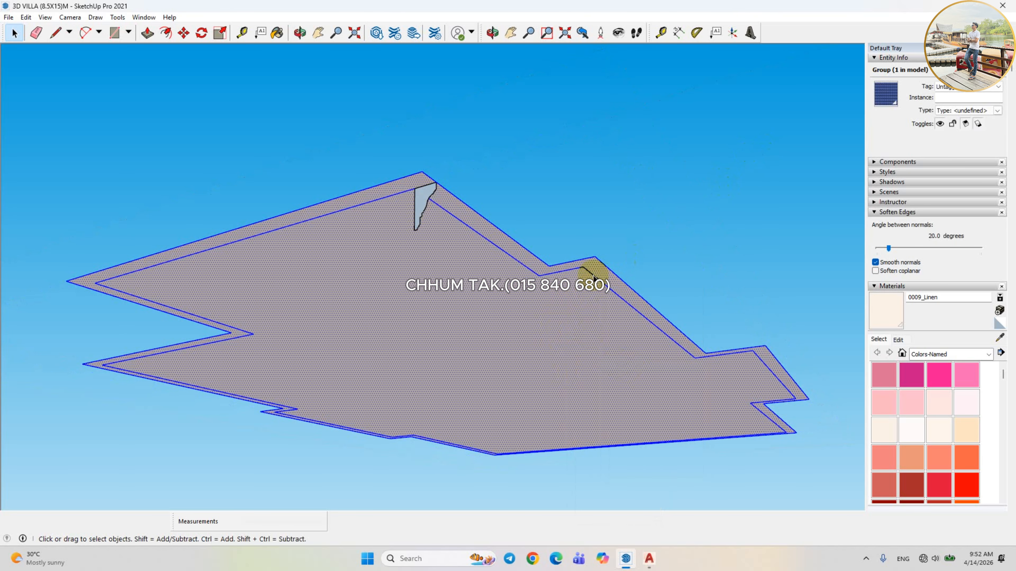
Delete the outer border face, the outer outline edges and the inner face, keeping only the offset outline.
{"action": "key", "text": "Delete"}
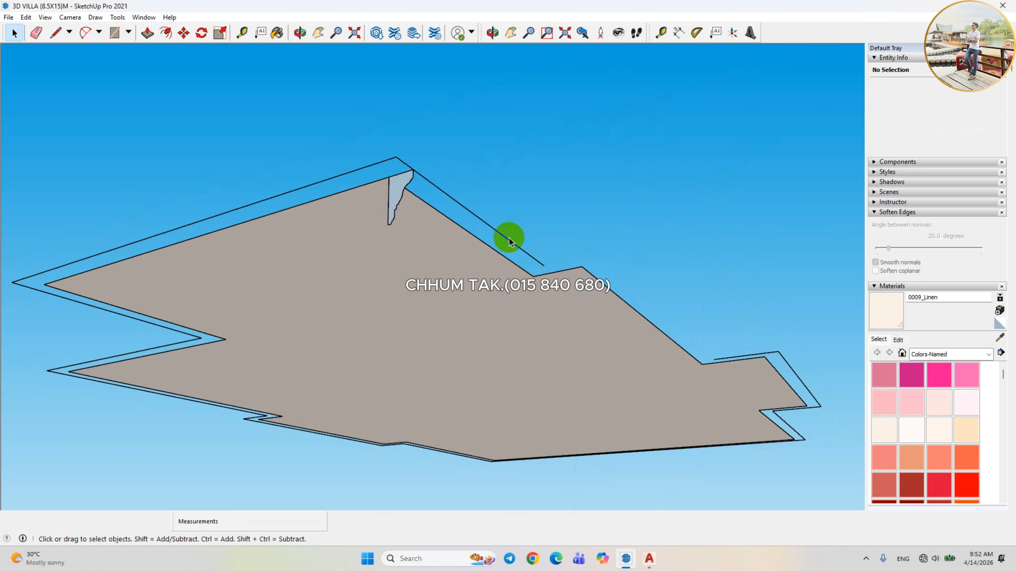
{"action": "key", "text": "Delete"}
{"action": "scroll", "coordinate": [513, 242], "scroll_direction": "down", "scroll_amount": 1}
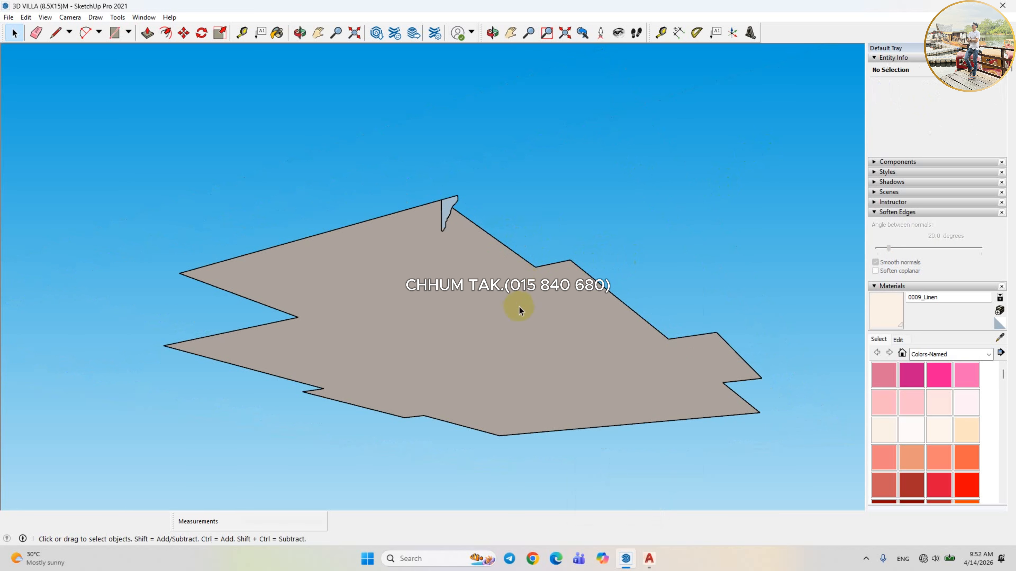
{"action": "scroll", "coordinate": [519, 308], "scroll_direction": "down", "scroll_amount": 1}
{"action": "left_click", "coordinate": [521, 338]}
{"action": "key", "text": "Delete"}
Explode the moulding profile group at the outline's corner.
{"action": "middle_click_drag", "start_coordinate": [531, 341], "coordinate": [651, 421]}
{"action": "scroll", "coordinate": [682, 409], "scroll_direction": "up", "scroll_amount": 2}
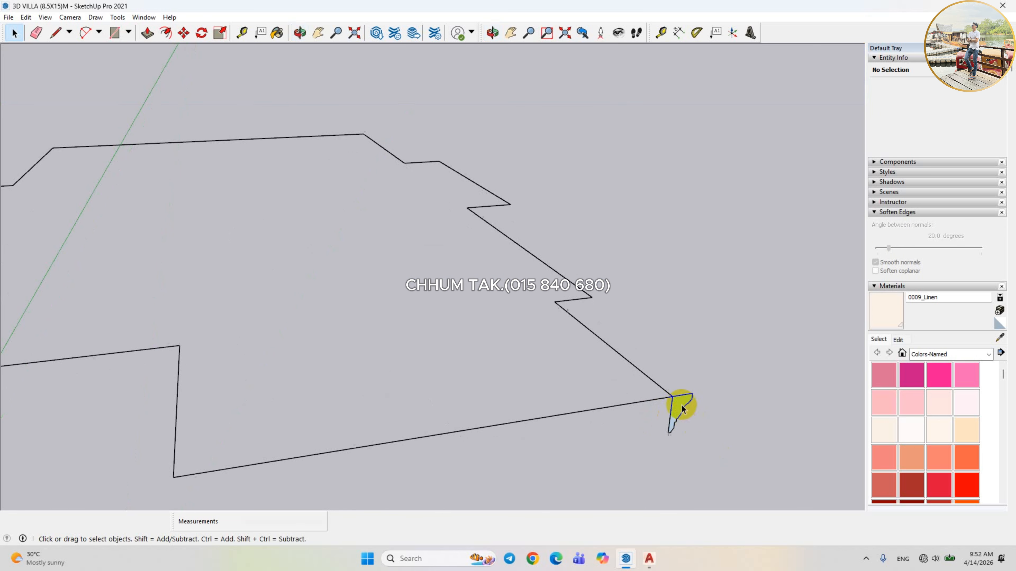
{"action": "right_click", "coordinate": [679, 403]}
{"action": "left_click", "coordinate": [710, 297]}
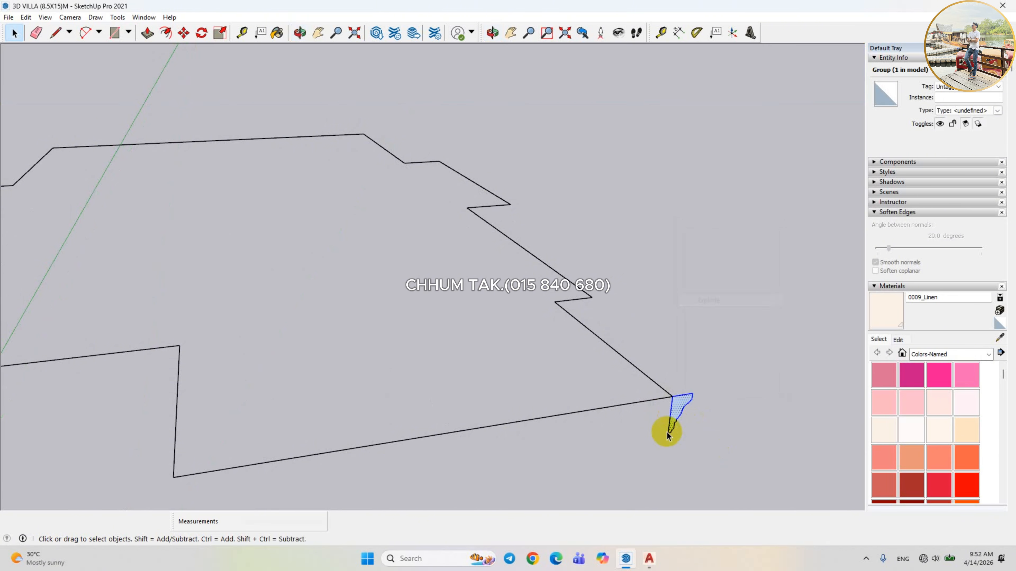
Select all edges of the offset outline as the path and sweep the moulding profile face around it with Follow Me.
{"action": "middle_click_drag", "start_coordinate": [667, 428], "coordinate": [583, 318]}
{"action": "scroll", "coordinate": [606, 313], "scroll_direction": "down", "scroll_amount": 5}
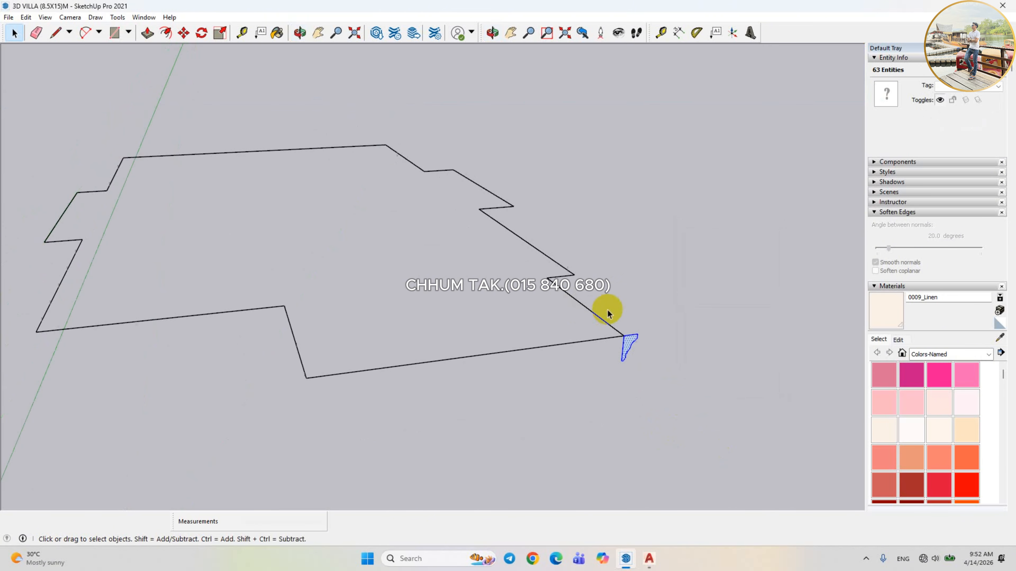
{"action": "left_click", "coordinate": [610, 337]}
{"action": "triple_click", "coordinate": [627, 338]}
{"action": "scroll", "coordinate": [618, 337], "scroll_direction": "up", "scroll_amount": 5}
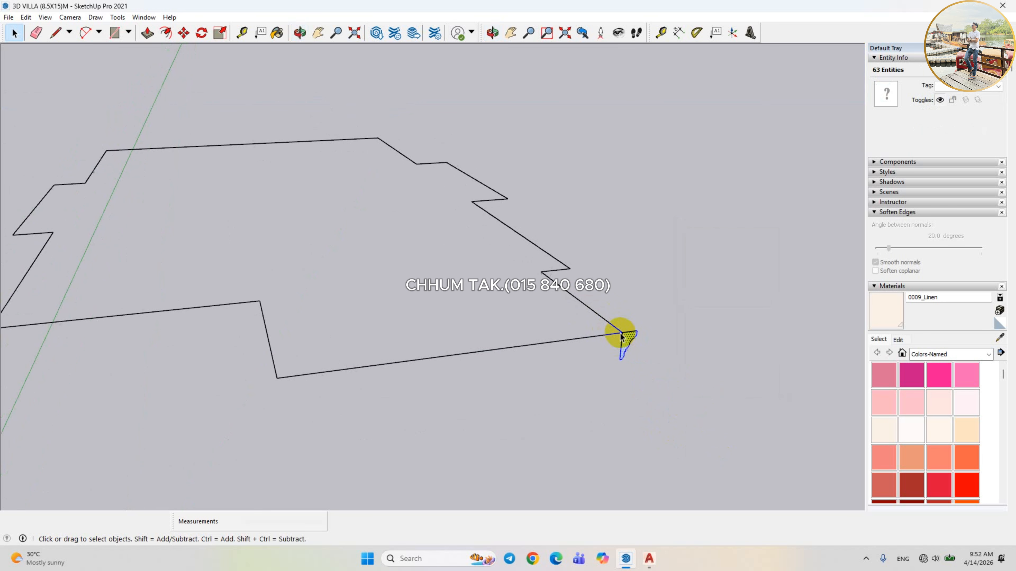
{"action": "middle_click_drag", "start_coordinate": [615, 334], "coordinate": [615, 311]}
{"action": "scroll", "coordinate": [614, 307], "scroll_direction": "down", "scroll_amount": 8}
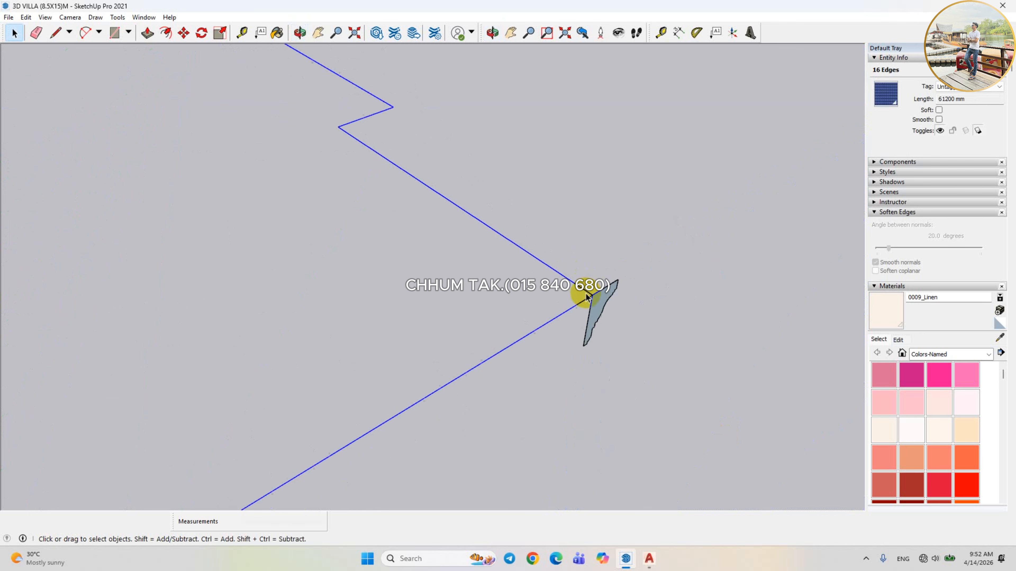
{"action": "left_click", "coordinate": [117, 18]}
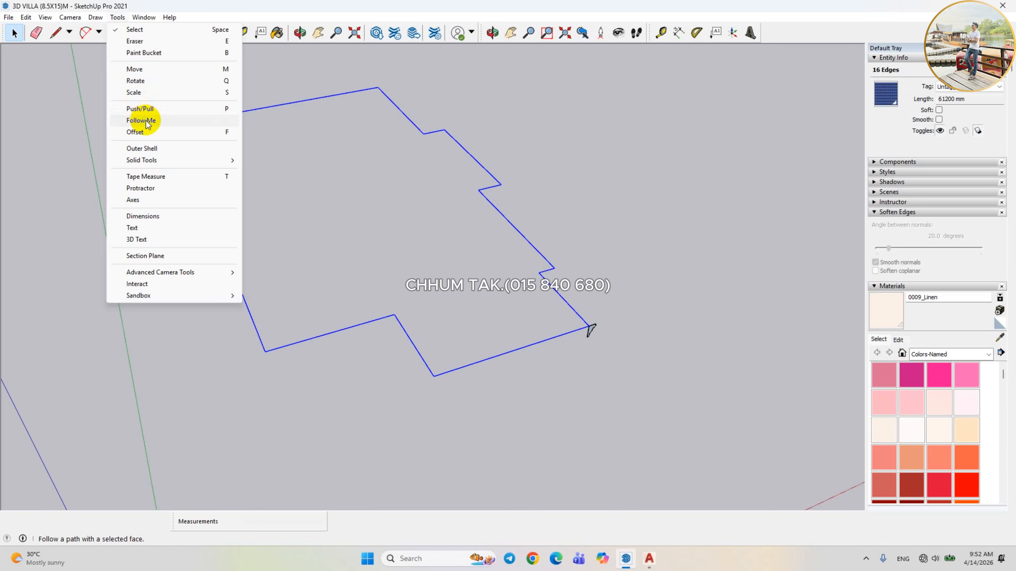
{"action": "left_click", "coordinate": [140, 108]}
{"action": "scroll", "coordinate": [596, 324], "scroll_direction": "up", "scroll_amount": 5}
{"action": "double_click", "coordinate": [600, 321]}
{"action": "scroll", "coordinate": [610, 332], "scroll_direction": "down", "scroll_amount": 5}
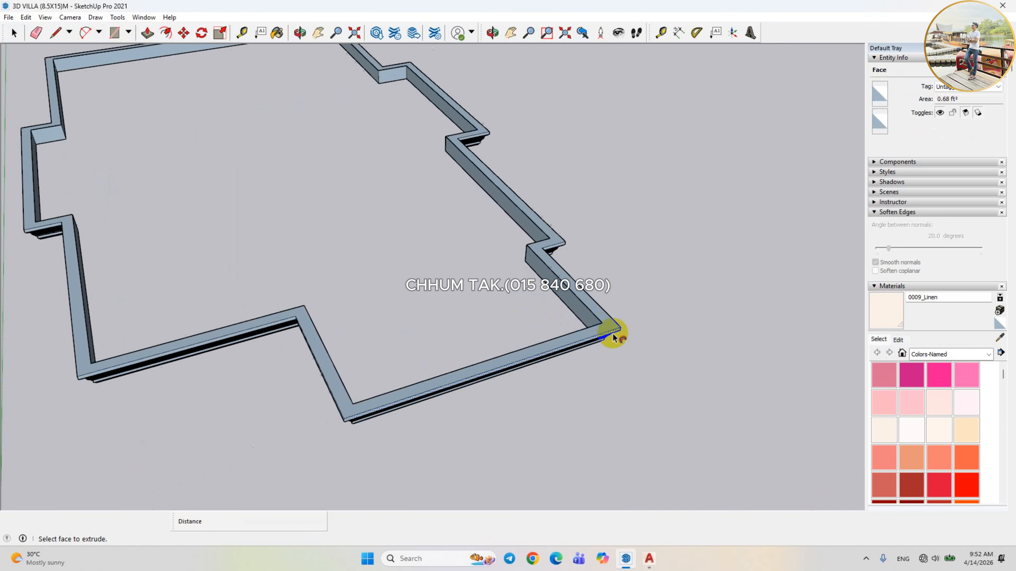
{"action": "left_click", "coordinate": [14, 32]}
Select the whole swept moulding and make it a group.
{"action": "scroll", "coordinate": [608, 302], "scroll_direction": "up", "scroll_amount": 8}
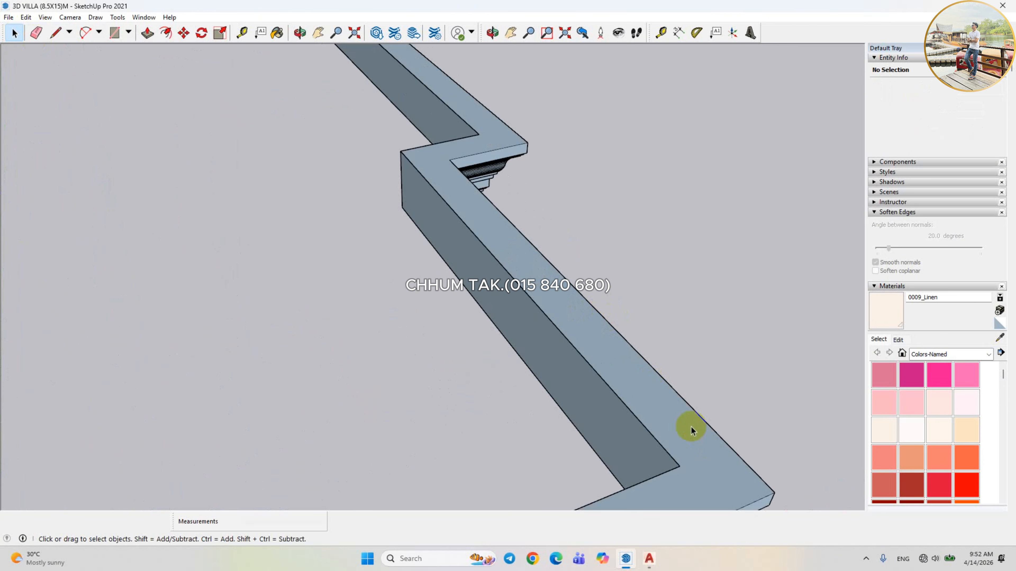
{"action": "middle_click_drag", "start_coordinate": [687, 426], "coordinate": [663, 271]}
{"action": "triple_click", "coordinate": [662, 271]}
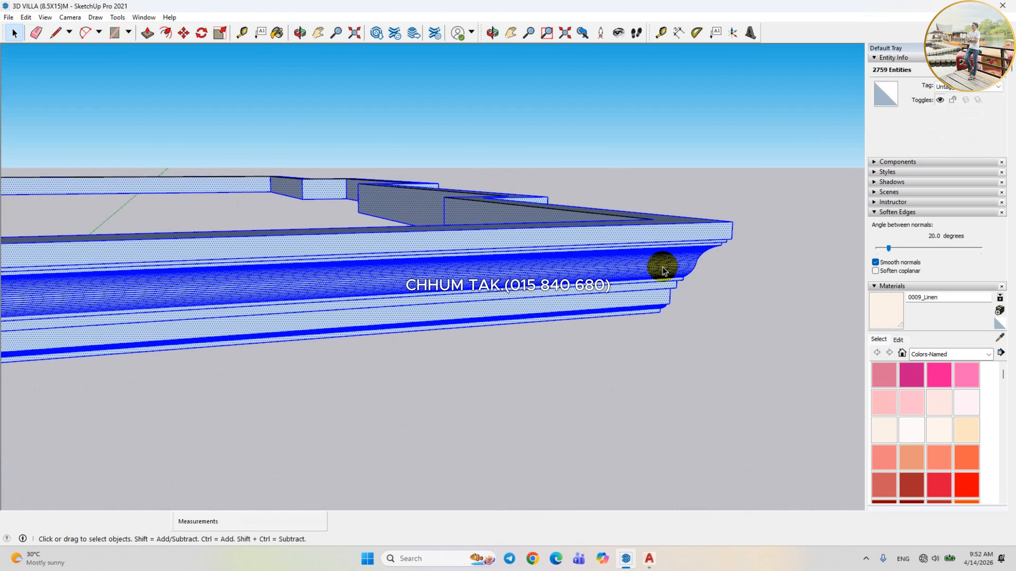
{"action": "right_click", "coordinate": [662, 269]}
{"action": "left_click", "coordinate": [700, 360]}
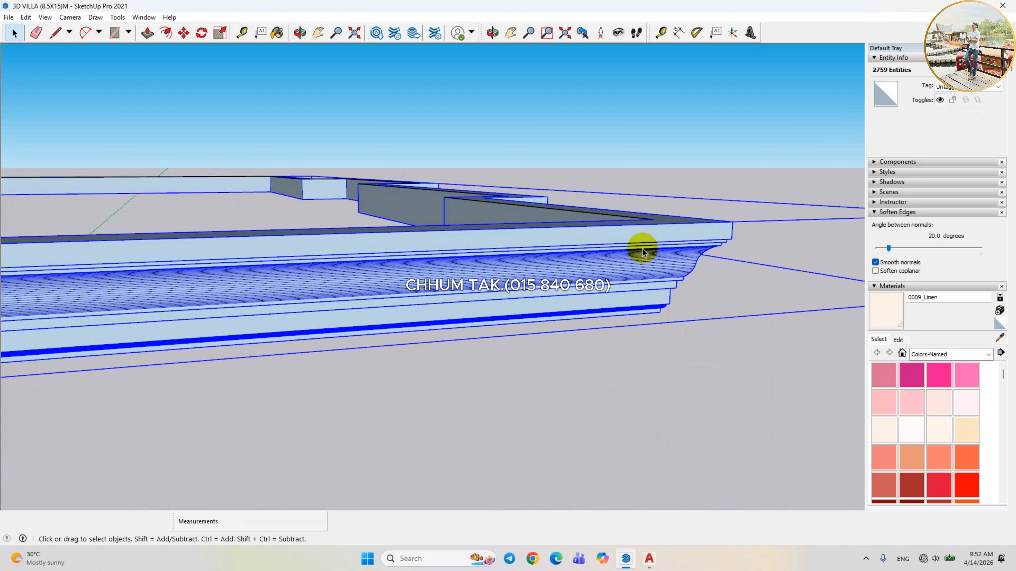
Soften and smooth the edges of the moulding group at a 20-degree angle between normals.
{"action": "scroll", "coordinate": [657, 215], "scroll_direction": "down", "scroll_amount": 5}
{"action": "scroll", "coordinate": [463, 244], "scroll_direction": "up", "scroll_amount": 8}
{"action": "scroll", "coordinate": [463, 244], "scroll_direction": "down", "scroll_amount": 5}
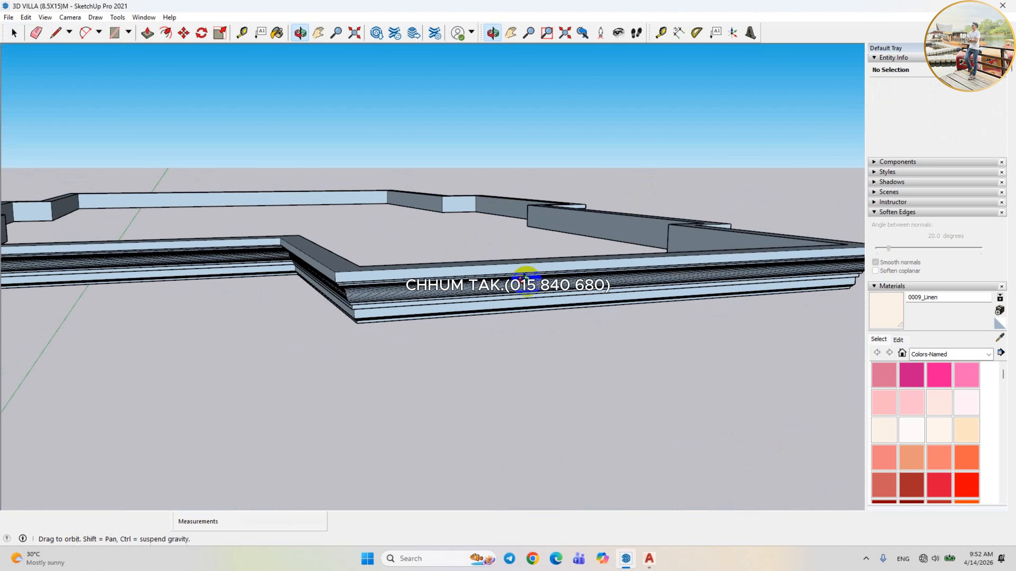
{"action": "middle_click_drag", "start_coordinate": [526, 211], "coordinate": [469, 233]}
{"action": "scroll", "coordinate": [481, 249], "scroll_direction": "up", "scroll_amount": 4}
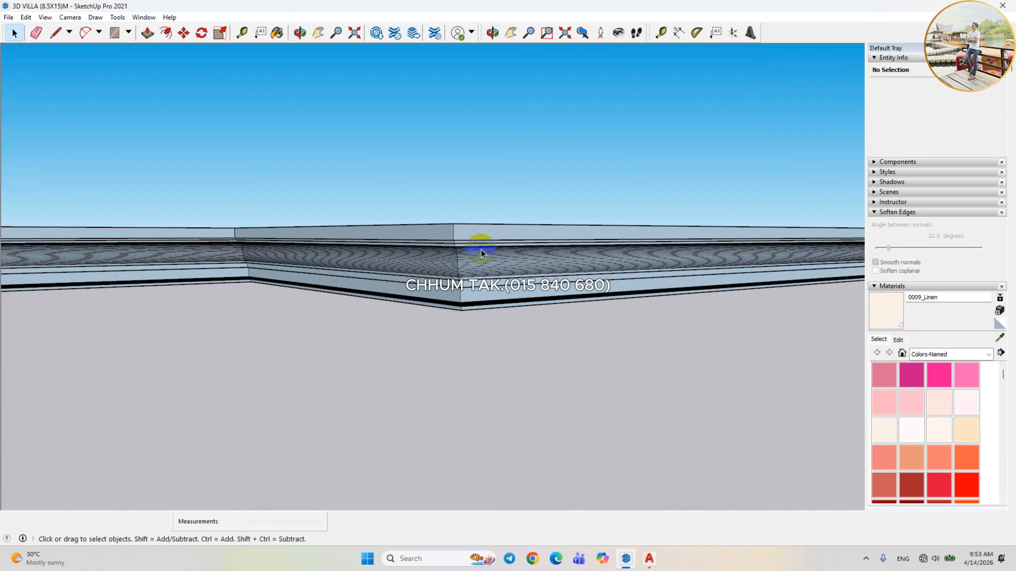
{"action": "left_click", "coordinate": [481, 249]}
{"action": "right_click", "coordinate": [482, 249]}
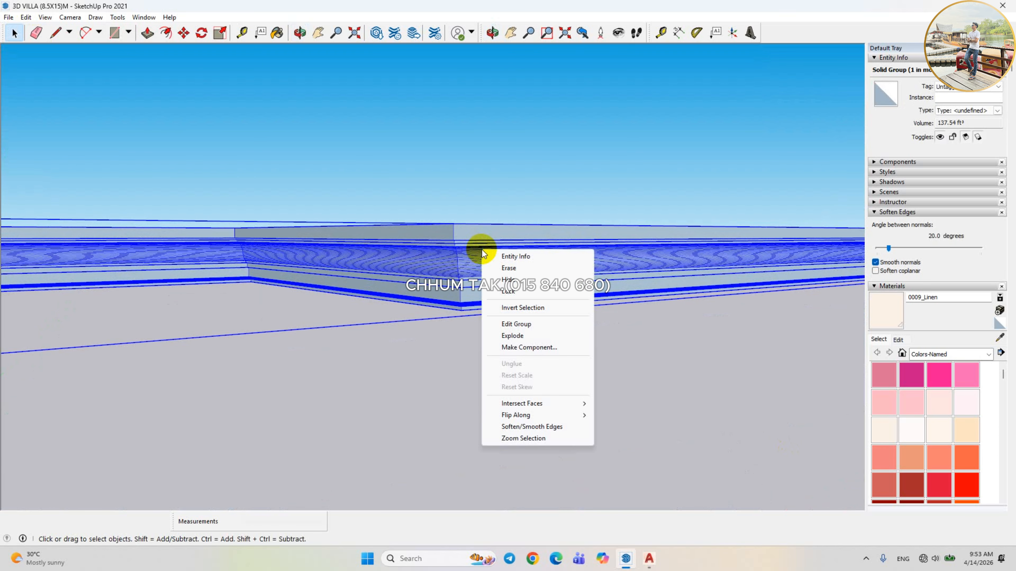
{"action": "left_click", "coordinate": [523, 427]}
{"action": "scroll", "coordinate": [611, 392], "scroll_direction": "down", "scroll_amount": 5}
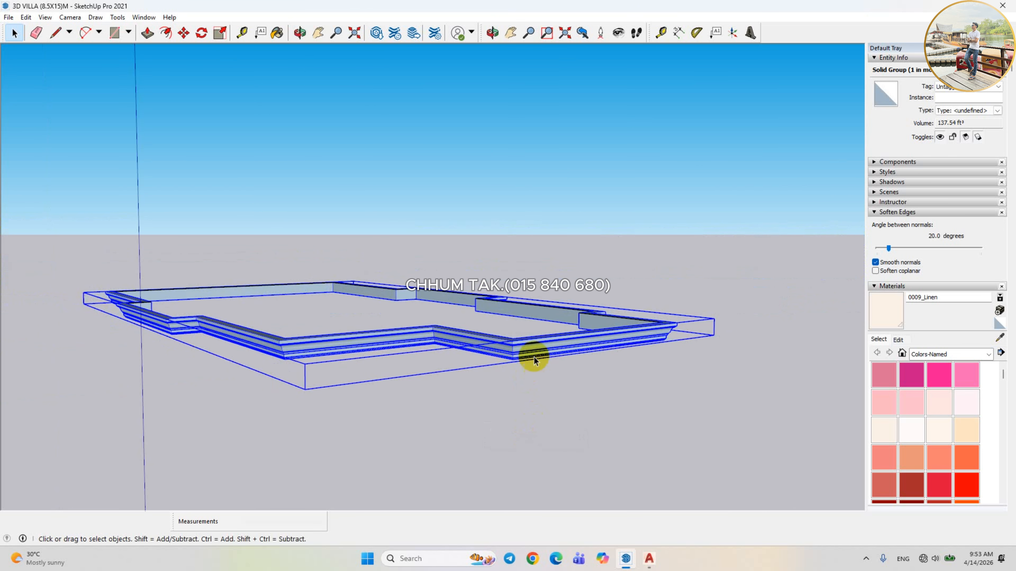
{"action": "left_click", "coordinate": [56, 88]}
Unhide the villa and its original tiled roof.
{"action": "left_click", "coordinate": [26, 17]}
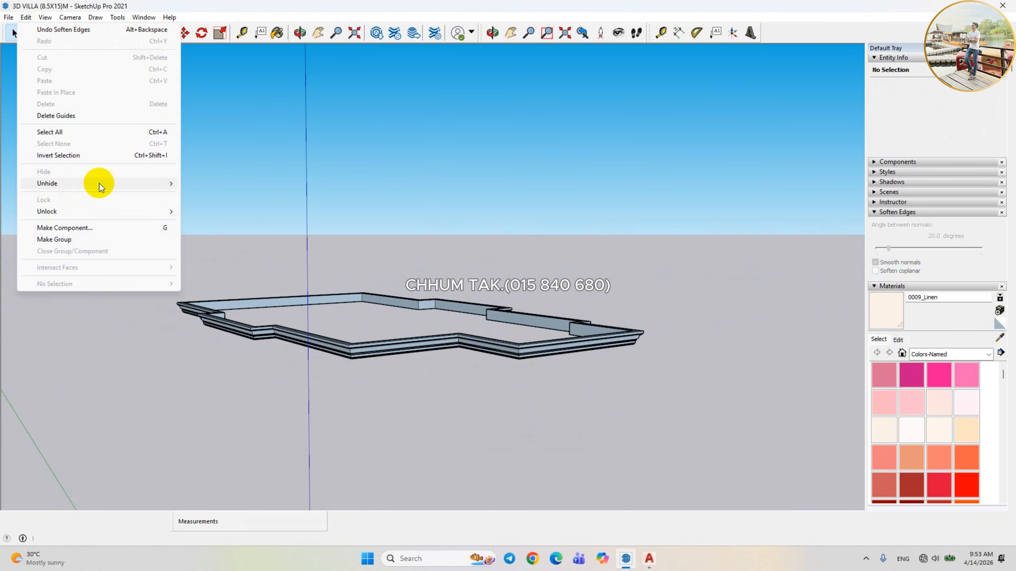
{"action": "mouse_move", "coordinate": [99, 183]}
{"action": "left_click", "coordinate": [197, 199]}
Examine how the eave moulding fits beneath the tiled roof from several sides of the villa.
{"action": "middle_click_drag", "start_coordinate": [675, 324], "coordinate": [442, 268]}
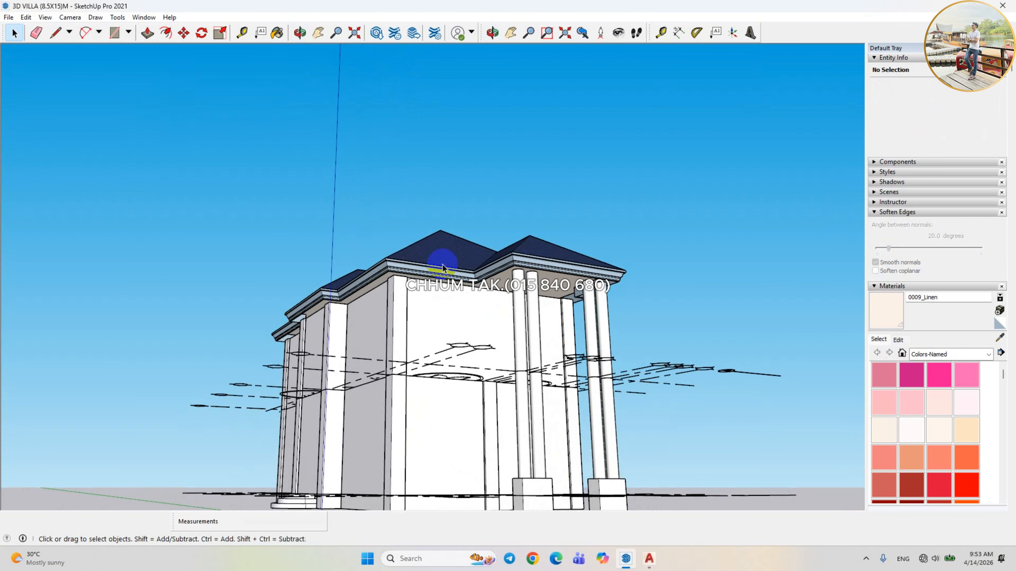
{"action": "scroll", "coordinate": [443, 265], "scroll_direction": "up", "scroll_amount": 3}
{"action": "middle_click_drag", "start_coordinate": [539, 231], "coordinate": [443, 364]}
{"action": "scroll", "coordinate": [458, 361], "scroll_direction": "up", "scroll_amount": 3}
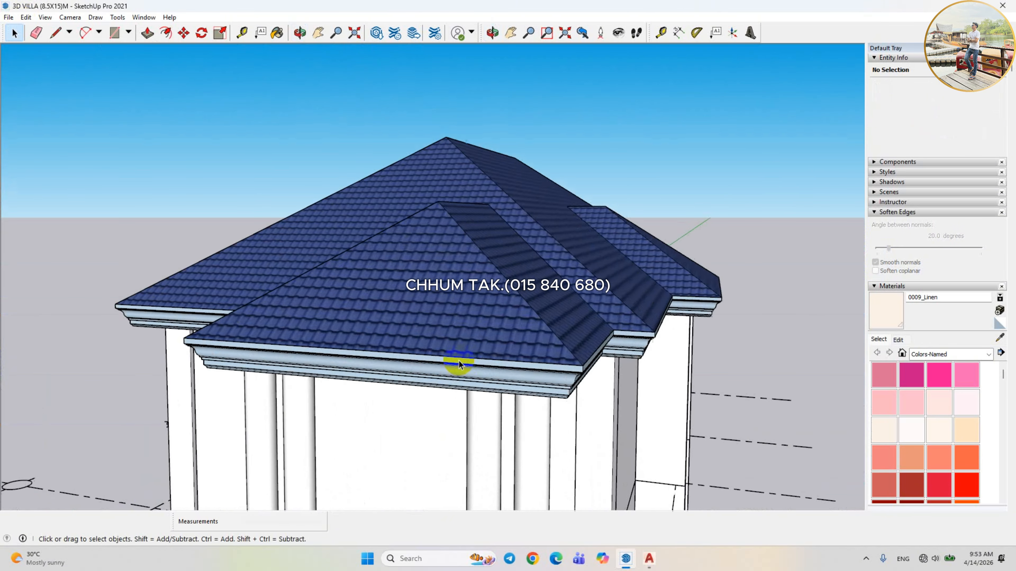
{"action": "scroll", "coordinate": [459, 360], "scroll_direction": "down", "scroll_amount": 6}
{"action": "middle_click_drag", "start_coordinate": [484, 255], "coordinate": [716, 248]}
{"action": "scroll", "coordinate": [460, 242], "scroll_direction": "up", "scroll_amount": 4}
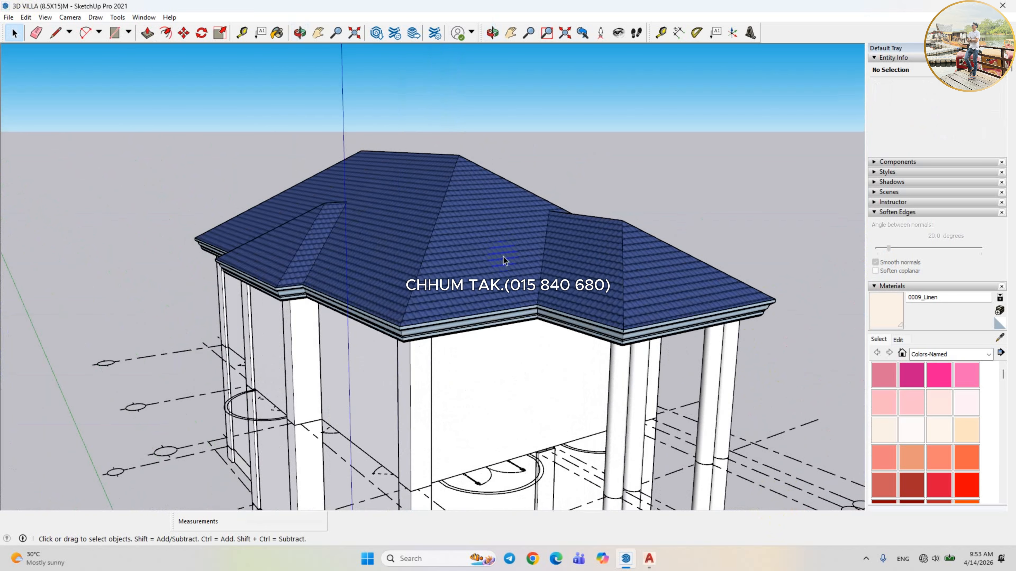
{"action": "middle_click_drag", "start_coordinate": [503, 260], "coordinate": [521, 323]}
{"action": "left_click", "coordinate": [866, 559]}
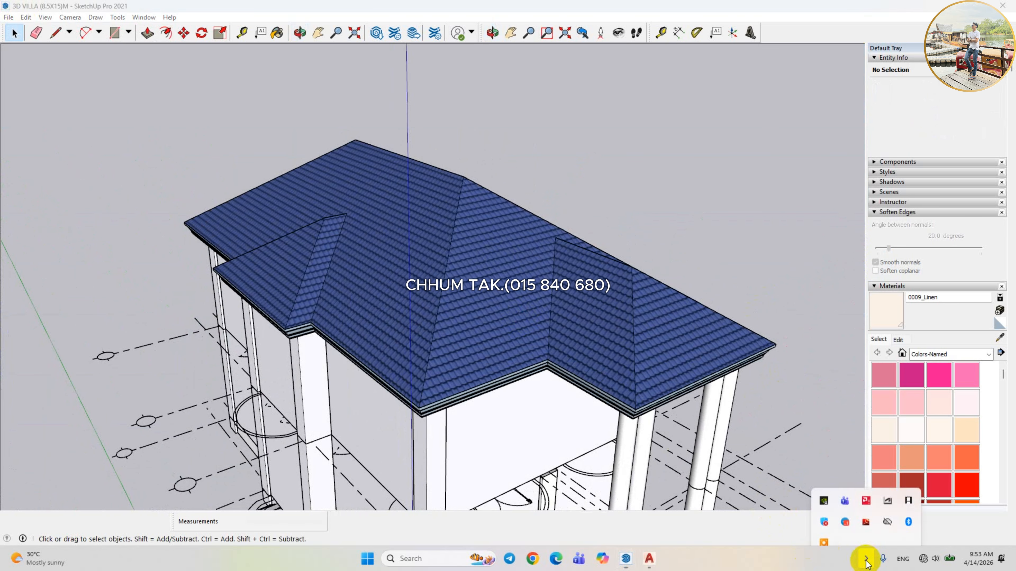